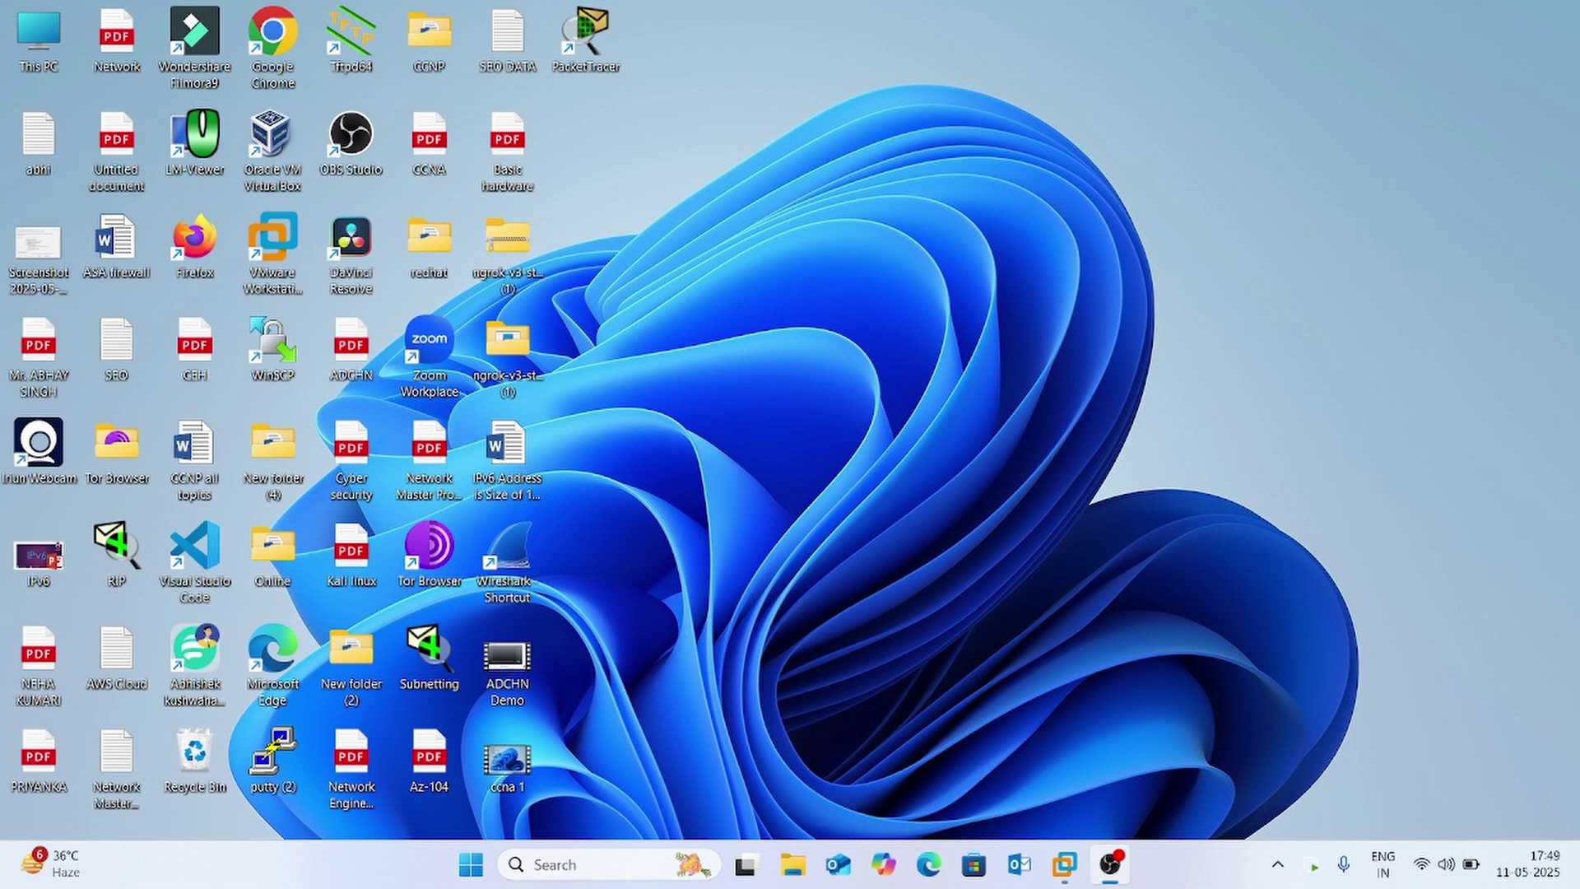
Switch to the PC1 virtual machine in VMware Workstation and search its Windows installation for "iis"
mouse_move(1064, 864)
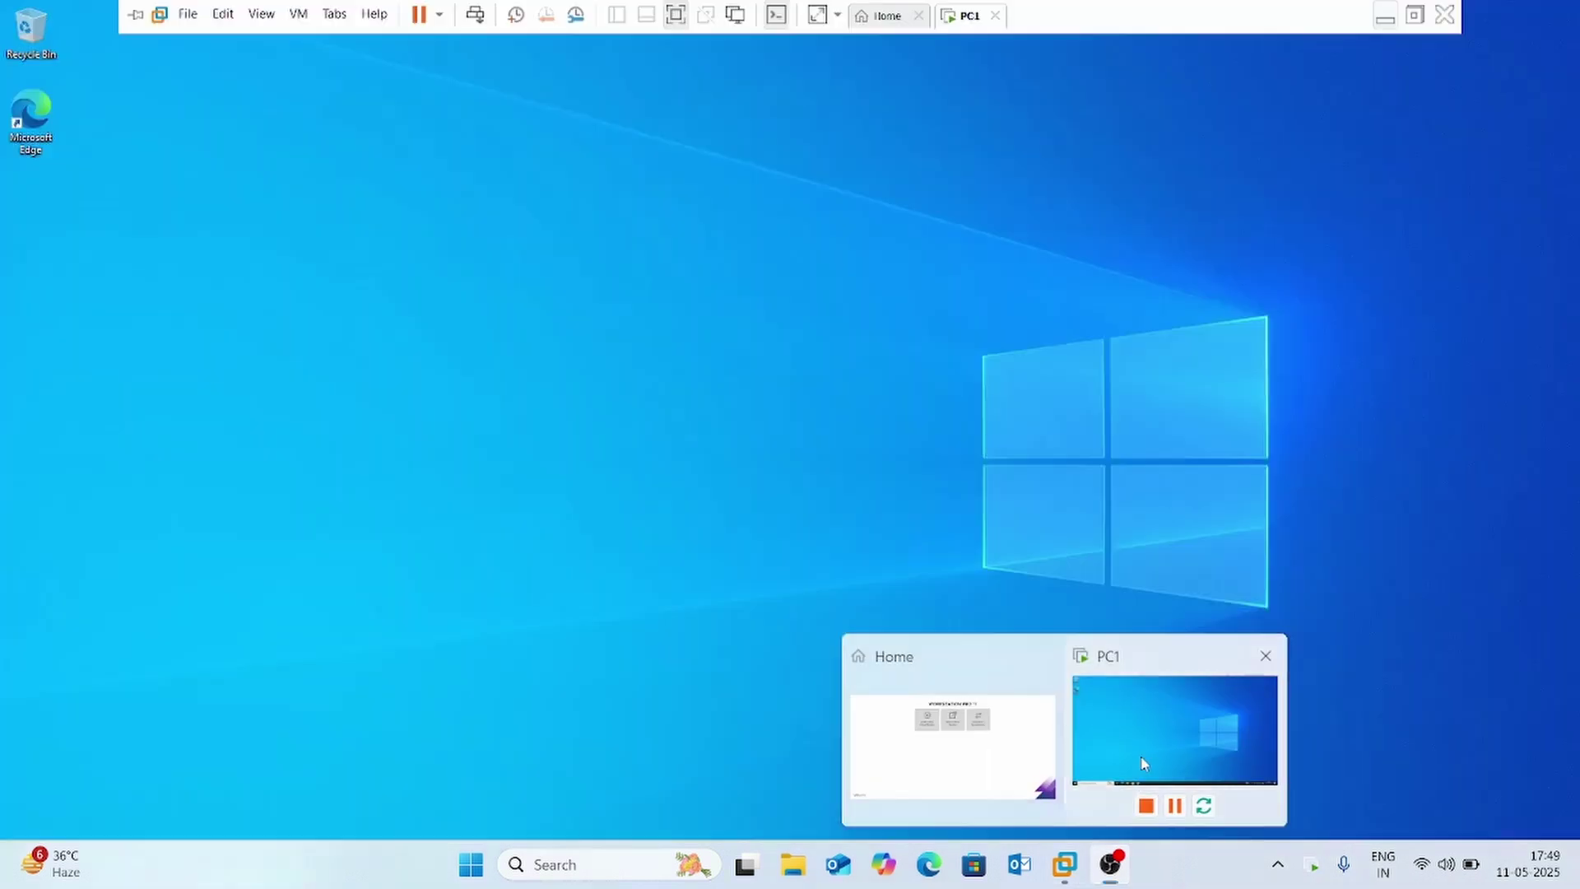
left_click(1142, 763)
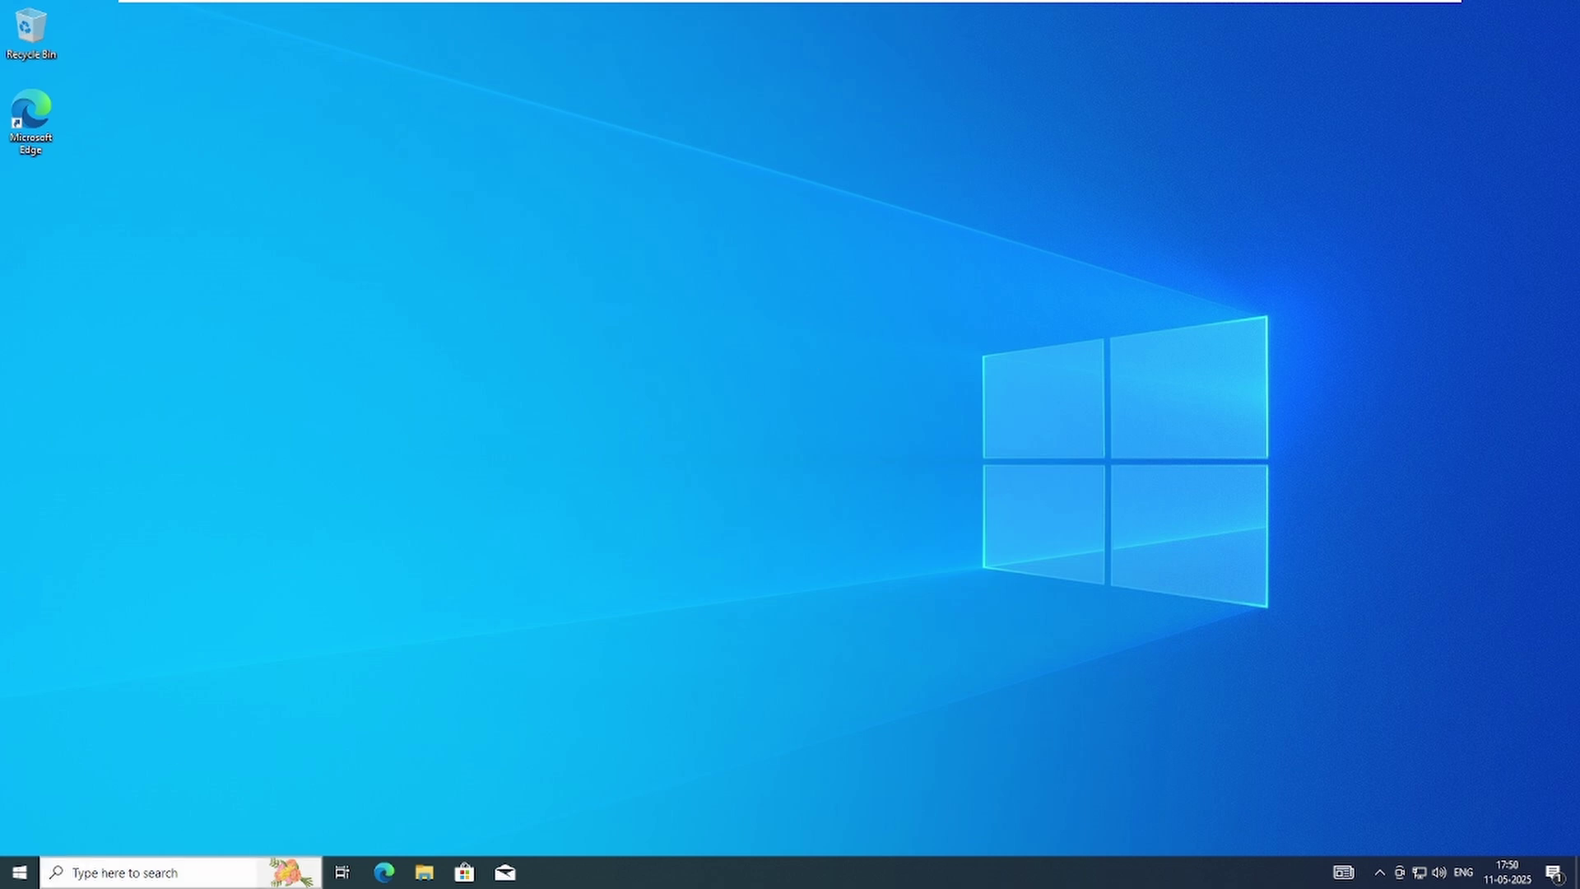
left_click(164, 874)
type("iis")
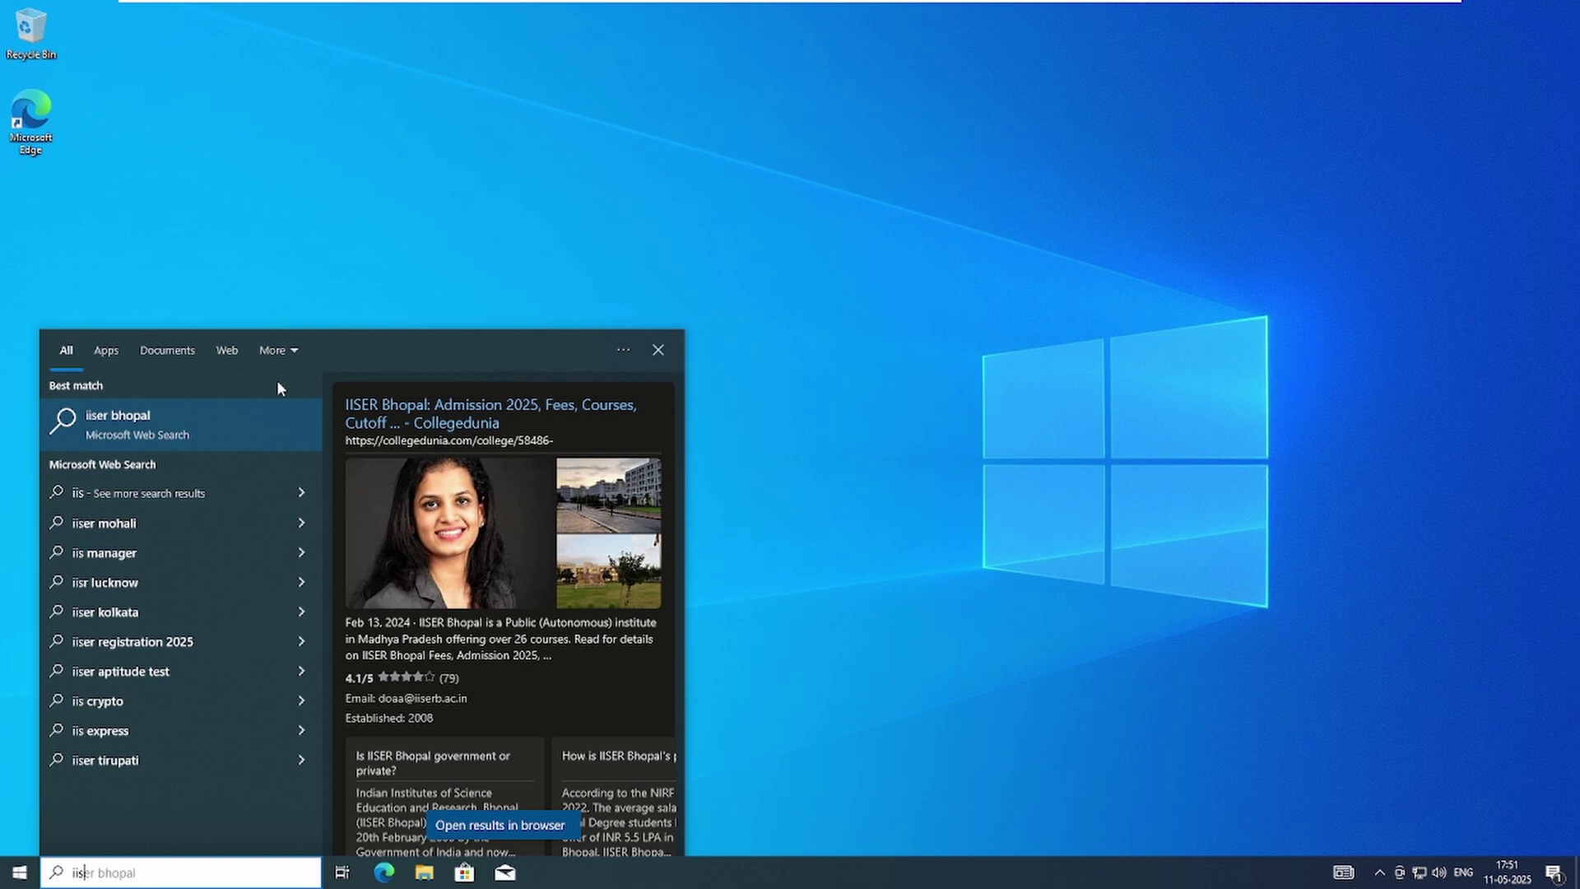
left_click(987, 323)
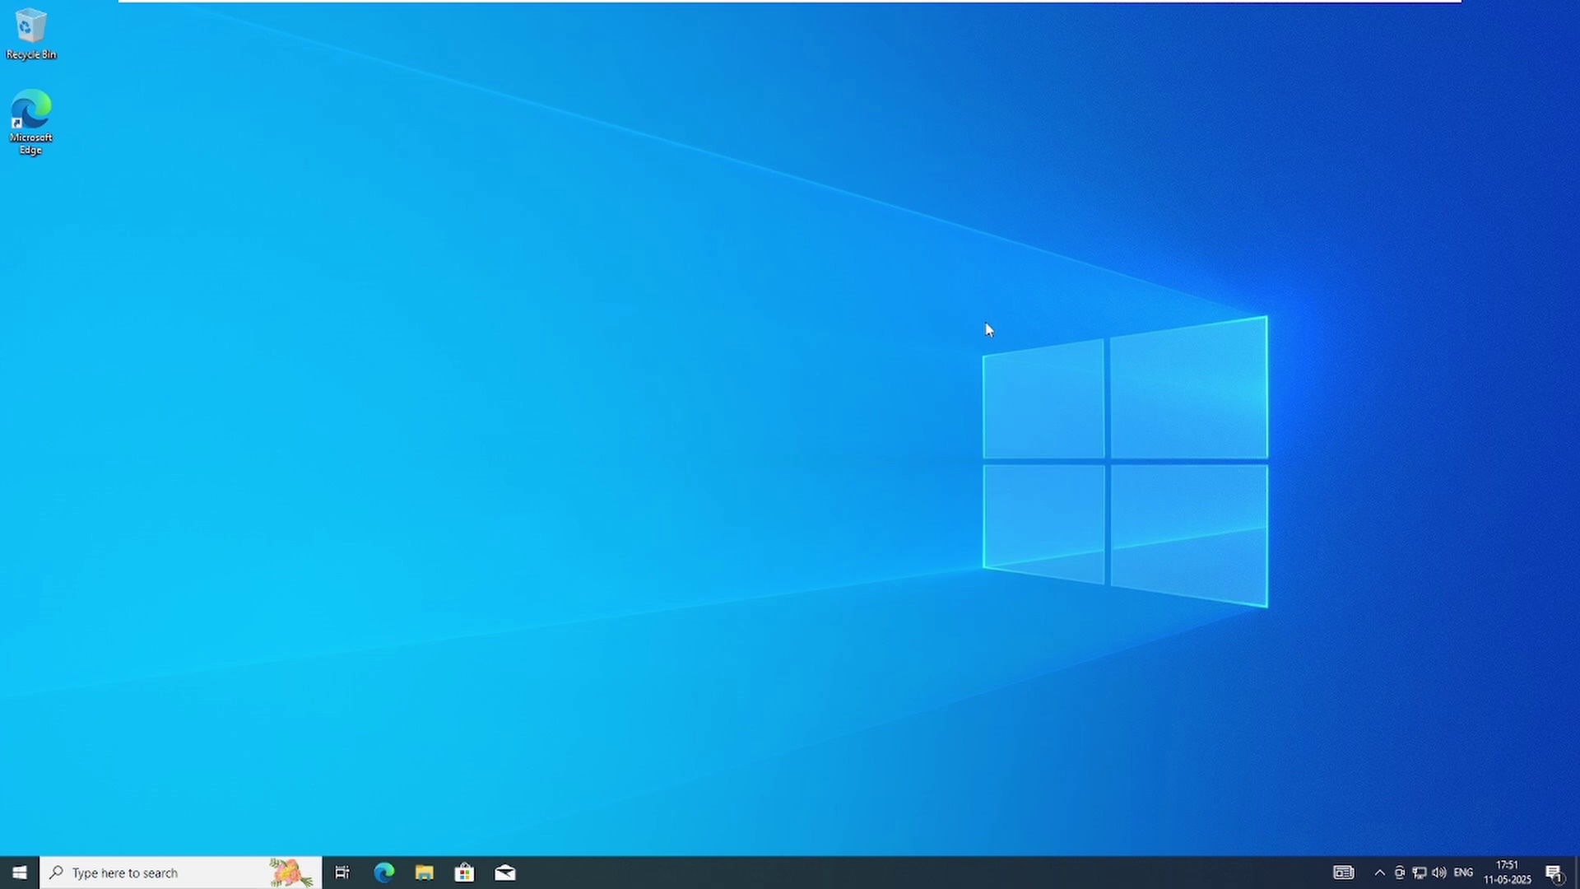
Open Programs and Features with appwiz.cpl, then bring up the Windows Features list at full-screen size
key("super+r")
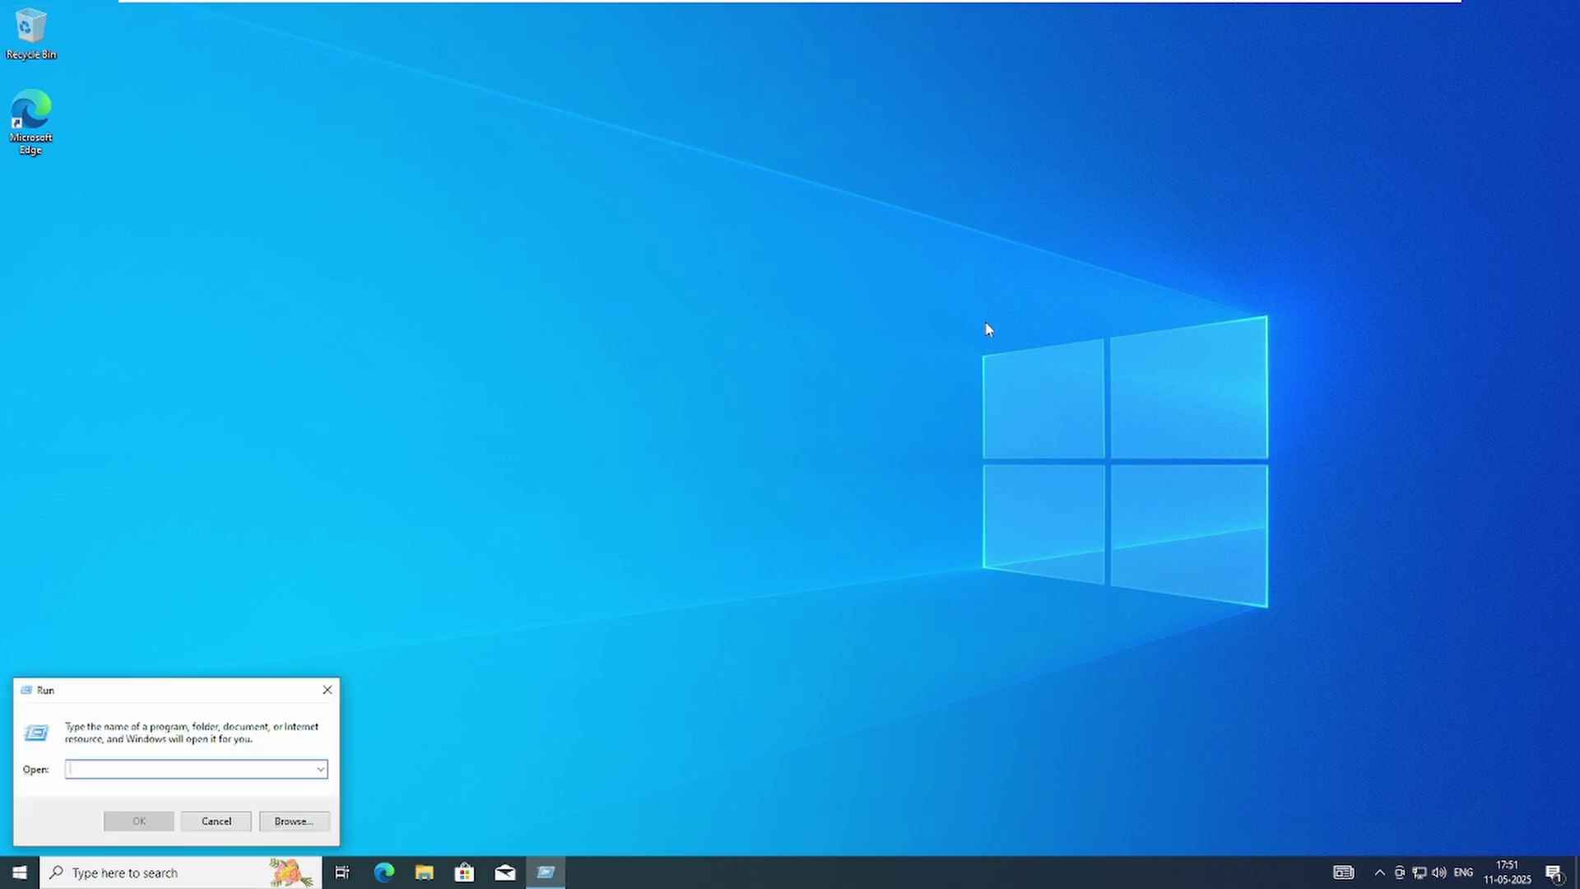
type("appwiz")
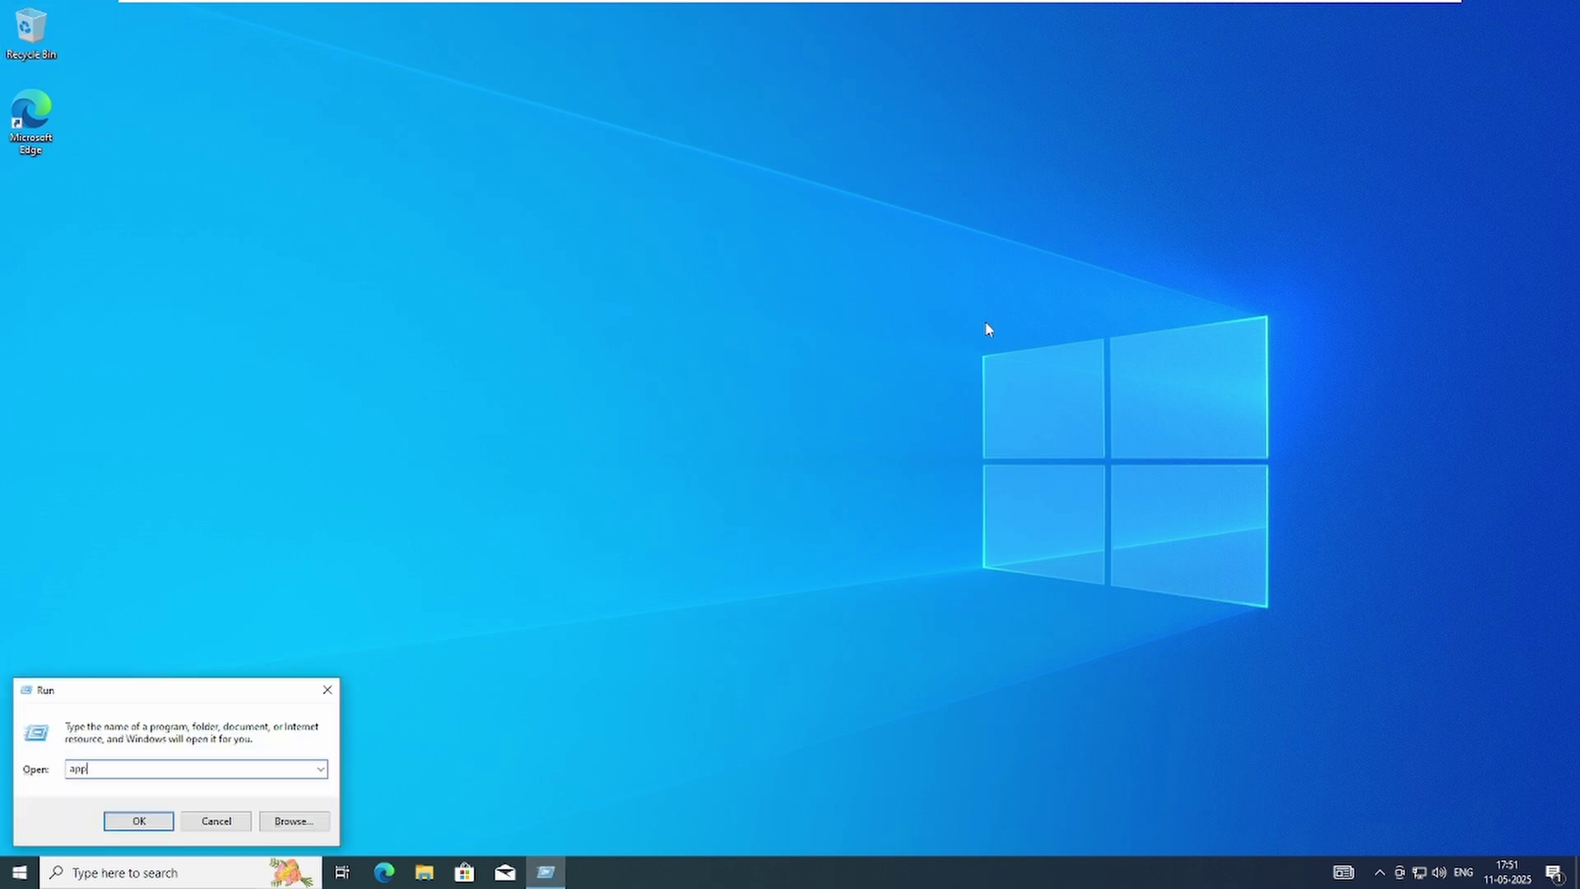
type(".cpl")
key("Return")
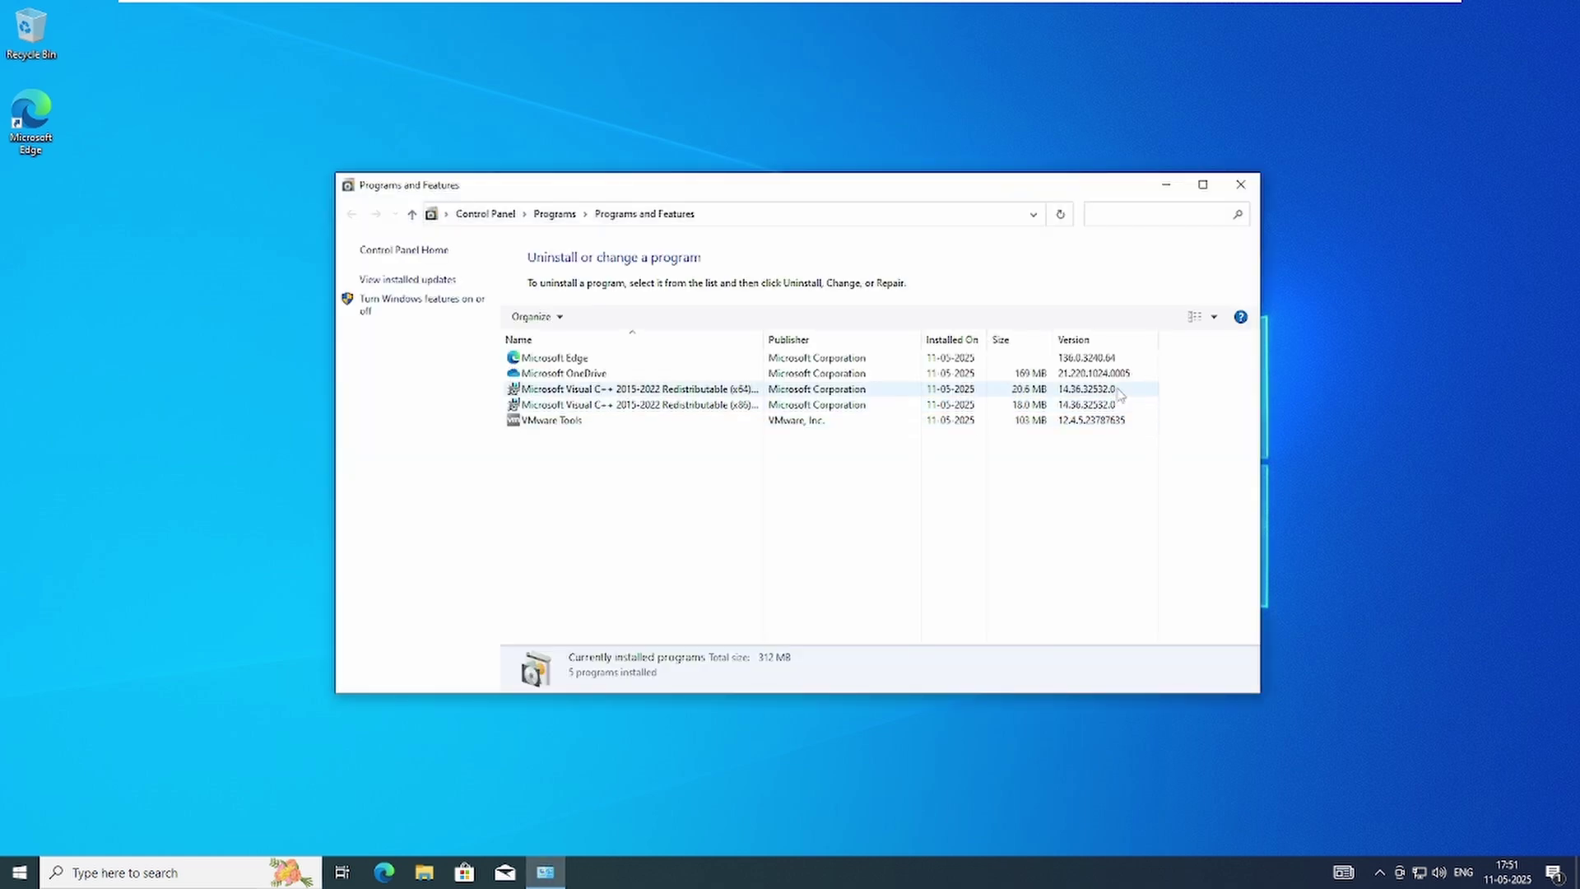
left_click(455, 307)
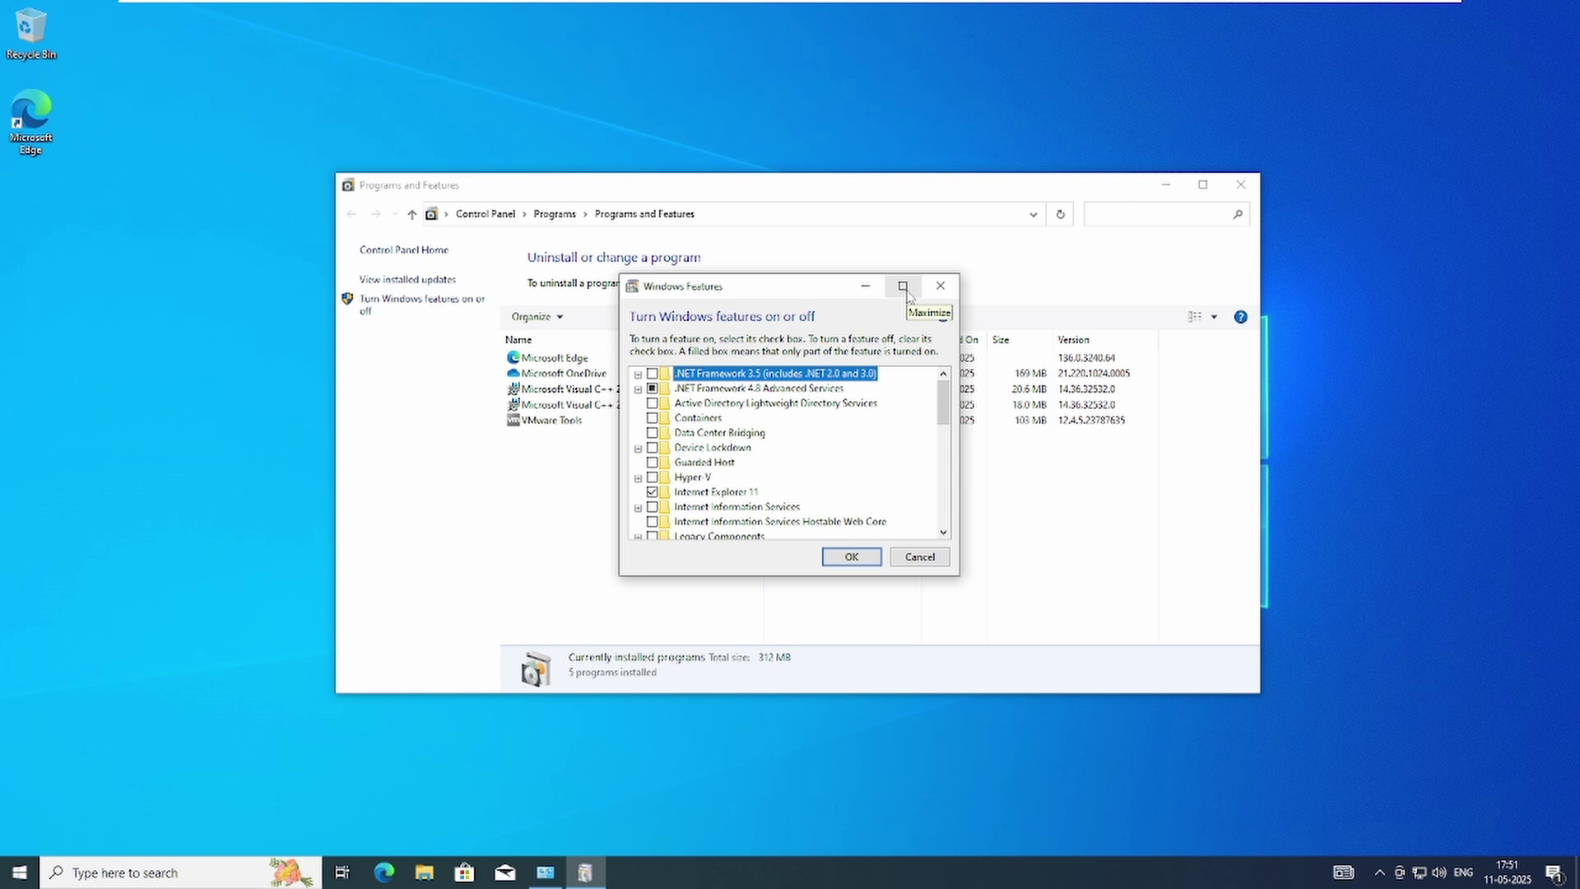
left_click(902, 286)
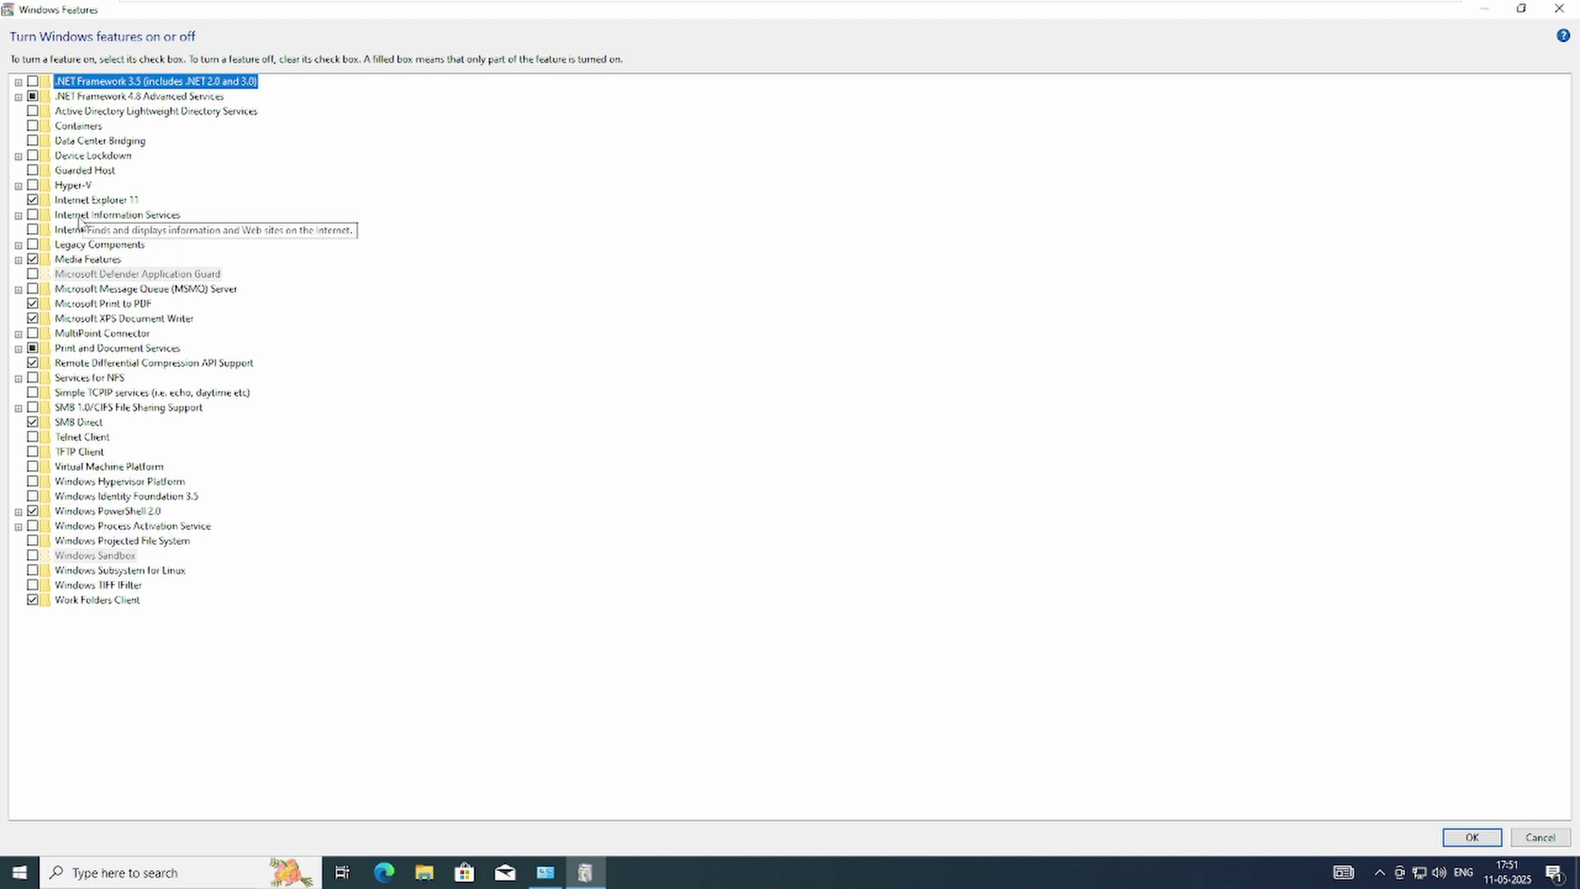
Turn on Internet Information Services including FTP Server with FTP Extensibility, apply the changes and close Programs and Features
left_click(33, 216)
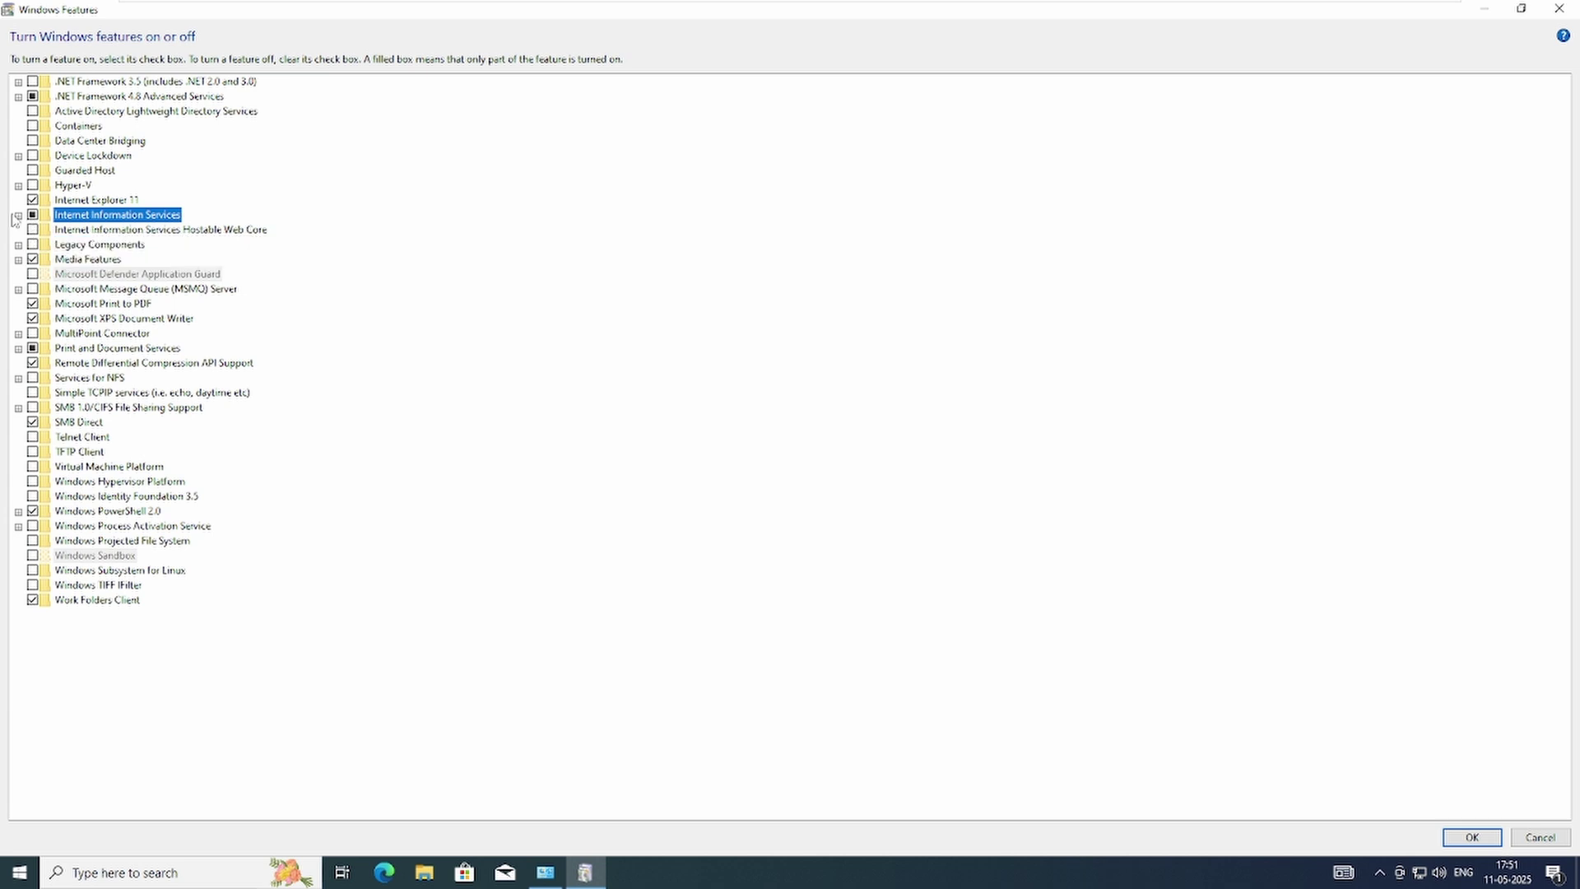
left_click(18, 216)
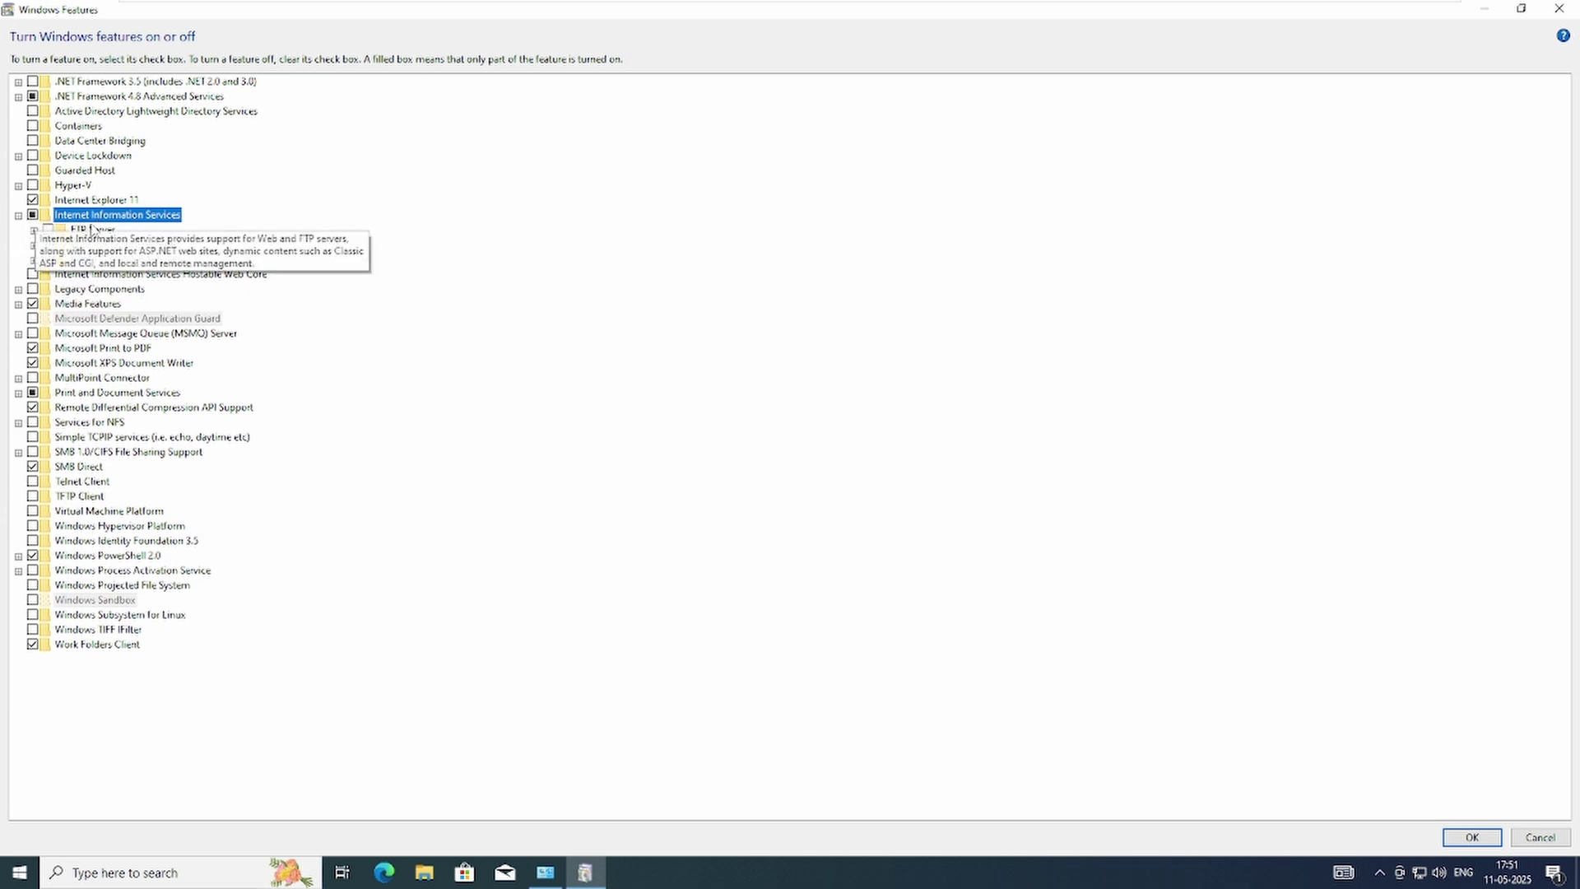
left_click(48, 231)
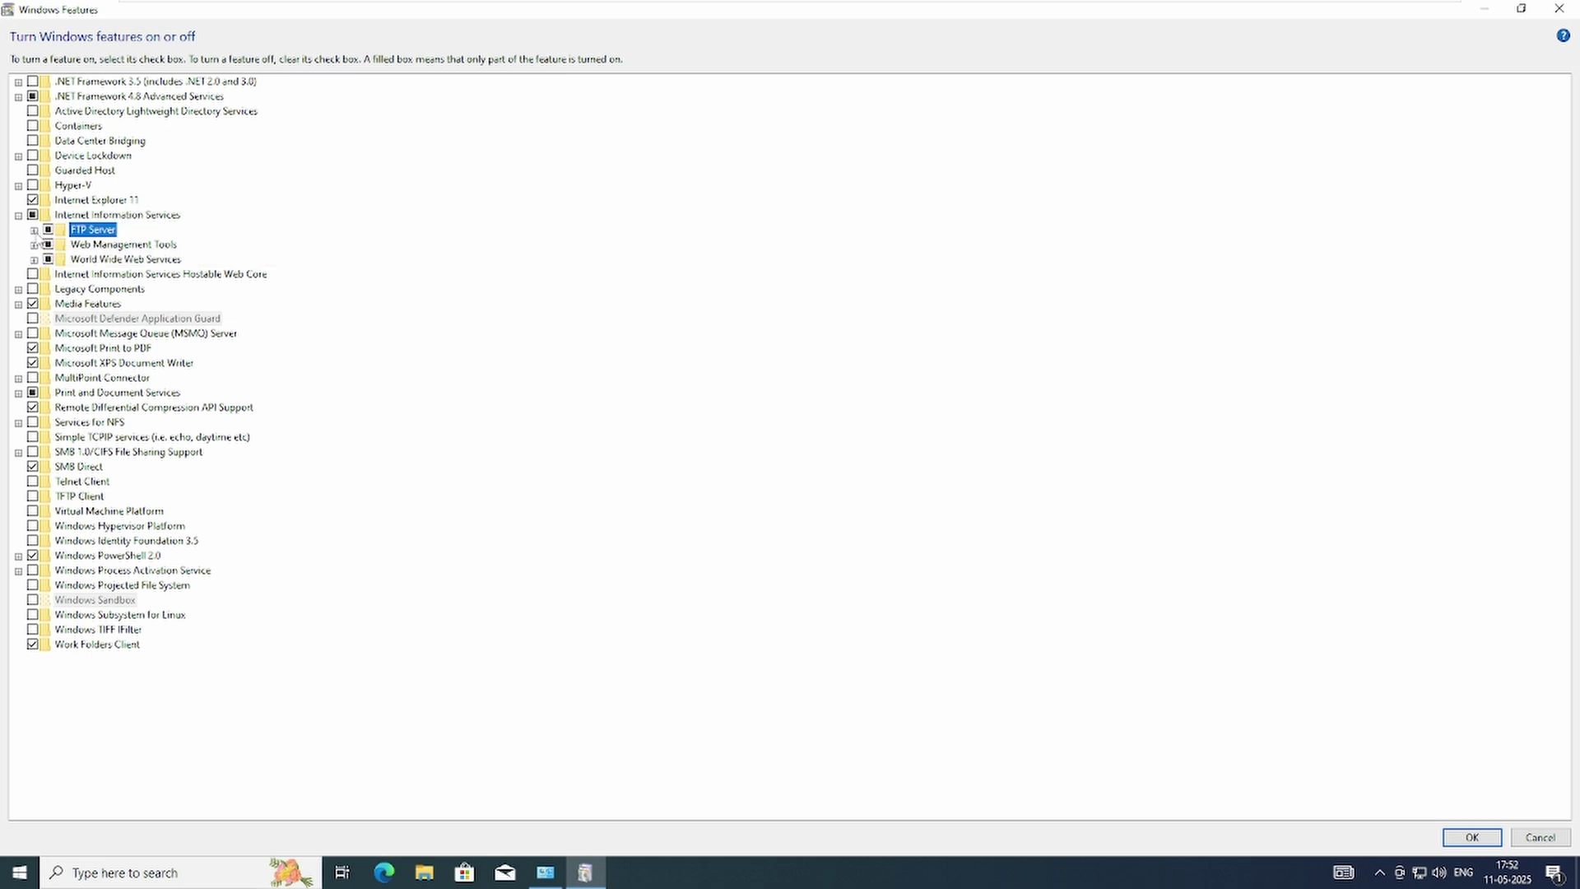
left_click(35, 230)
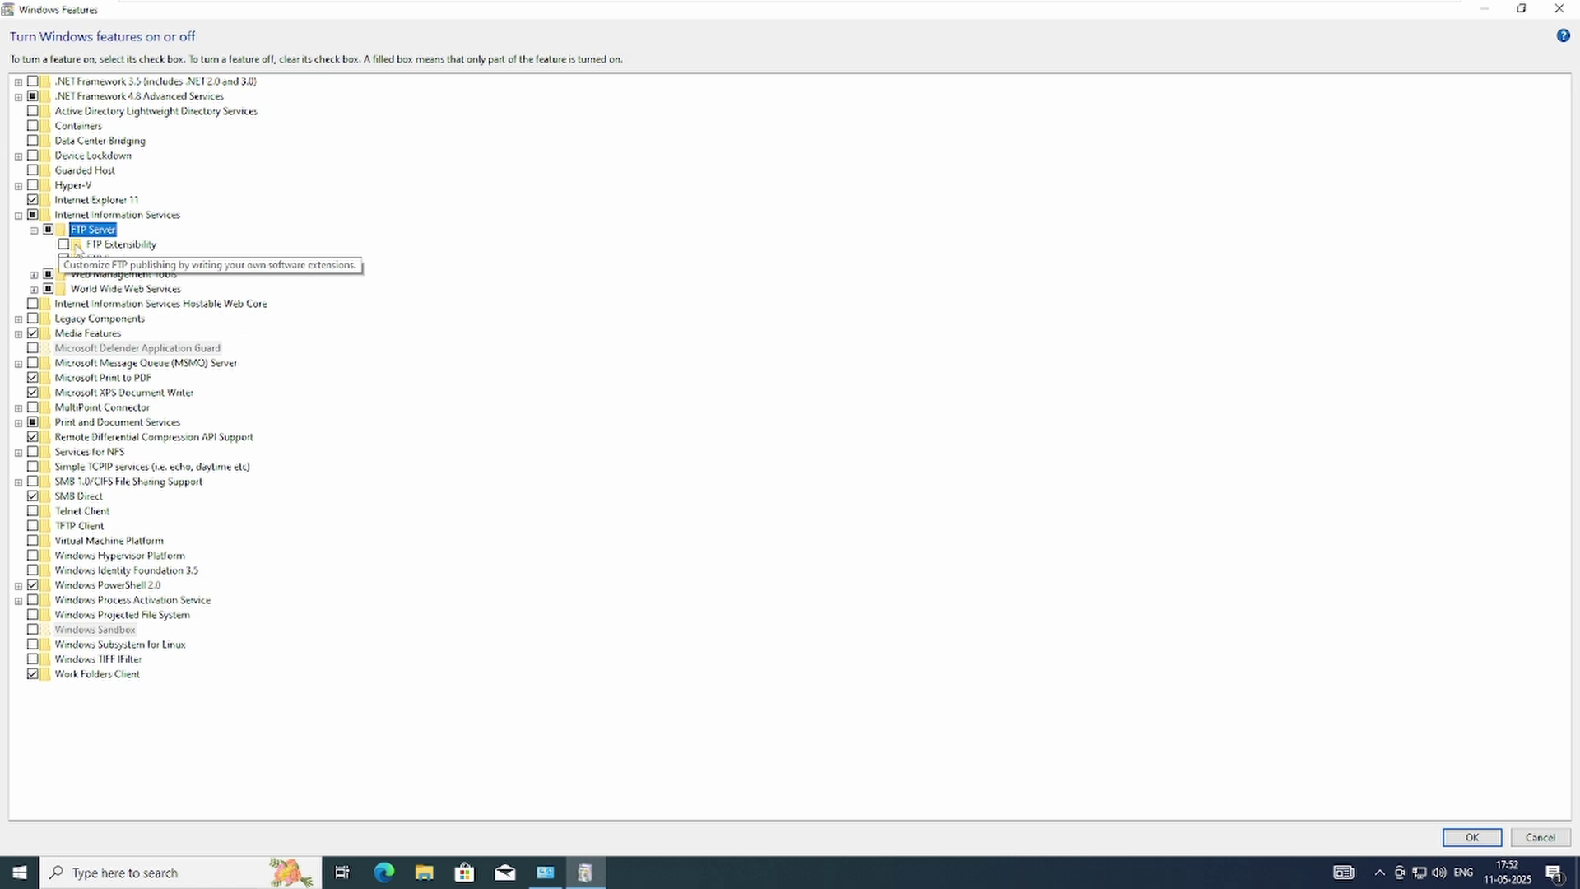
left_click(63, 245)
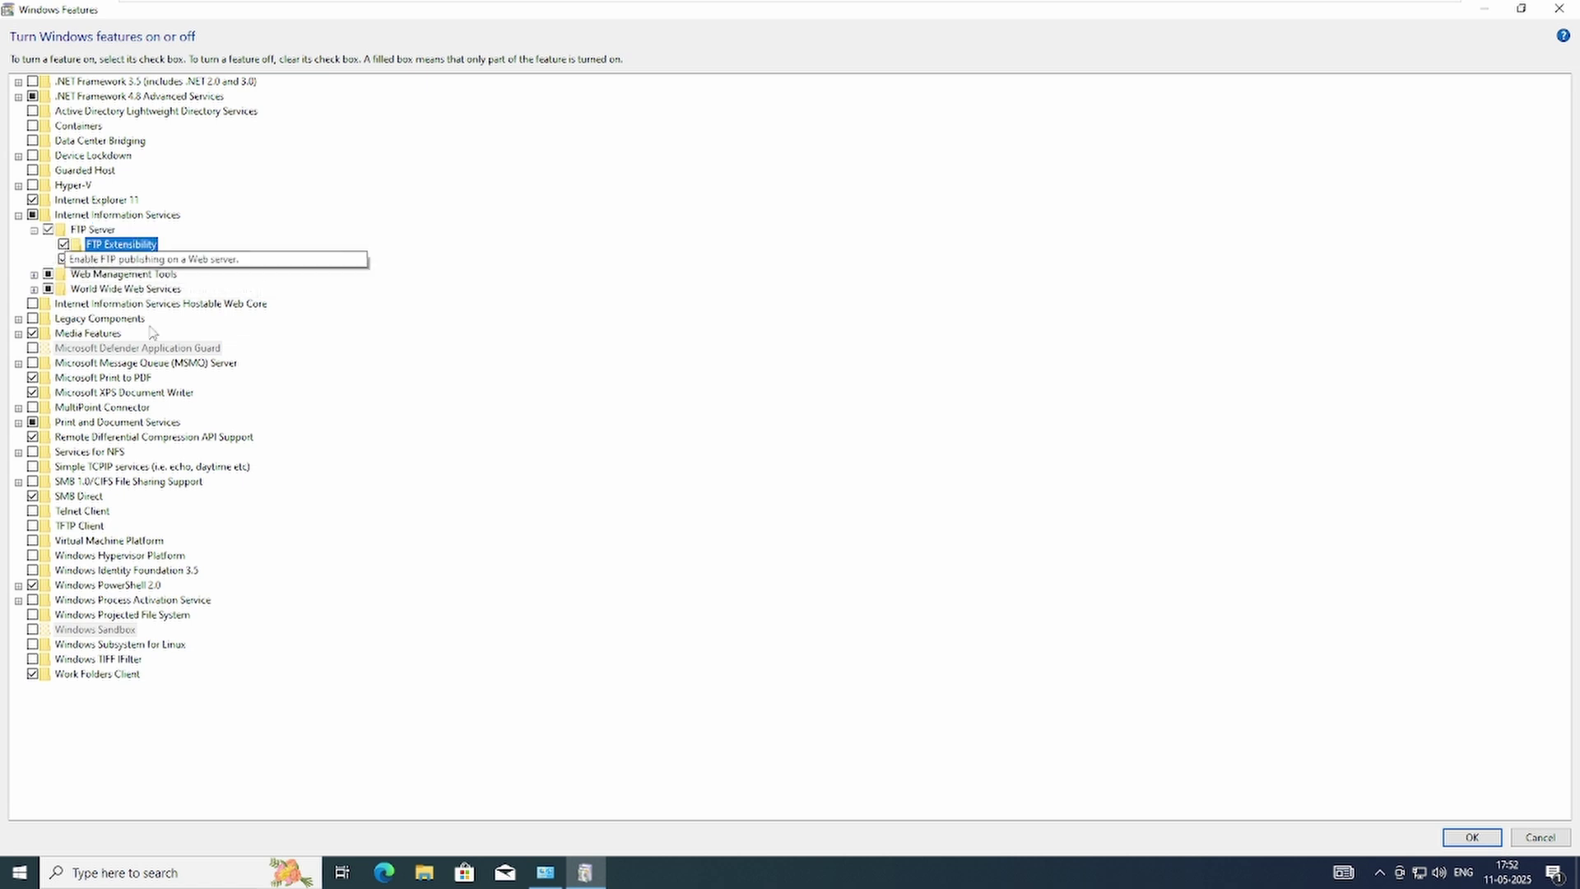
left_click(1472, 838)
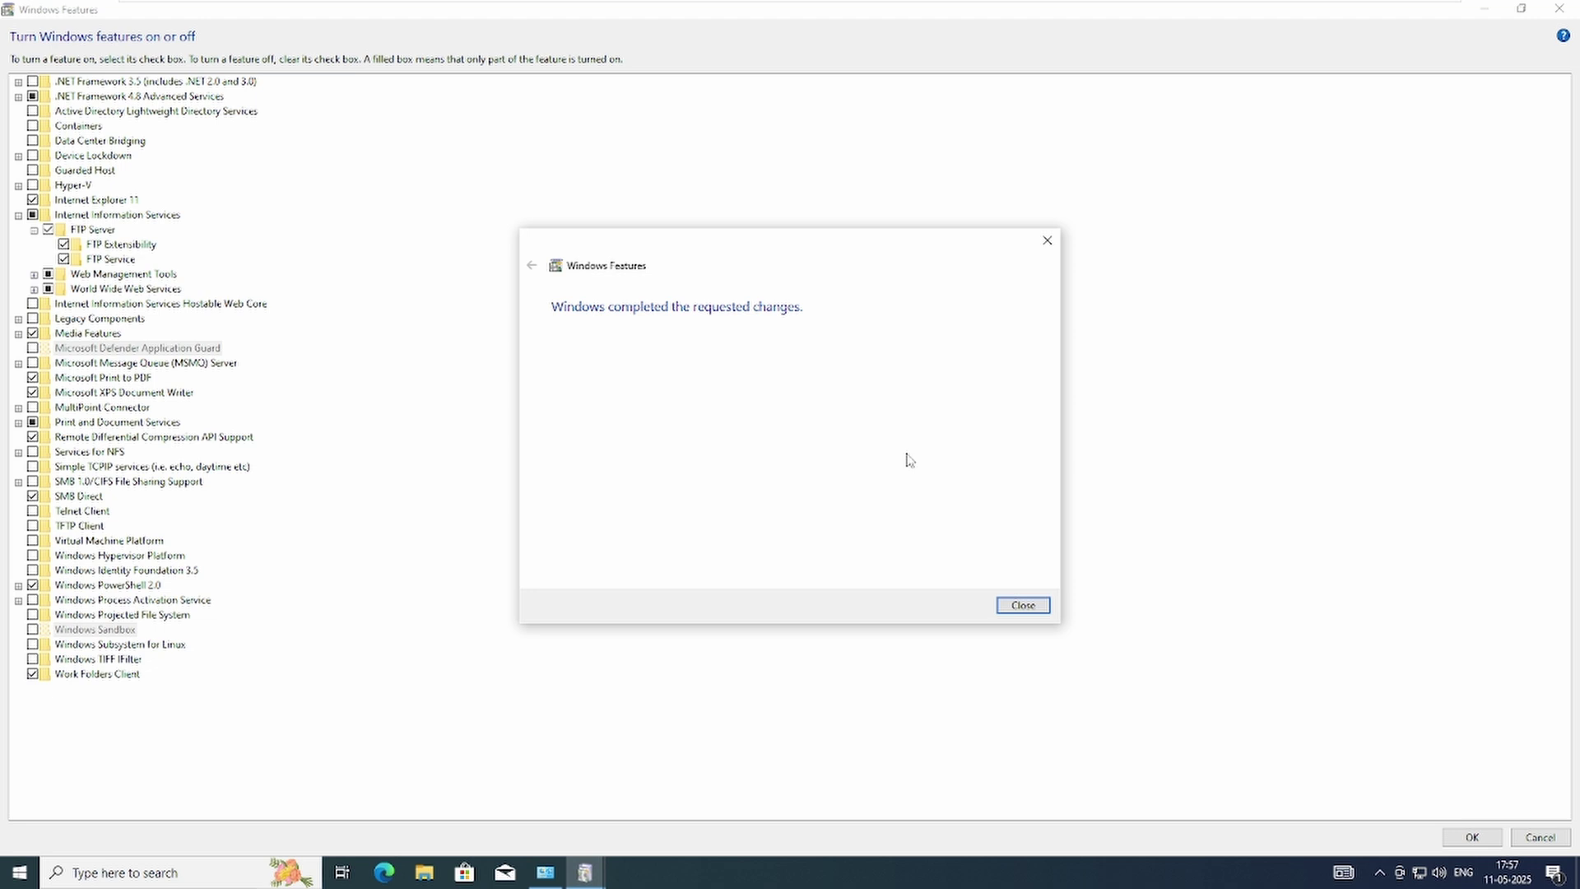
left_click(1024, 604)
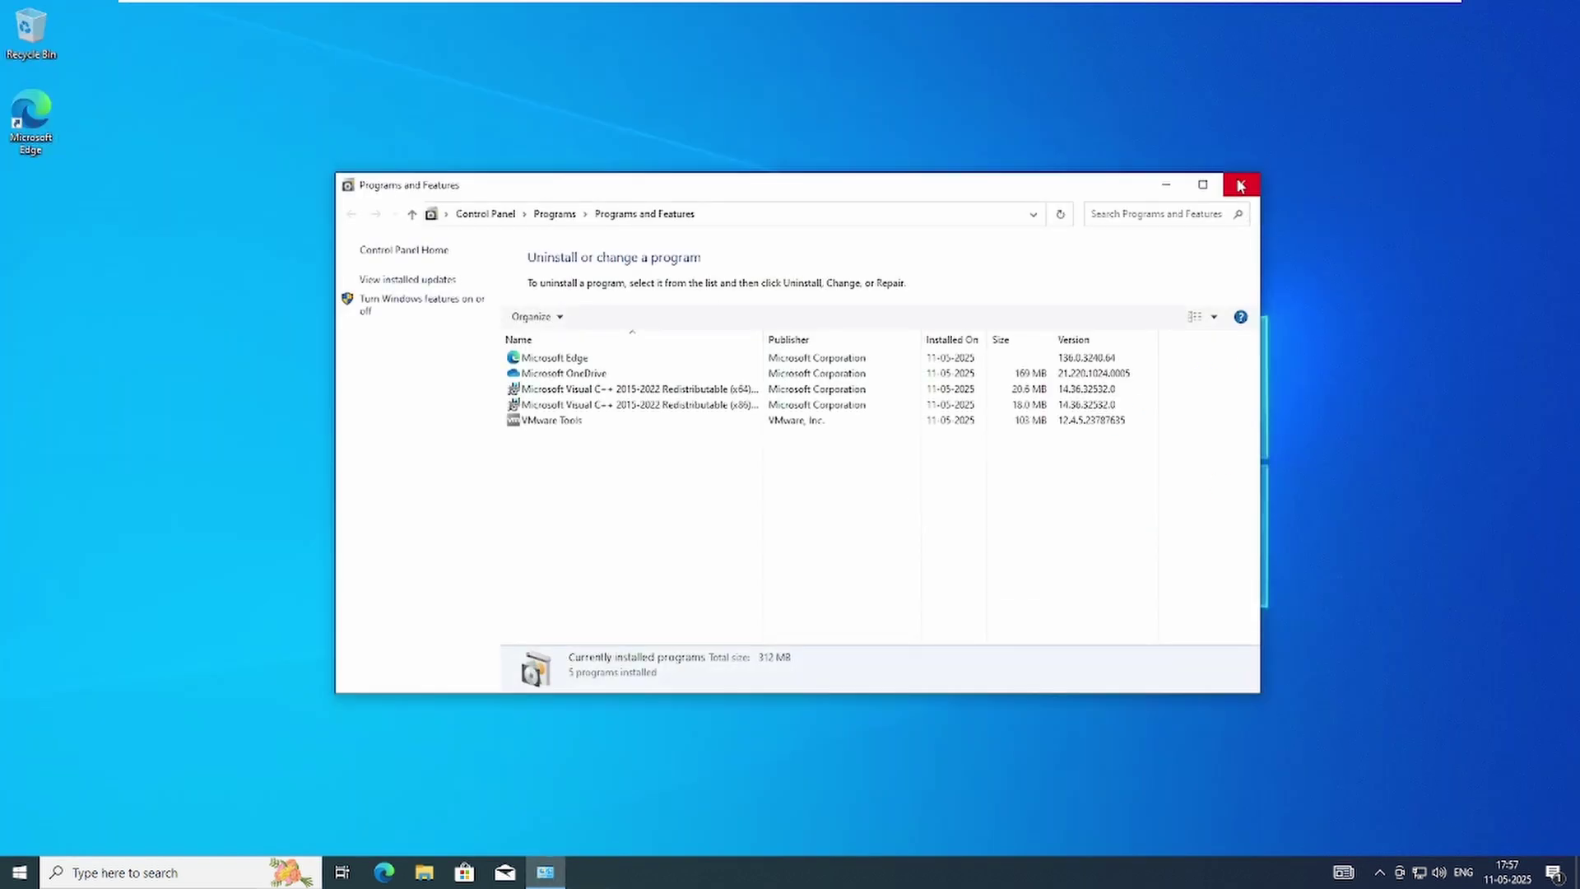
left_click(1240, 186)
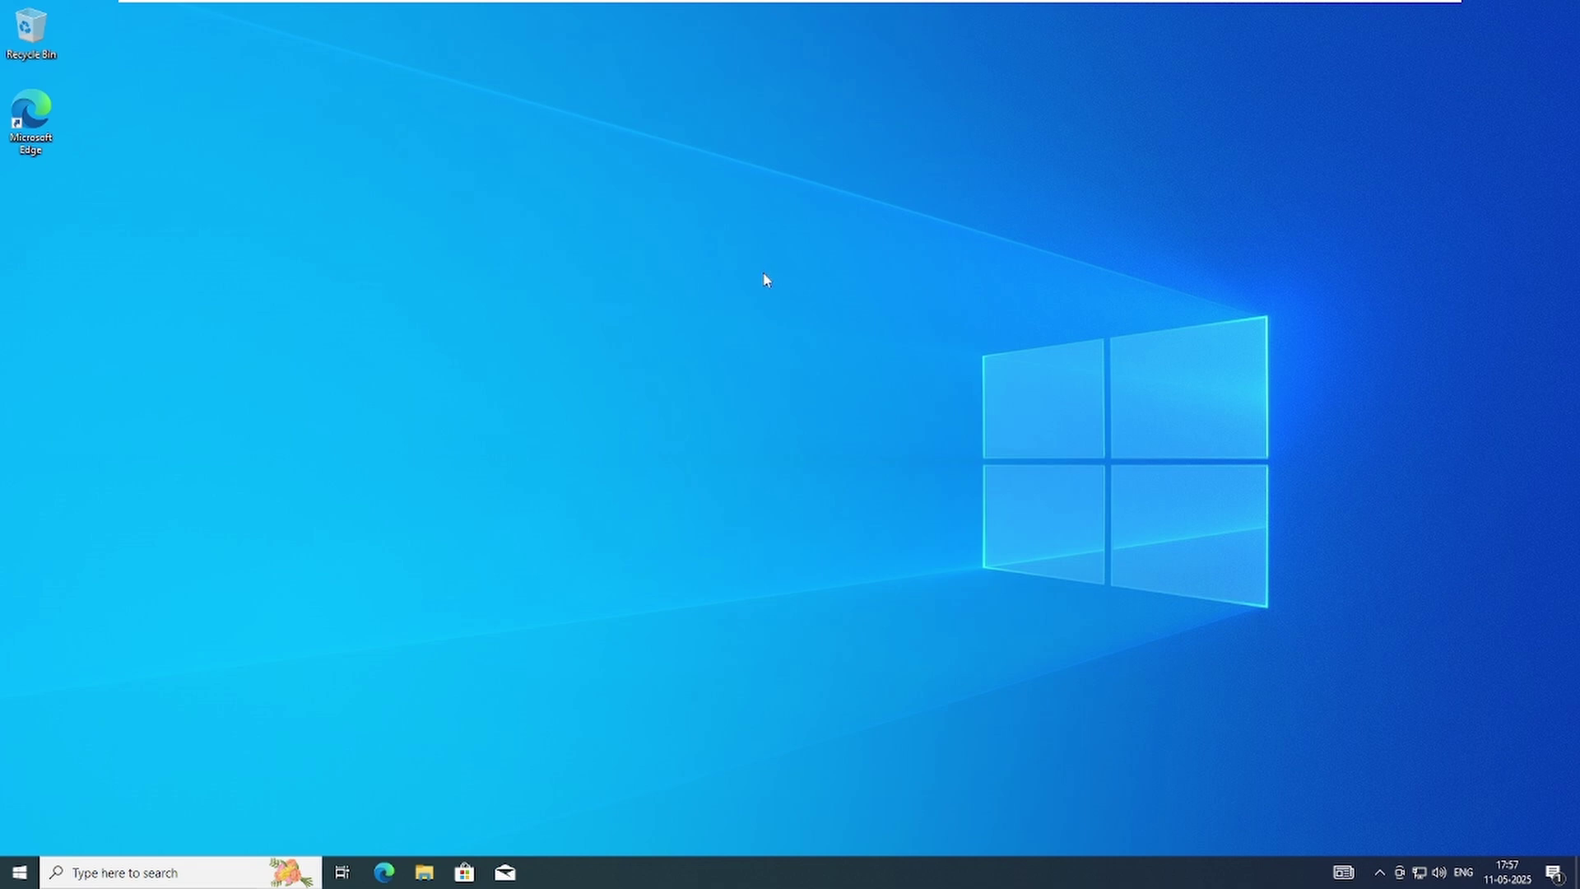
Search Windows for "iis", open Internet Information Services (IIS) Manager and minimize its window
left_click(160, 874)
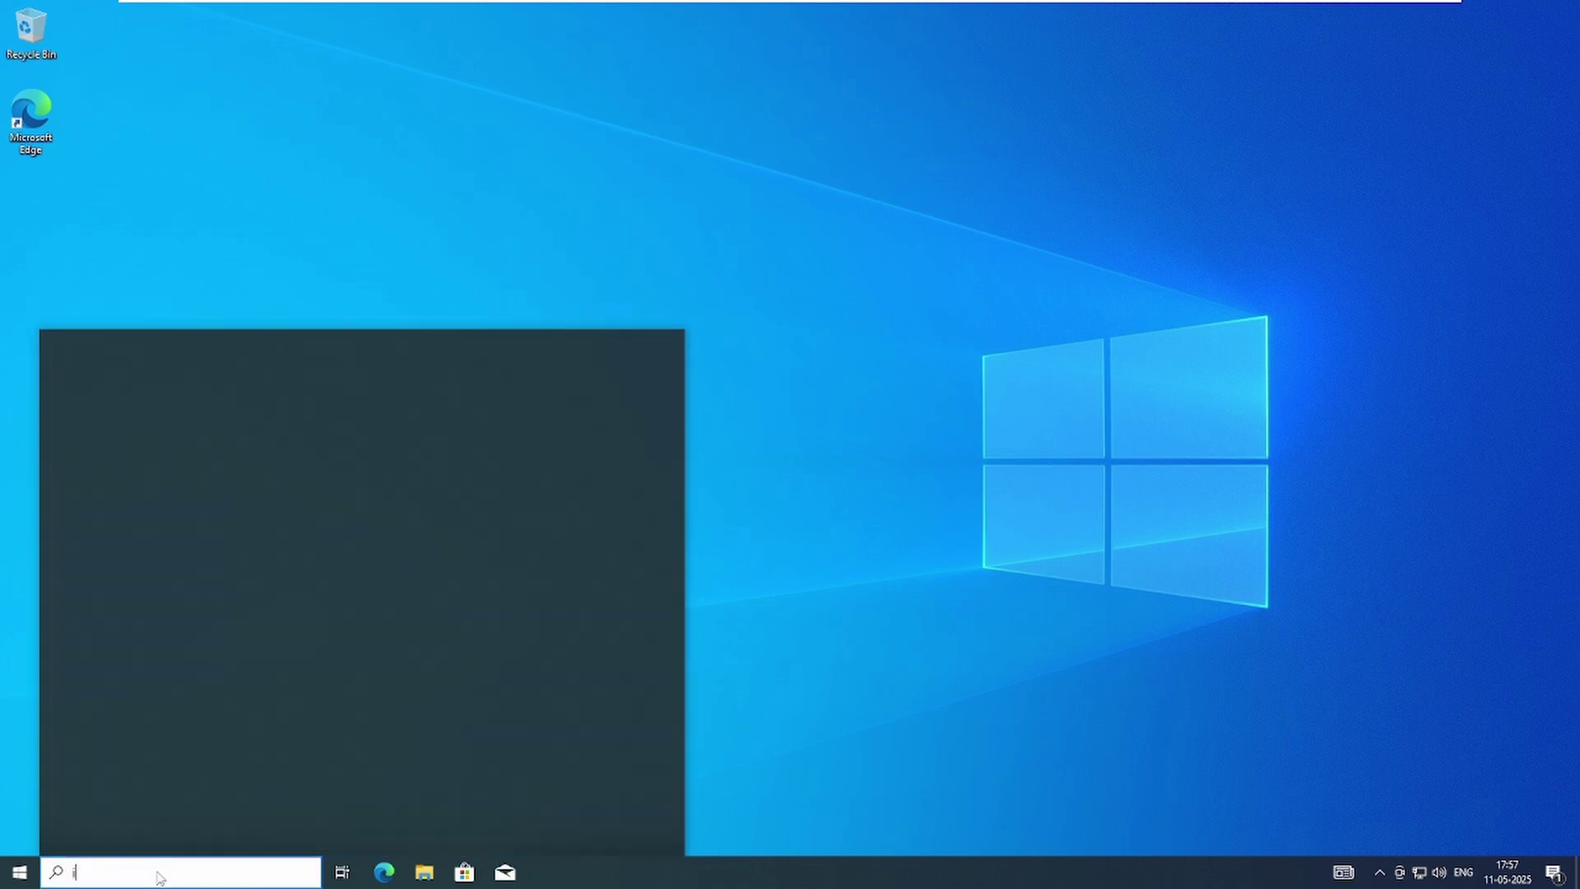
type("iis")
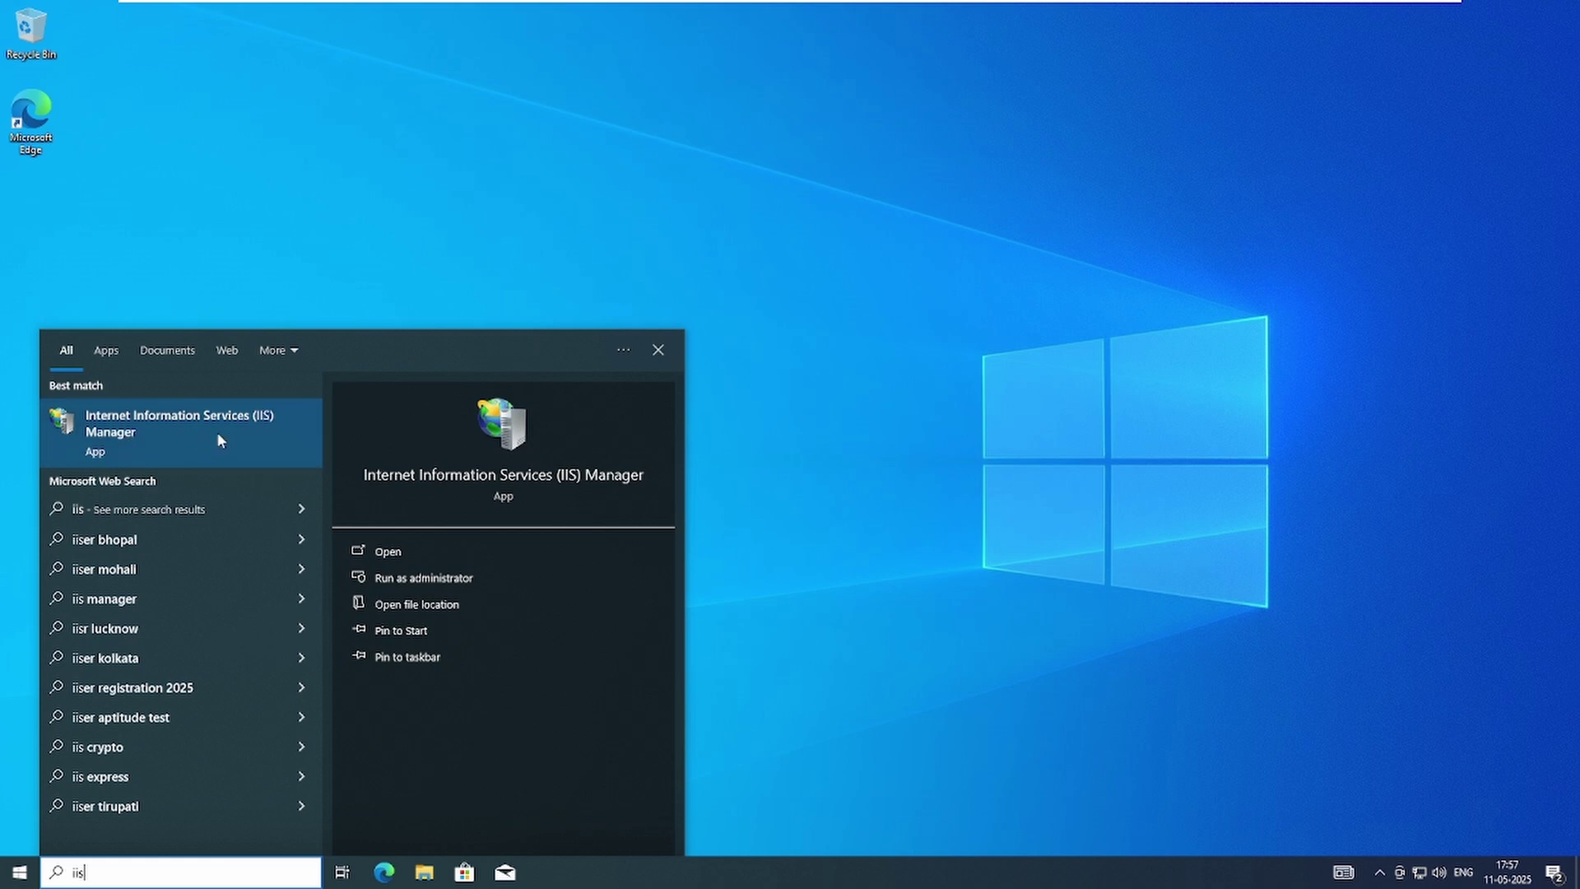
left_click(218, 436)
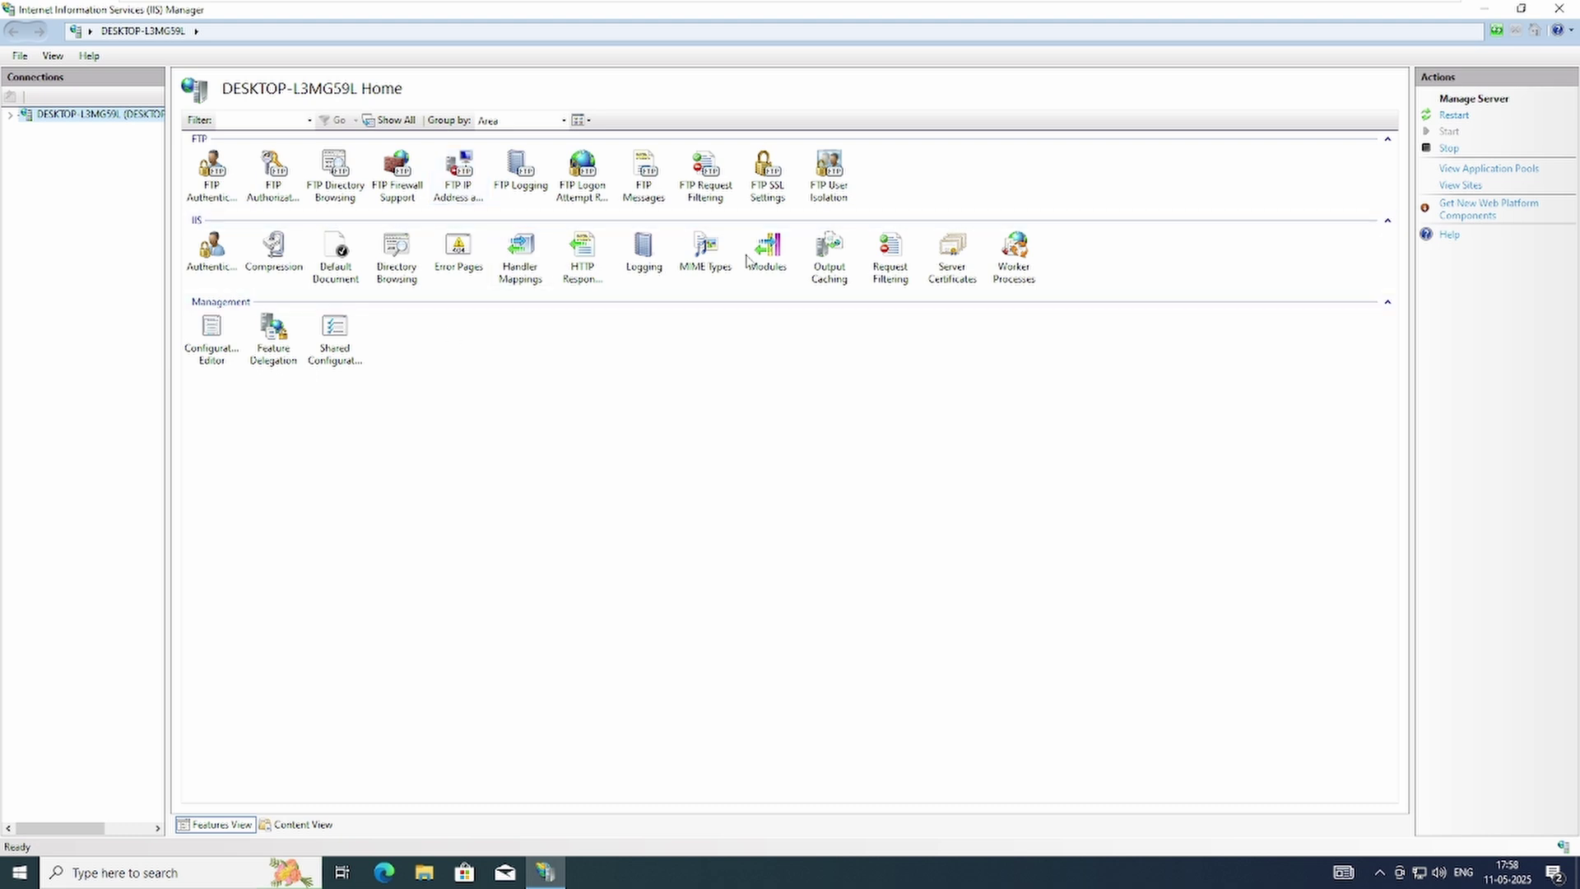
left_click(1487, 7)
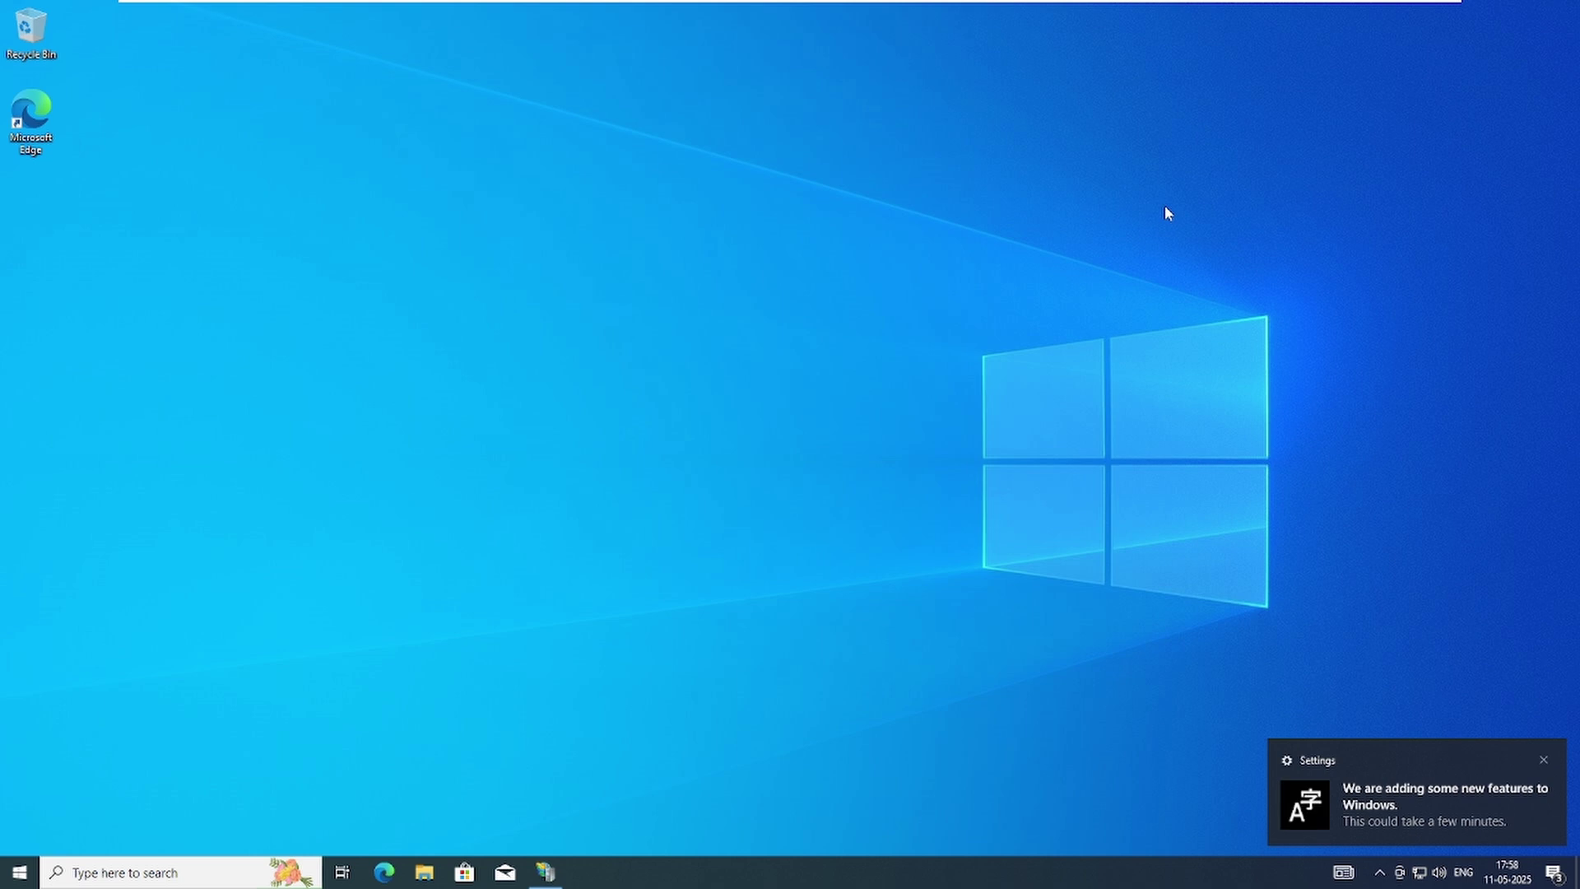
Open Computer Management with compmgmt.msc and show the Users folder under Local Users and Groups
key("super+r")
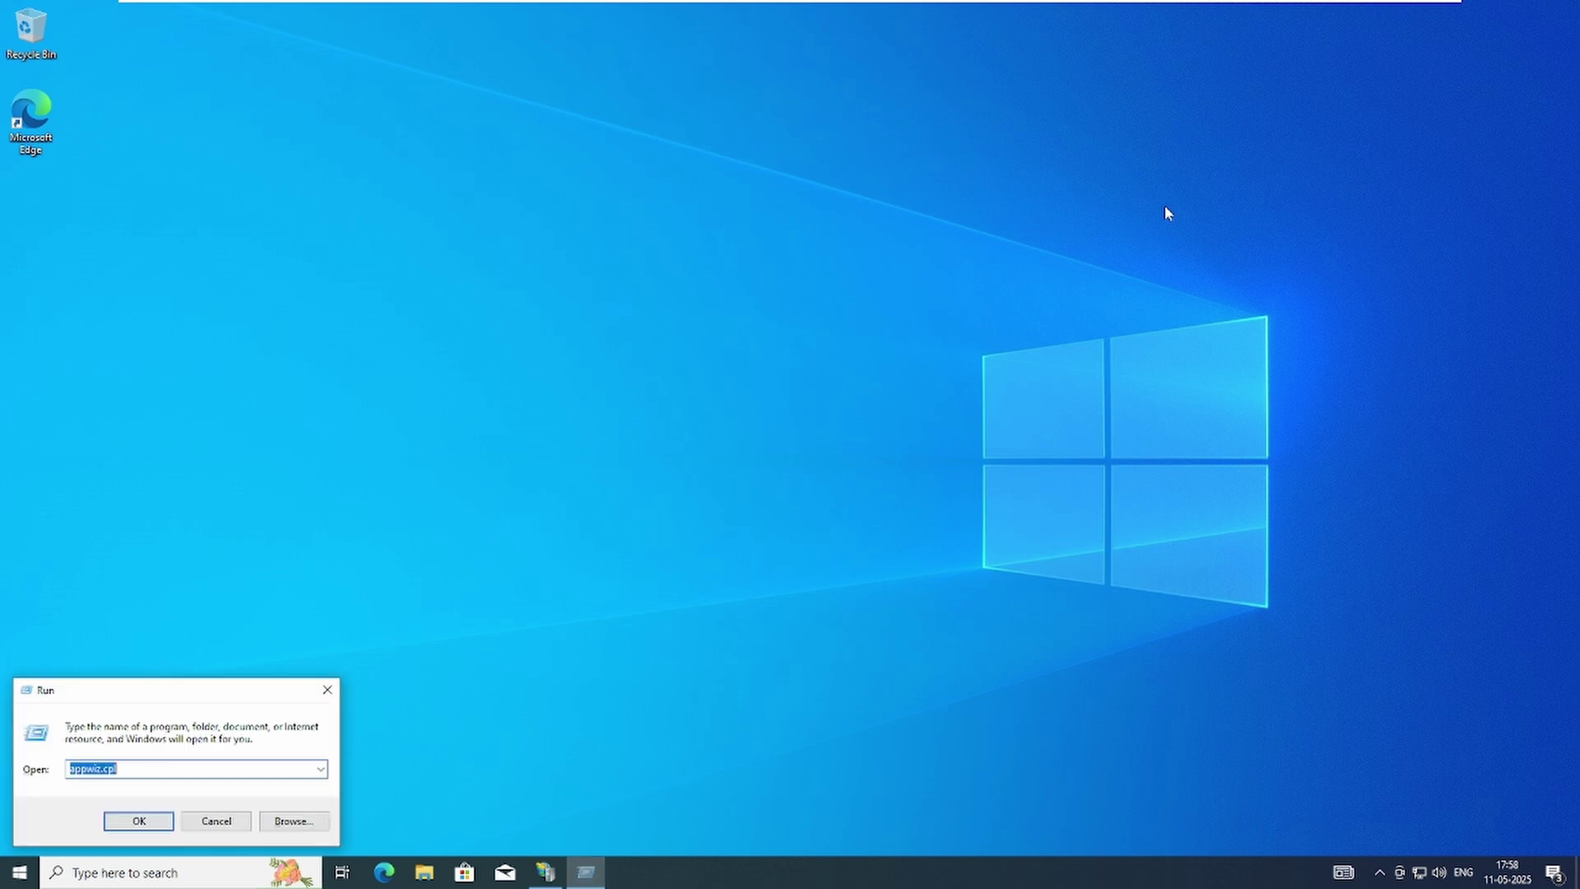
type("compmgmt.msc")
key("Return")
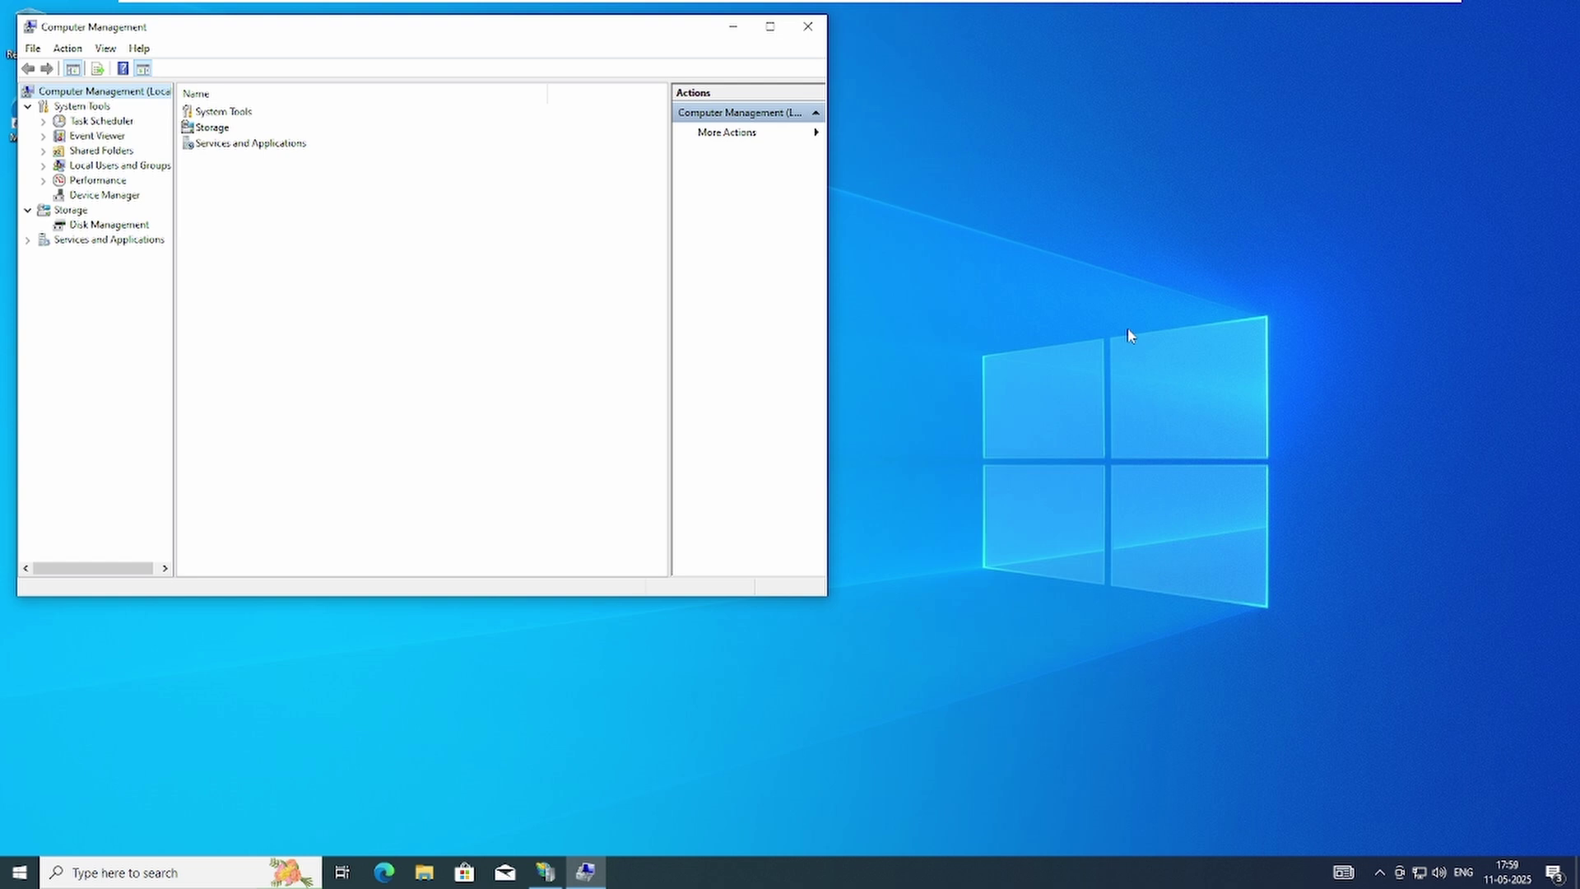
left_click(70, 168)
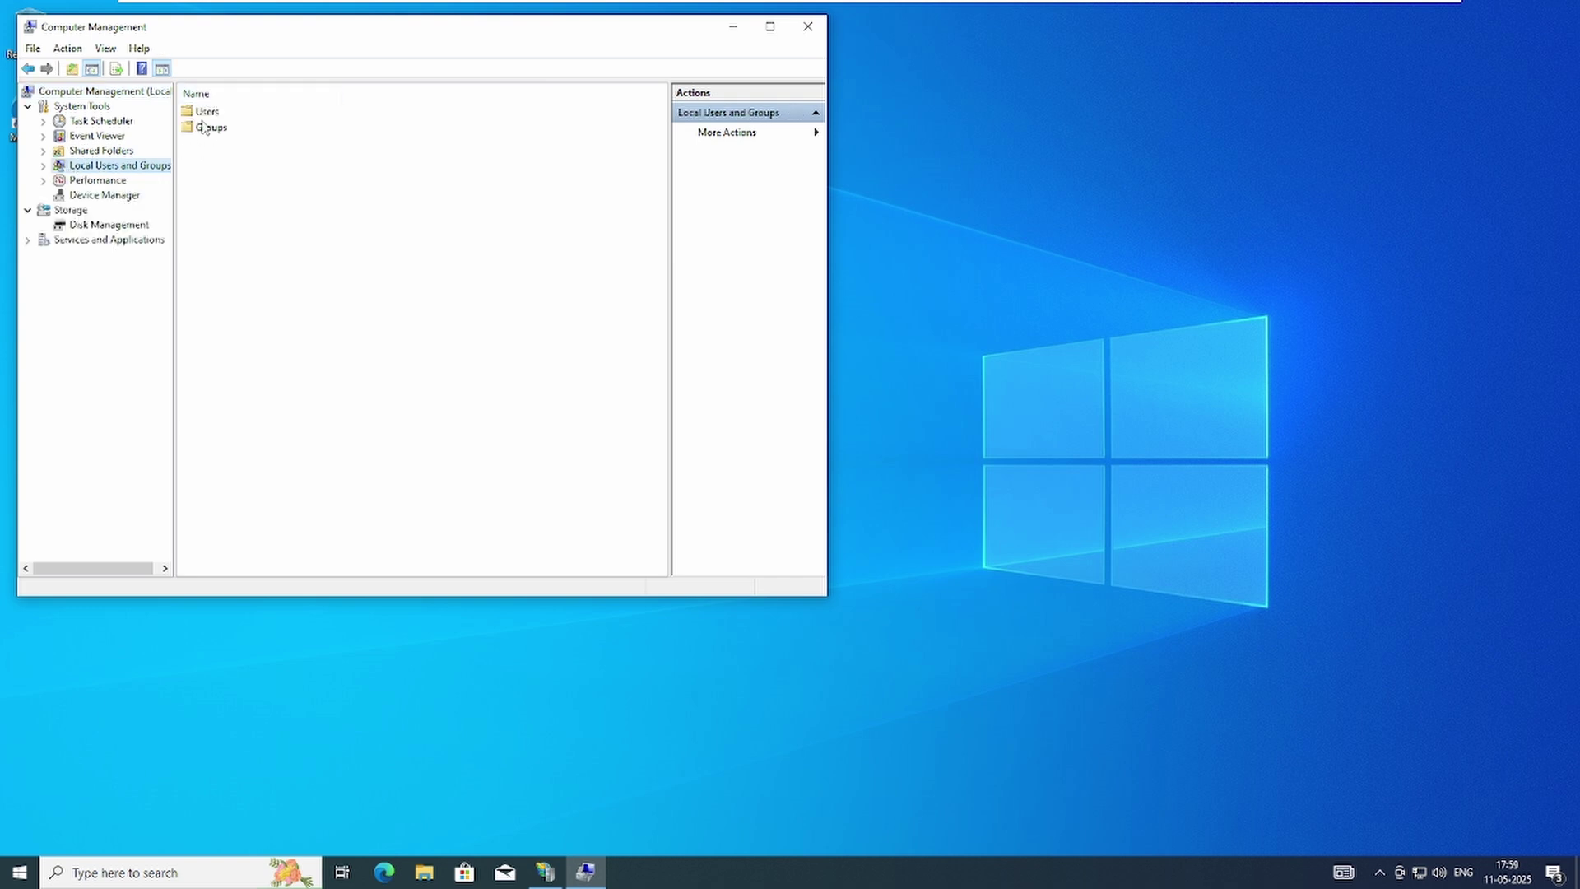
double_click(206, 112)
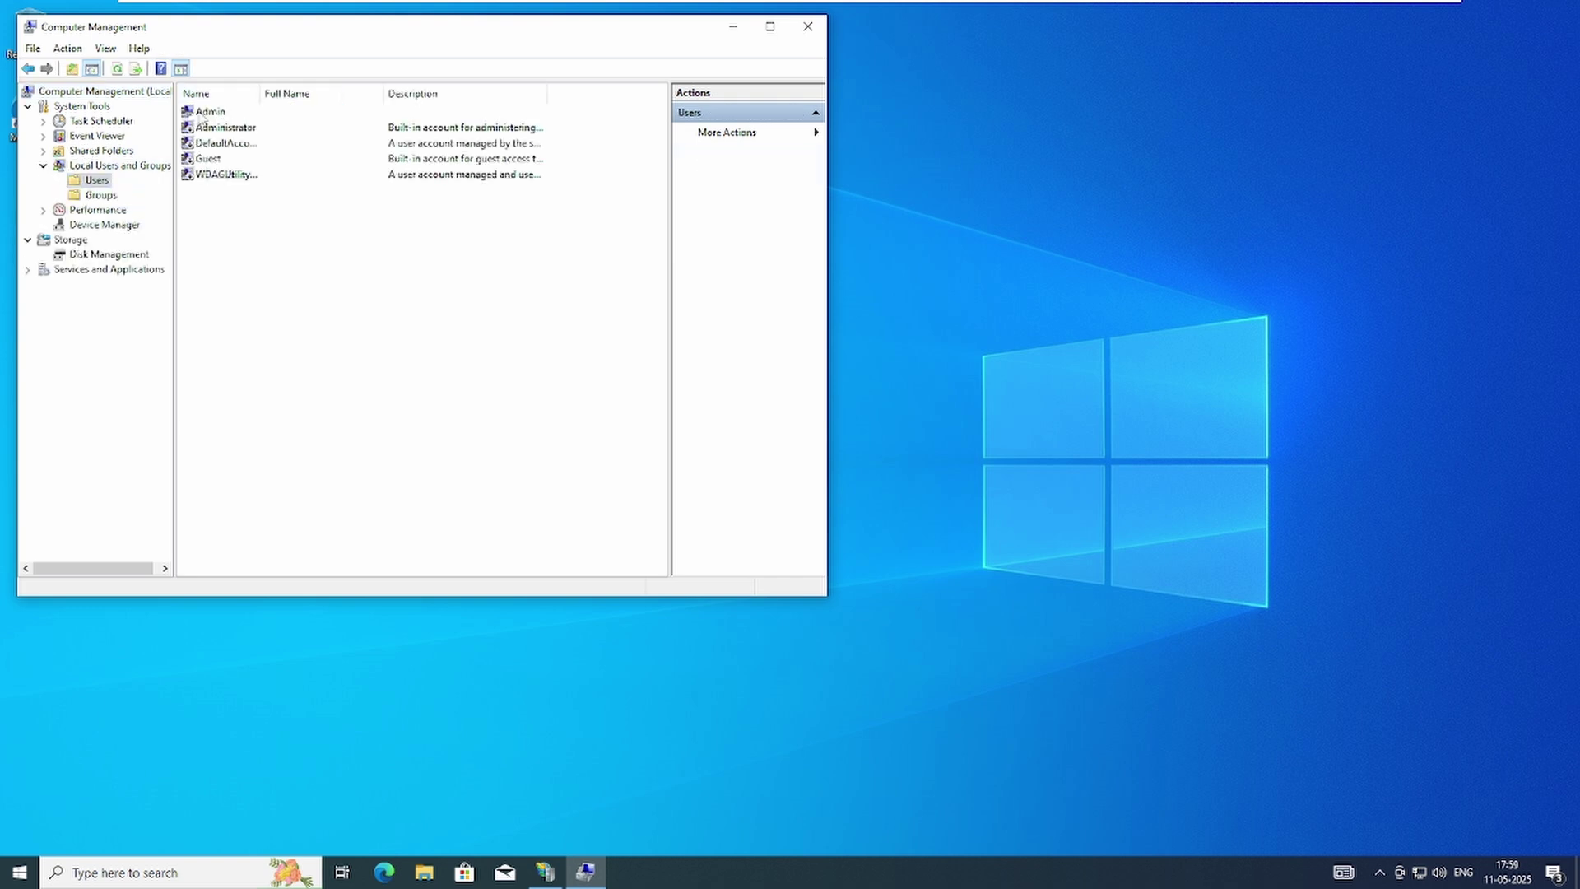
Set a new password for the Admin user account, entering and confirming it, and close Computer Management
left_click(218, 114)
right_click(218, 114)
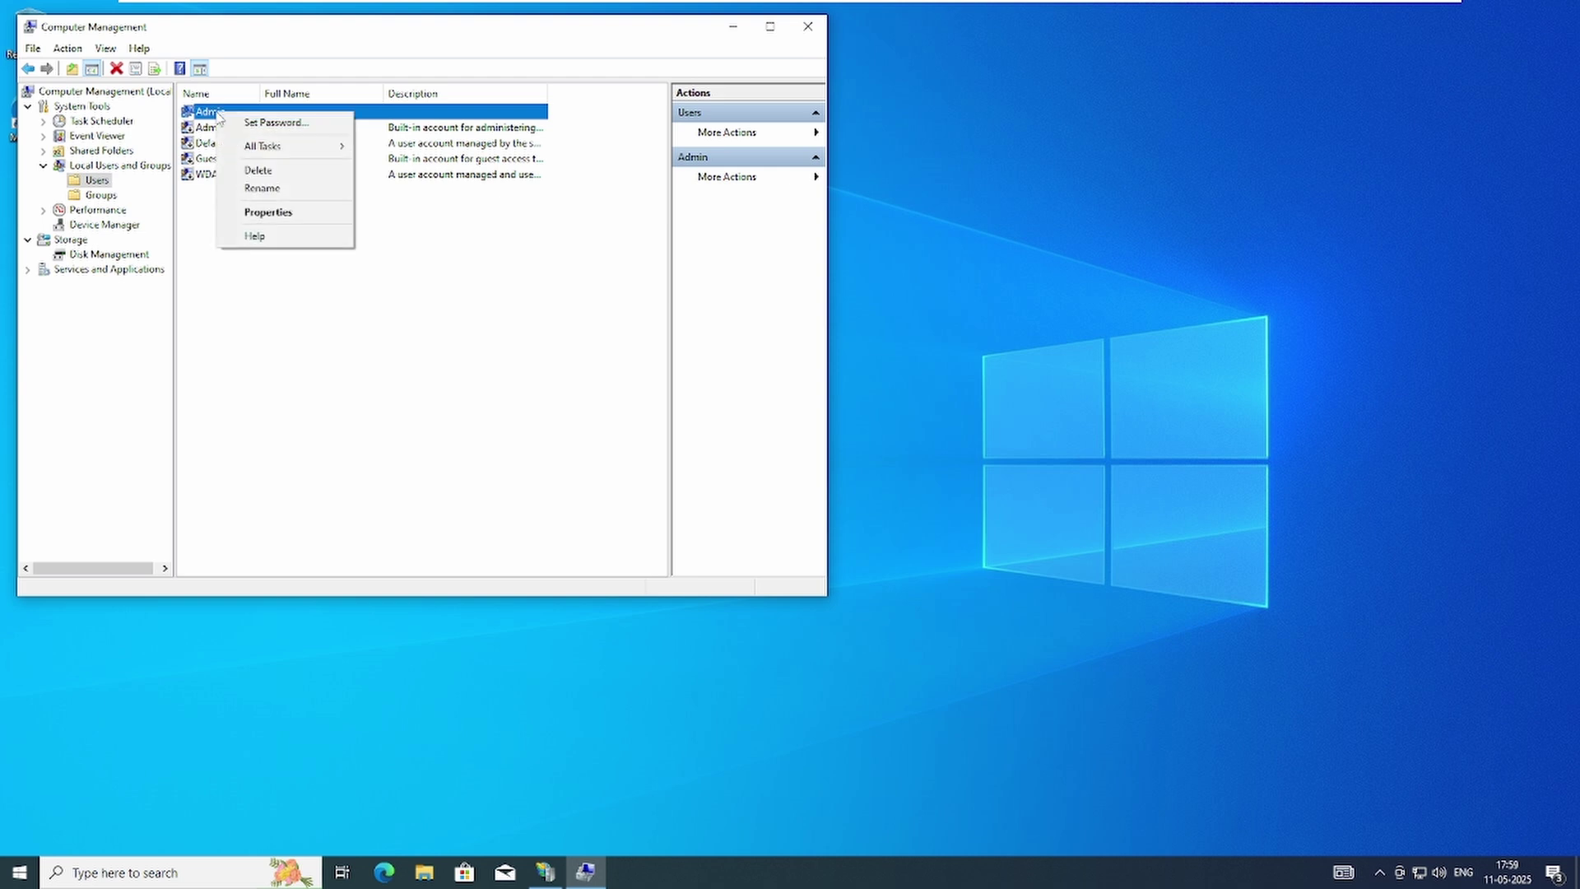
left_click(272, 122)
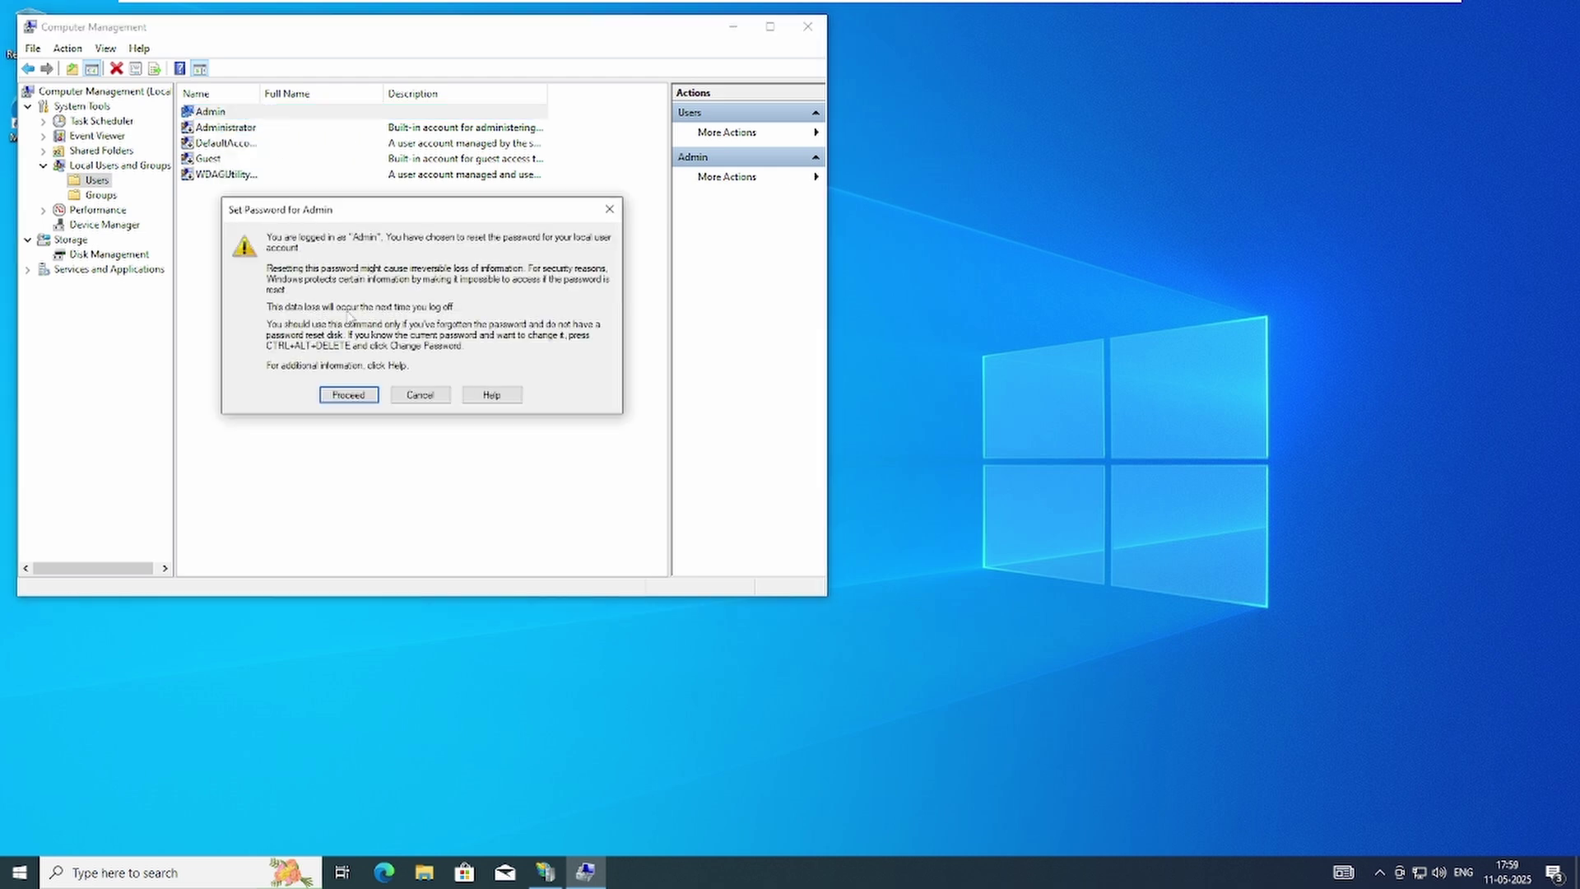
left_click(355, 398)
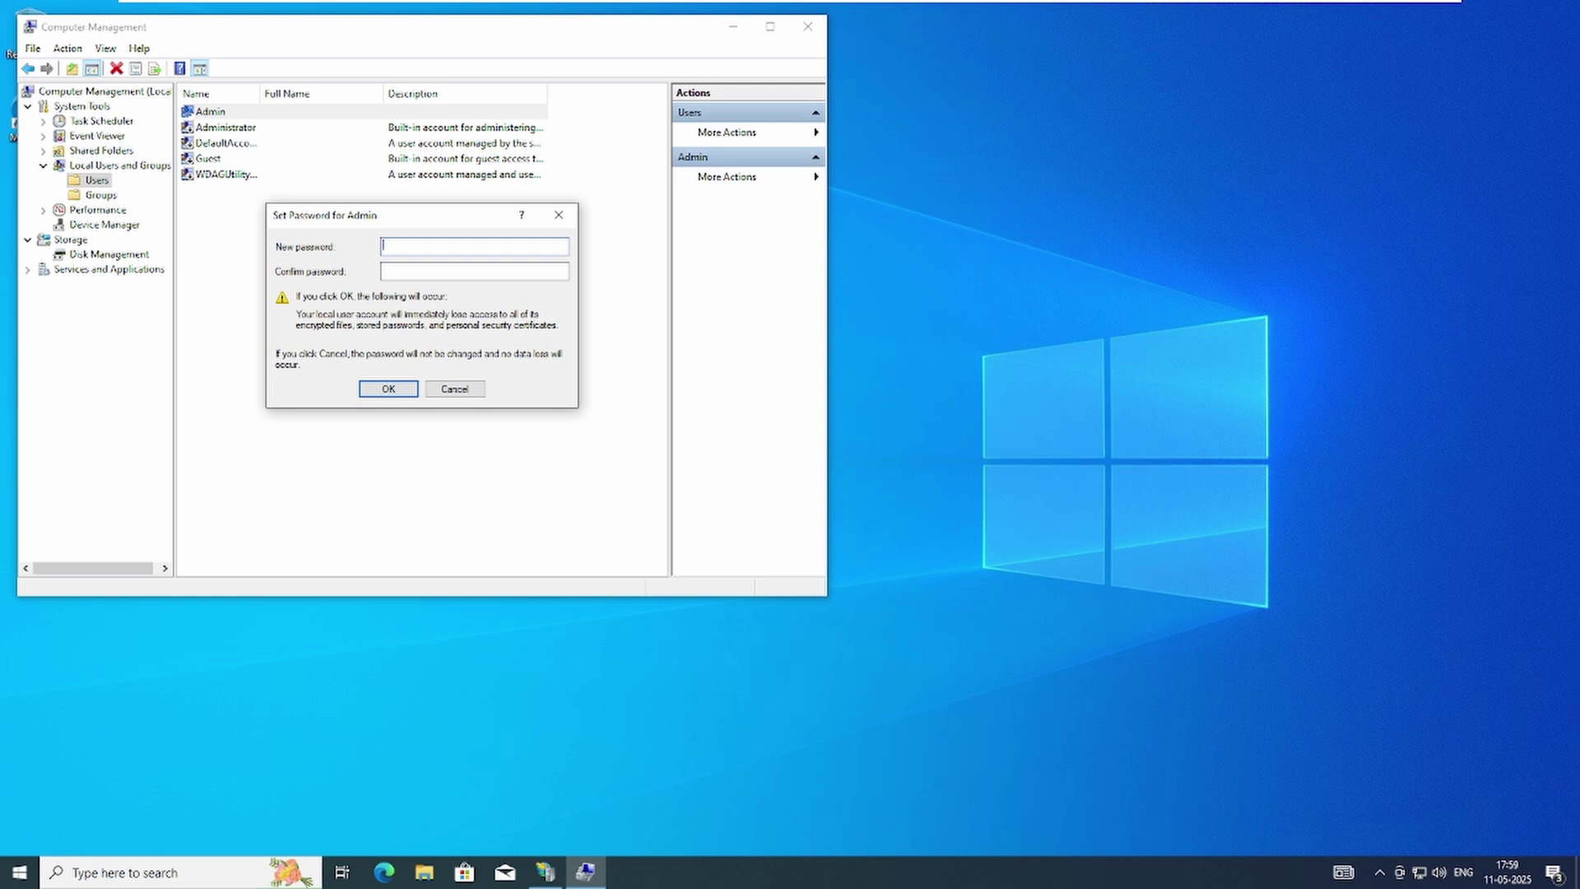
type("•••••••••")
key("Tab")
type("•••••••••")
left_click(387, 389)
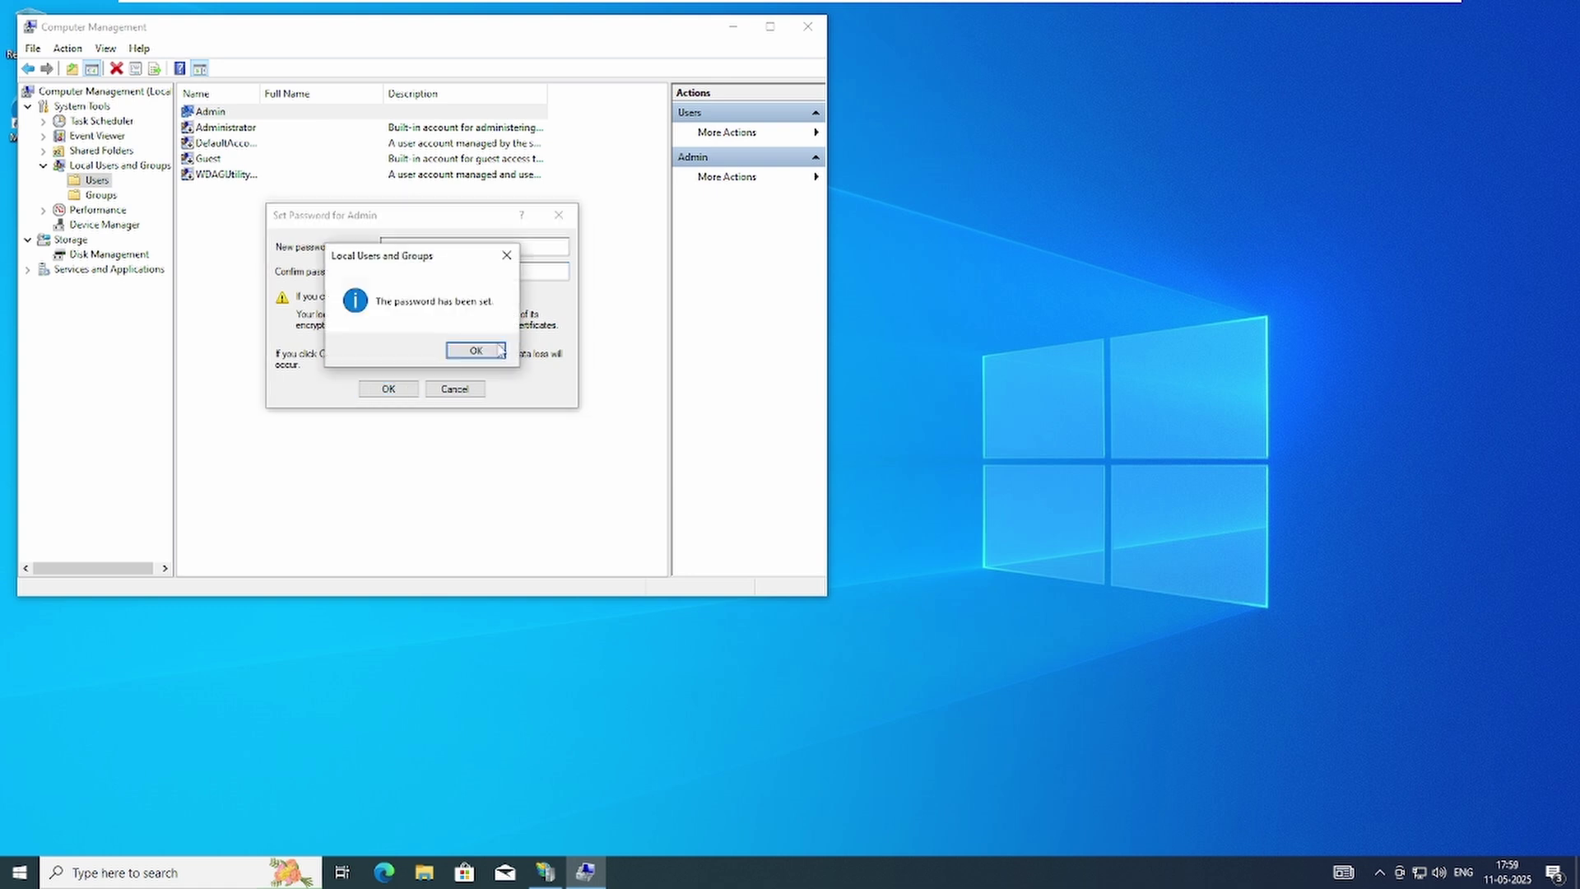
left_click(475, 352)
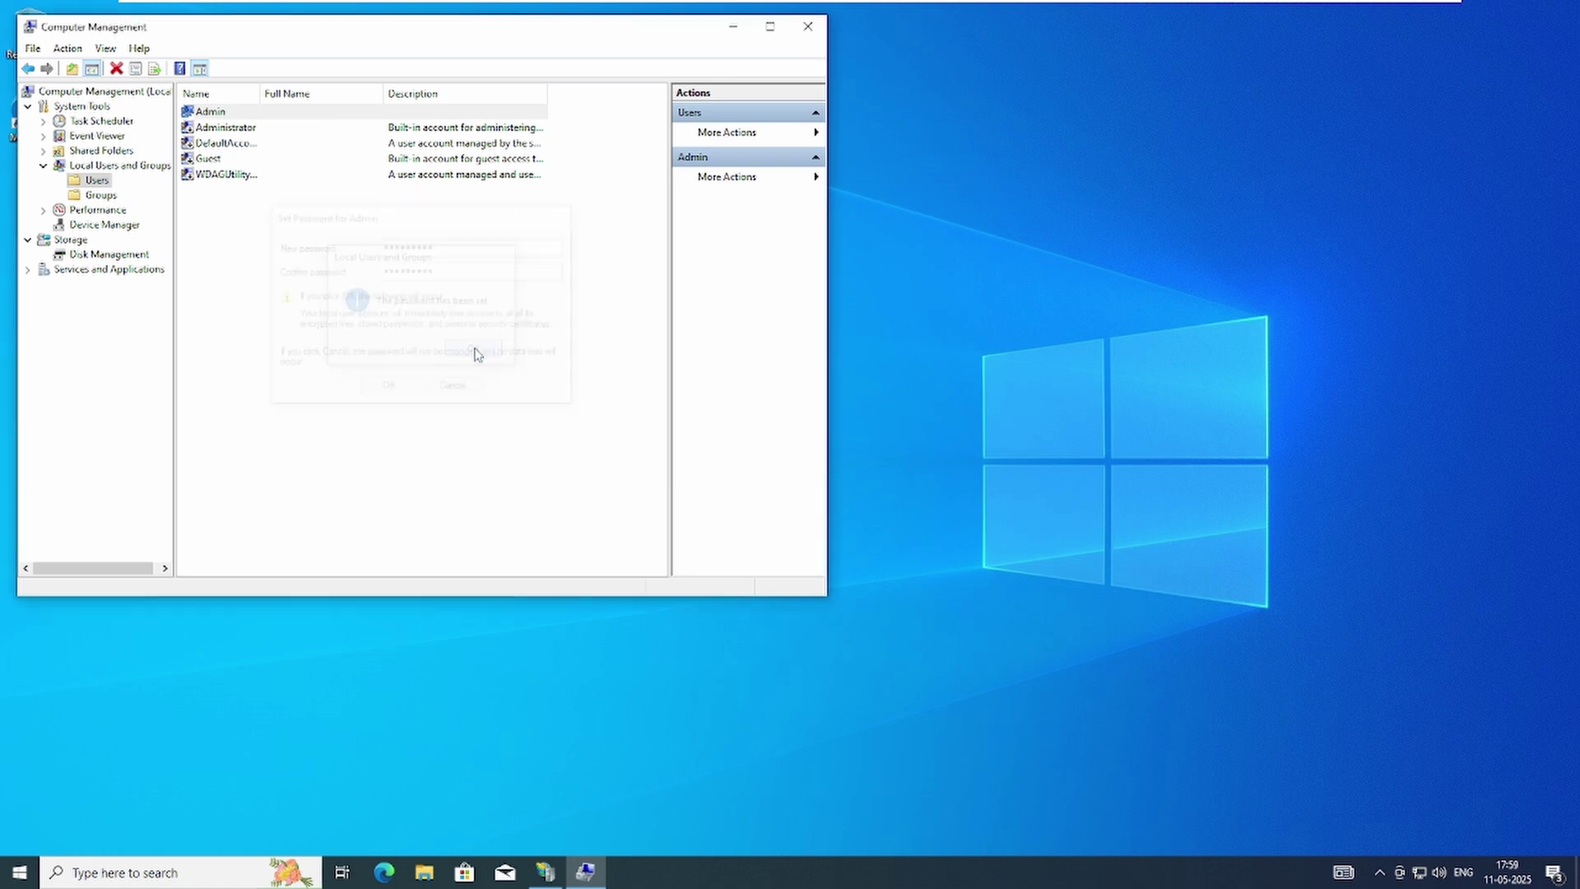
left_click(807, 27)
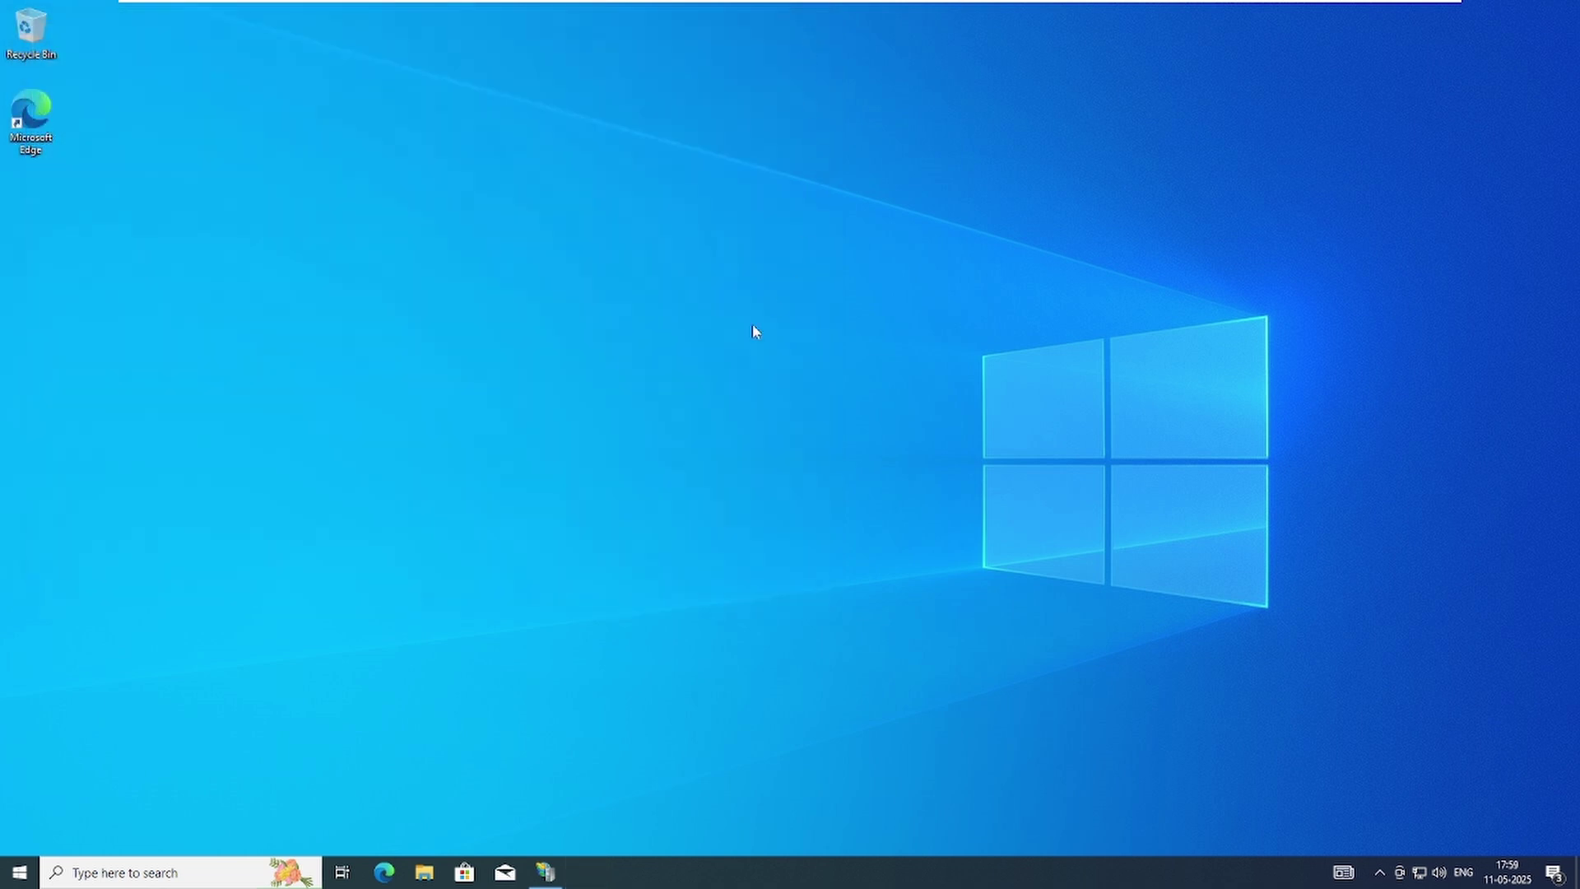
left_click(545, 870)
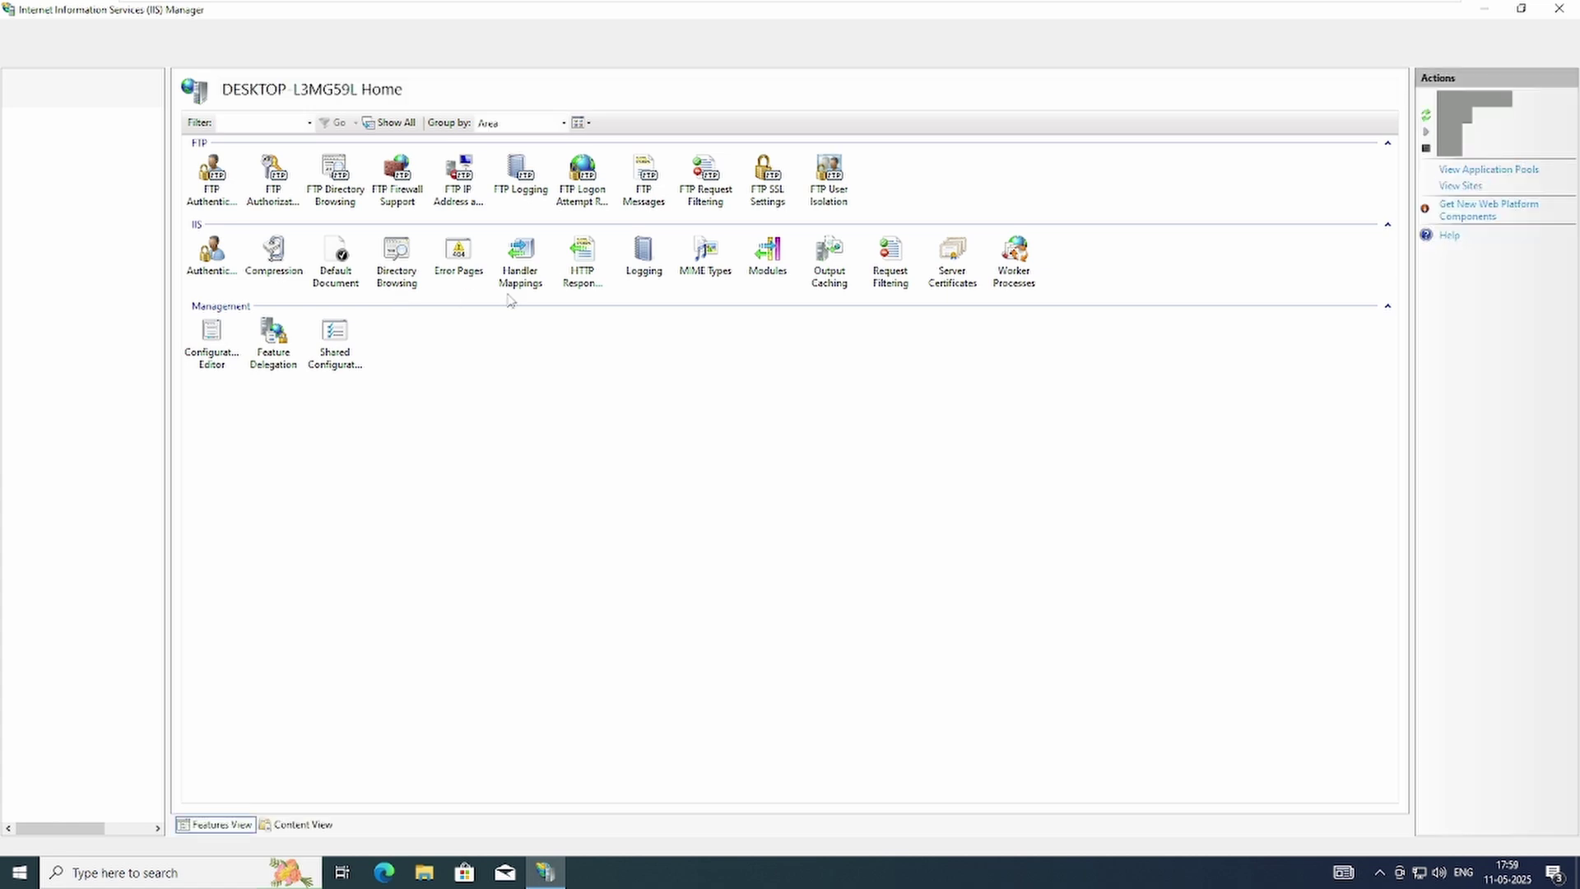
left_click(1488, 12)
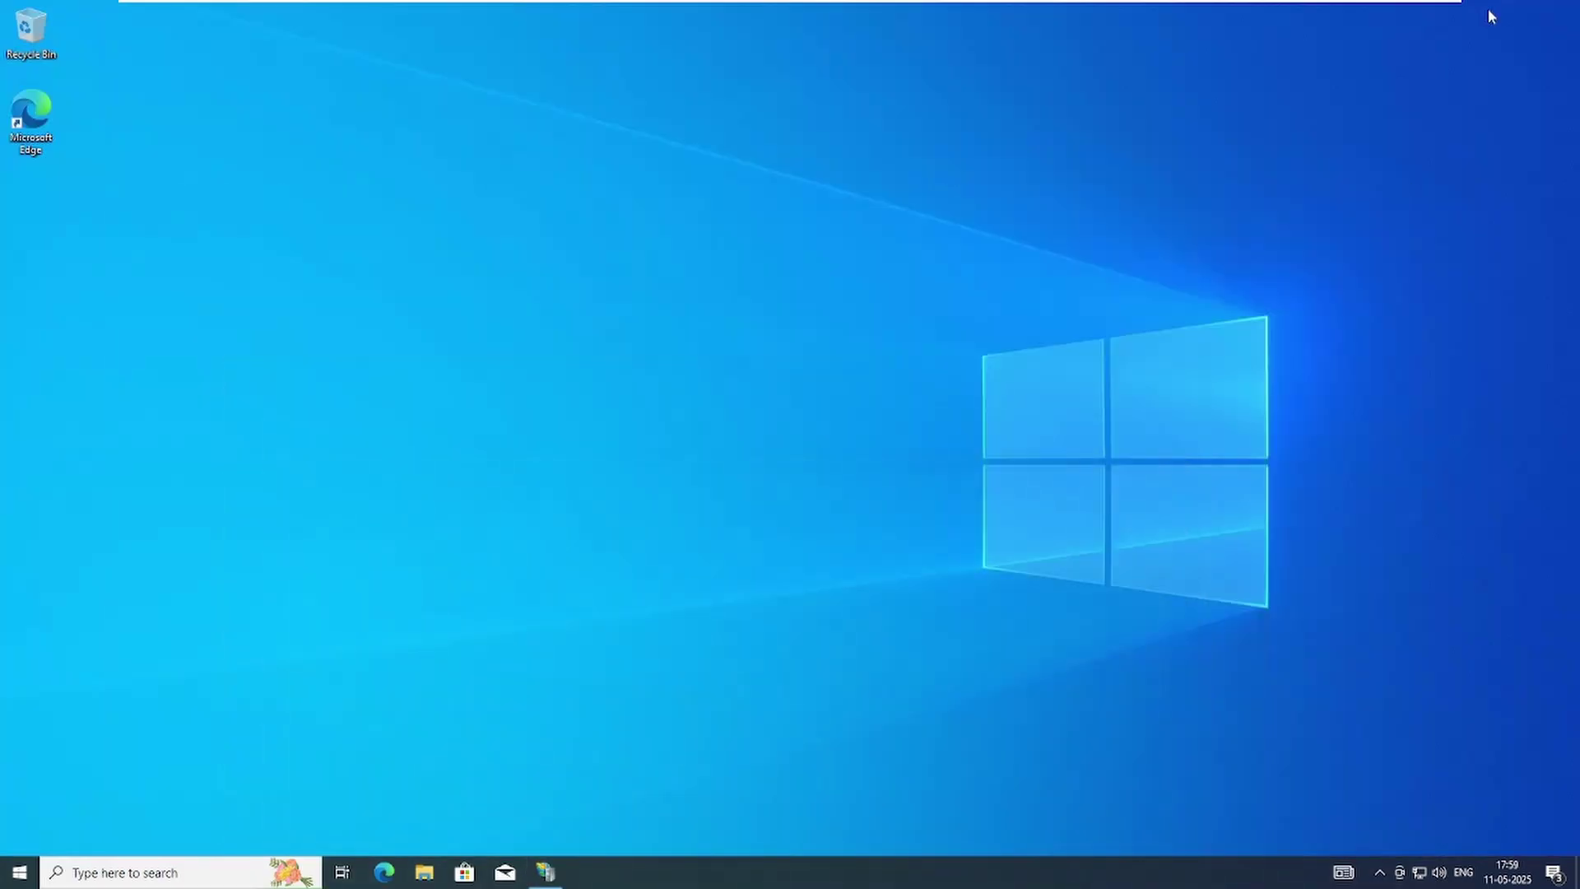
Create a desktop folder named "FTP Server" and move it directly below the Microsoft Edge shortcut
right_click(133, 220)
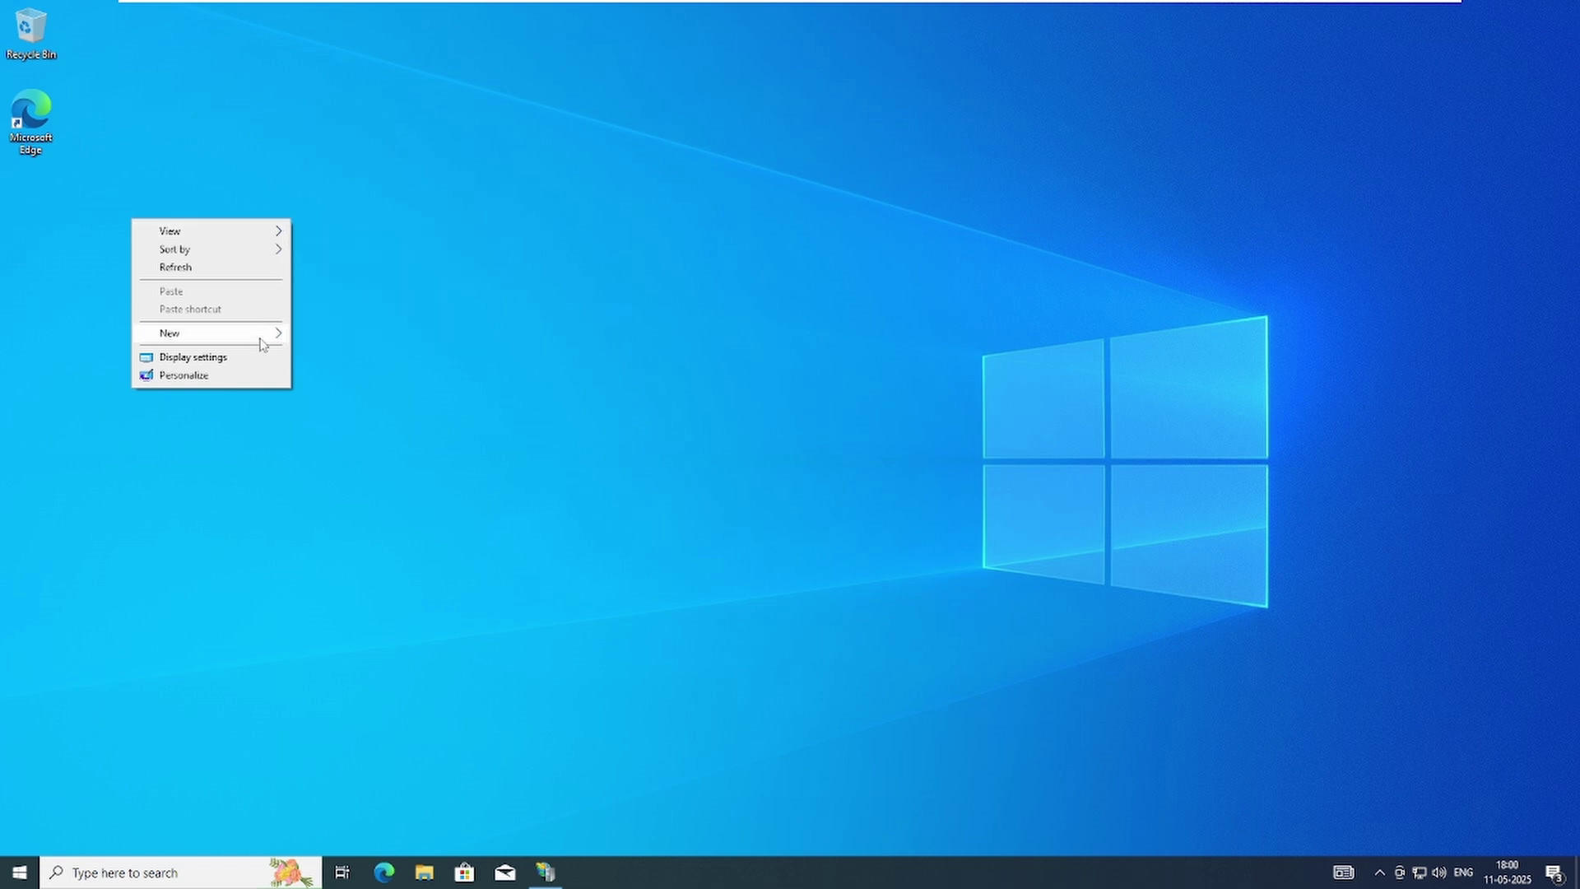
mouse_move(264, 345)
left_click(320, 341)
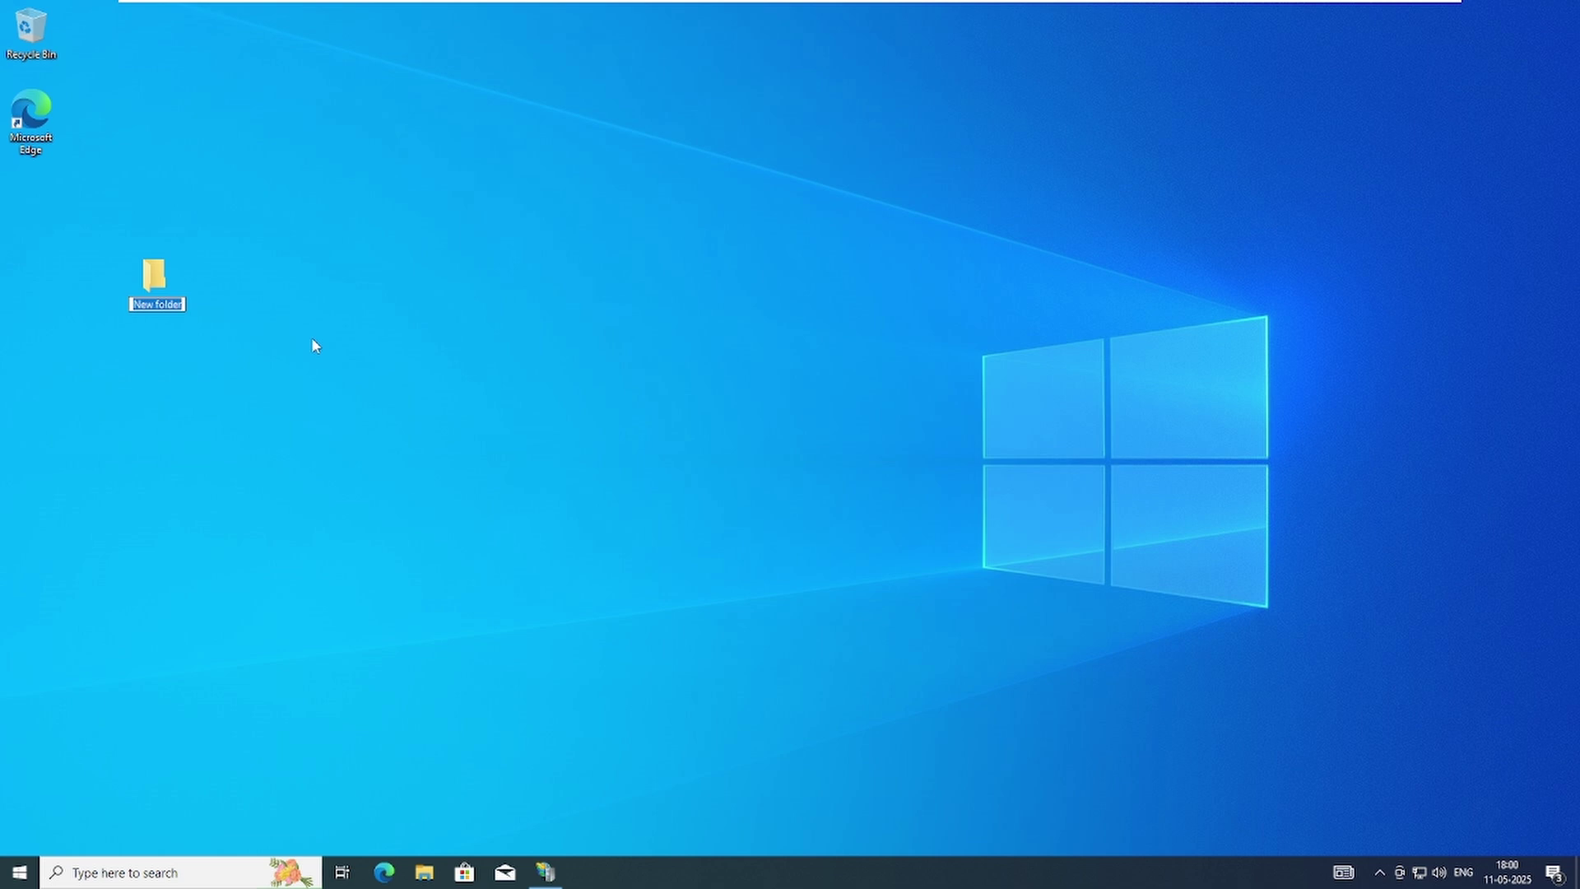
type("FTP Server")
key("Return")
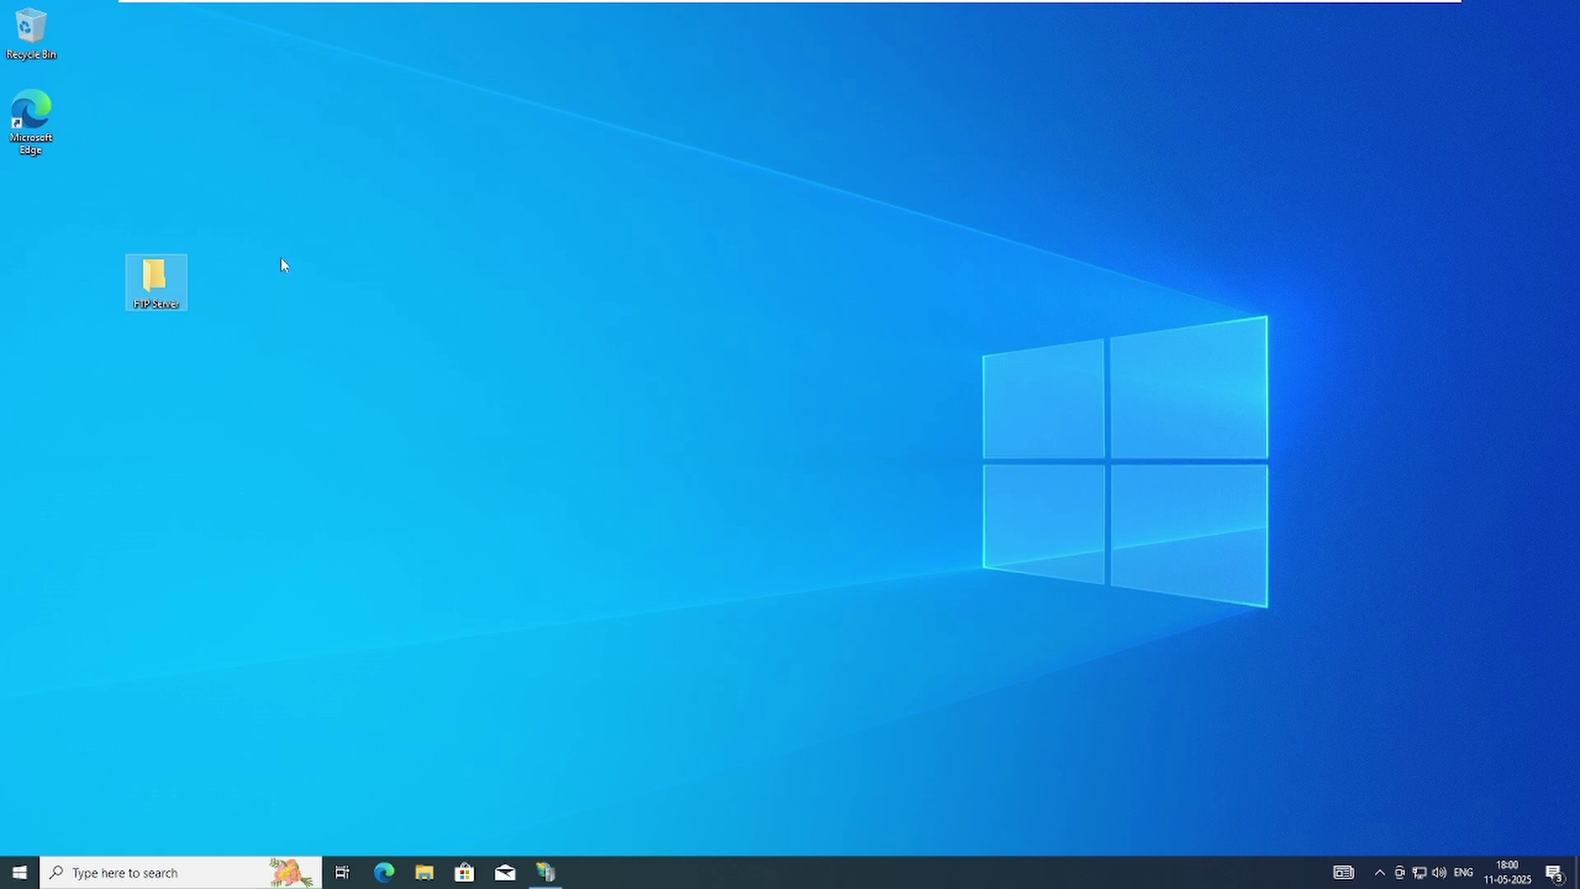
left_click_drag(148, 284, 39, 228)
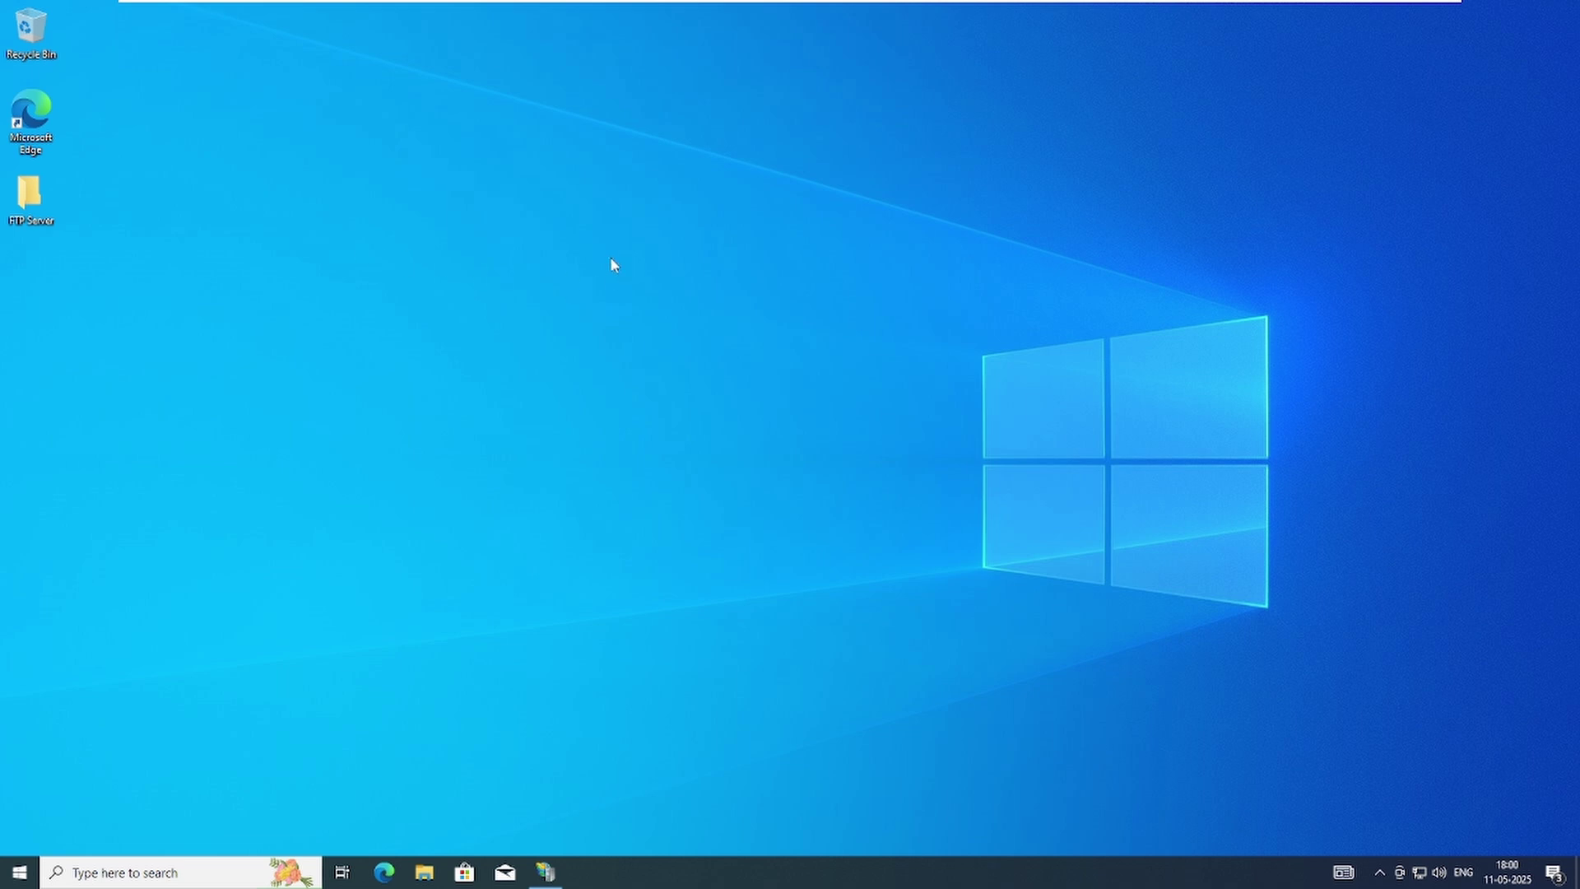
Create a text document named "icnt gyan" inside the FTP Server folder, then close the folder window
key("Return")
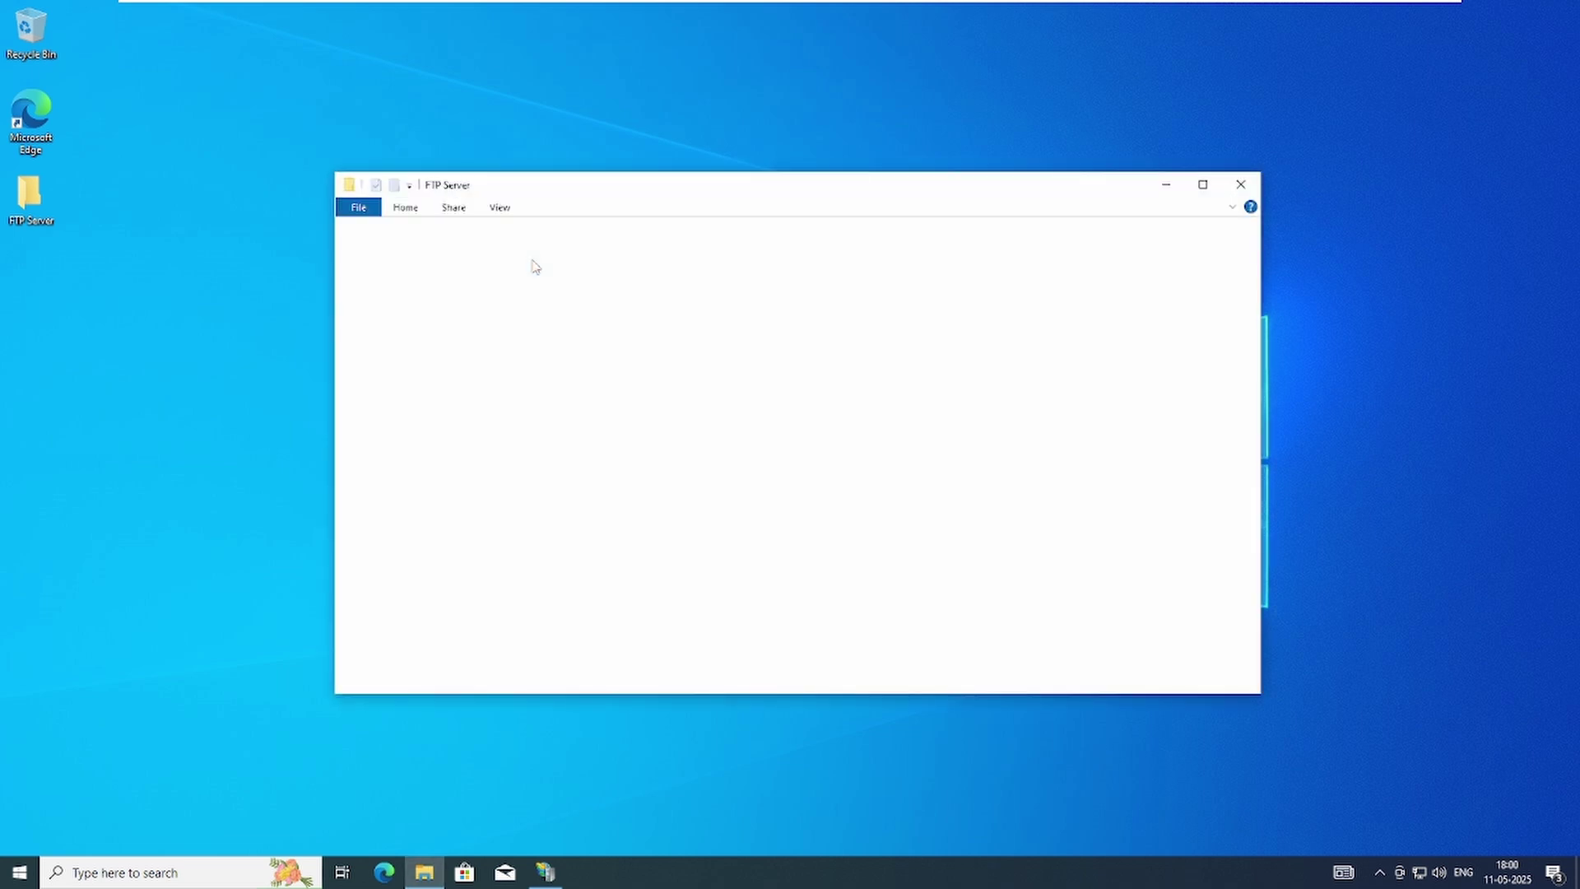
right_click(631, 365)
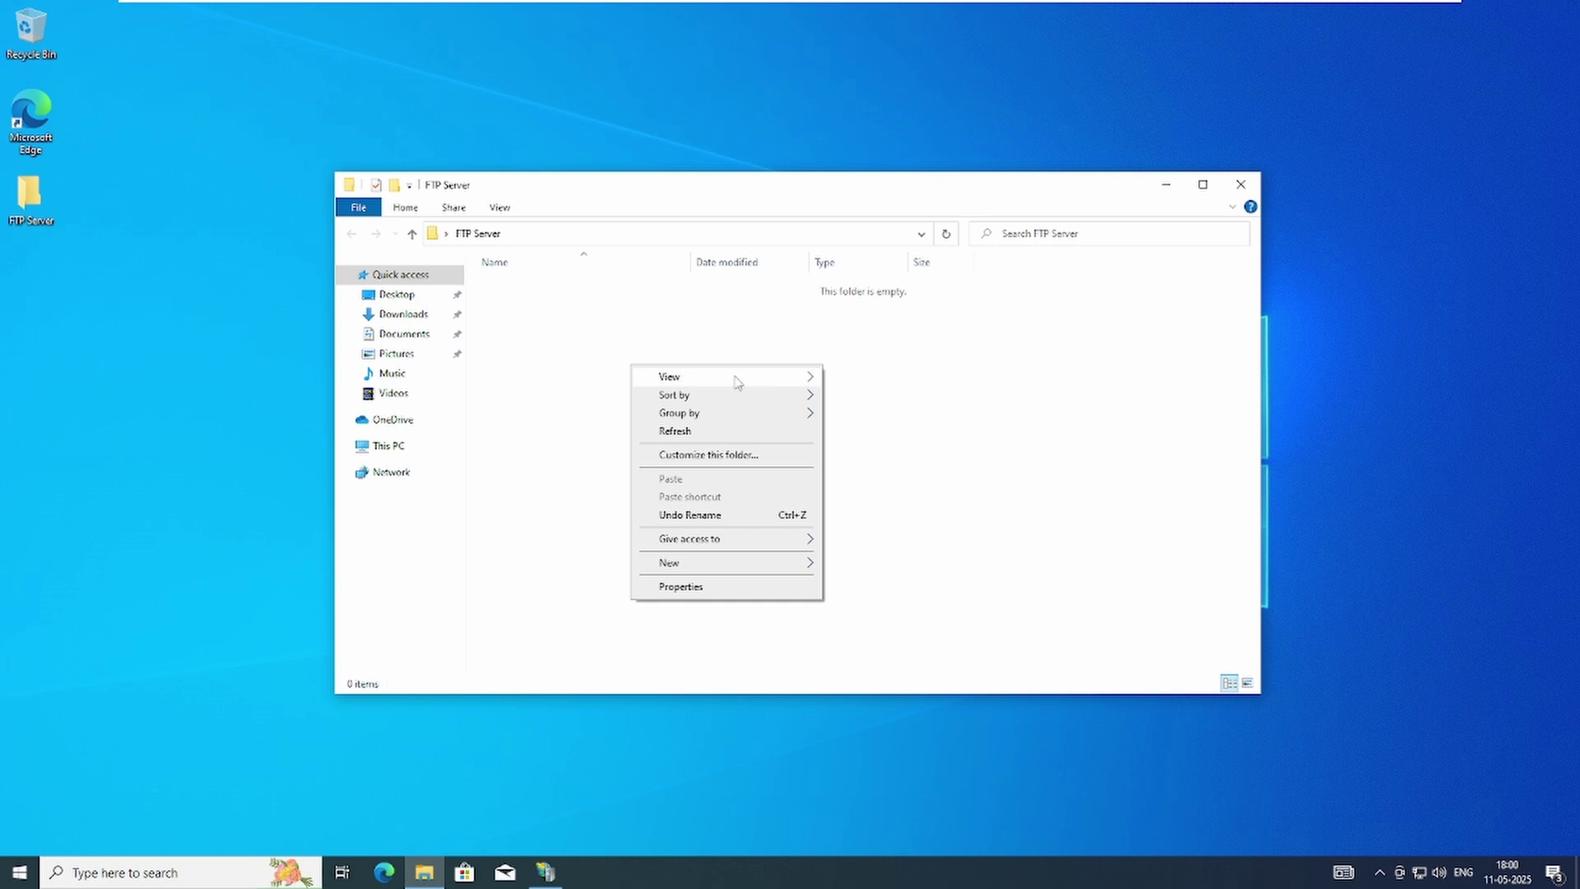
mouse_move(736, 380)
mouse_move(772, 419)
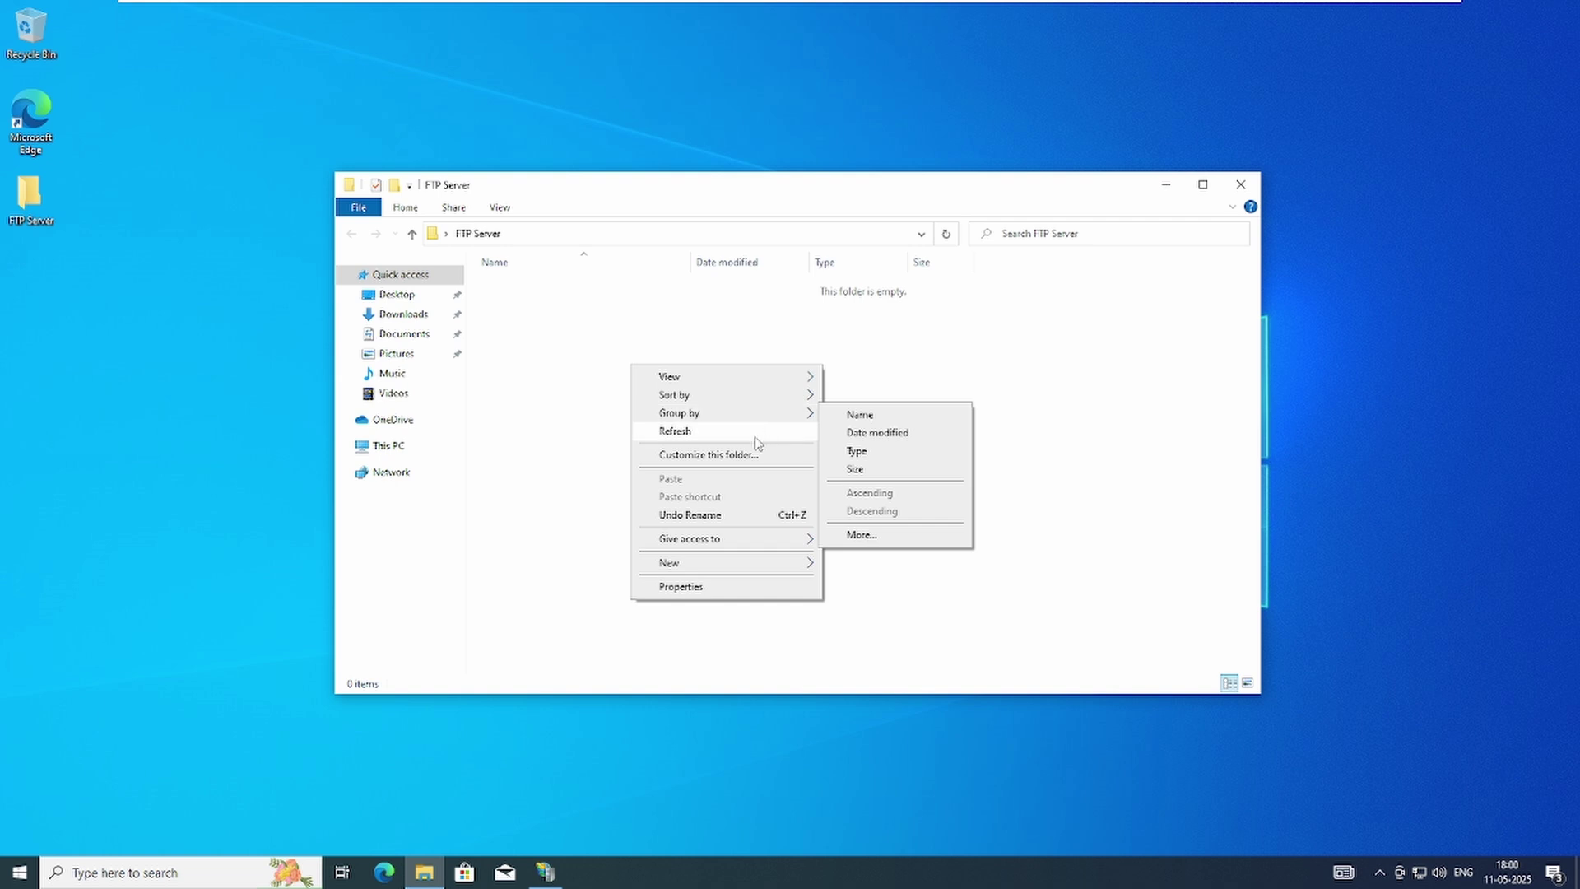
mouse_move(804, 562)
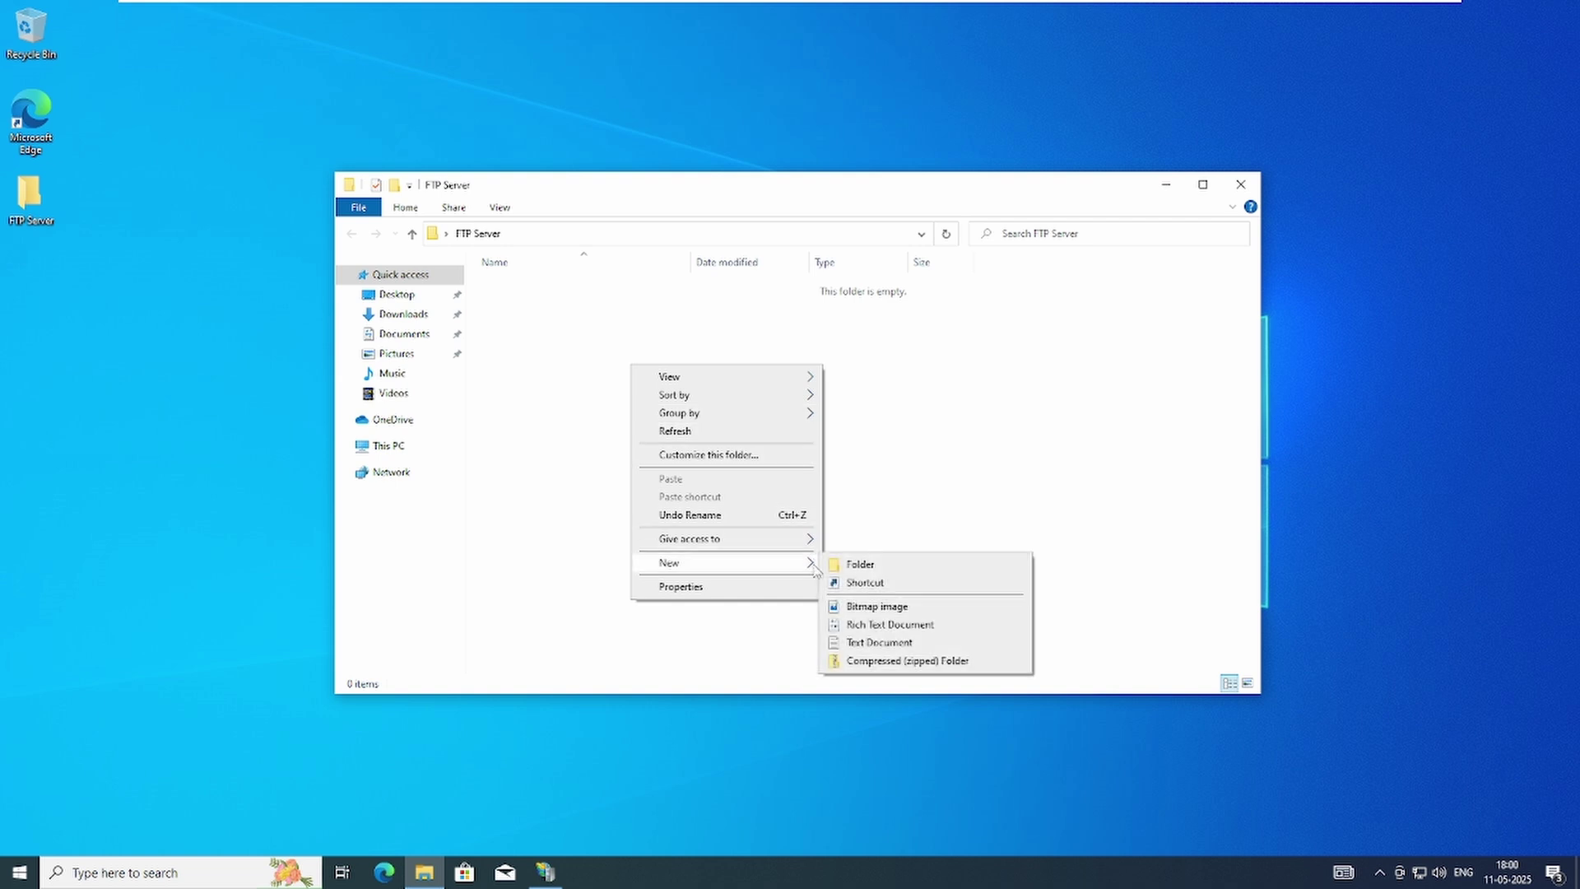
left_click(879, 643)
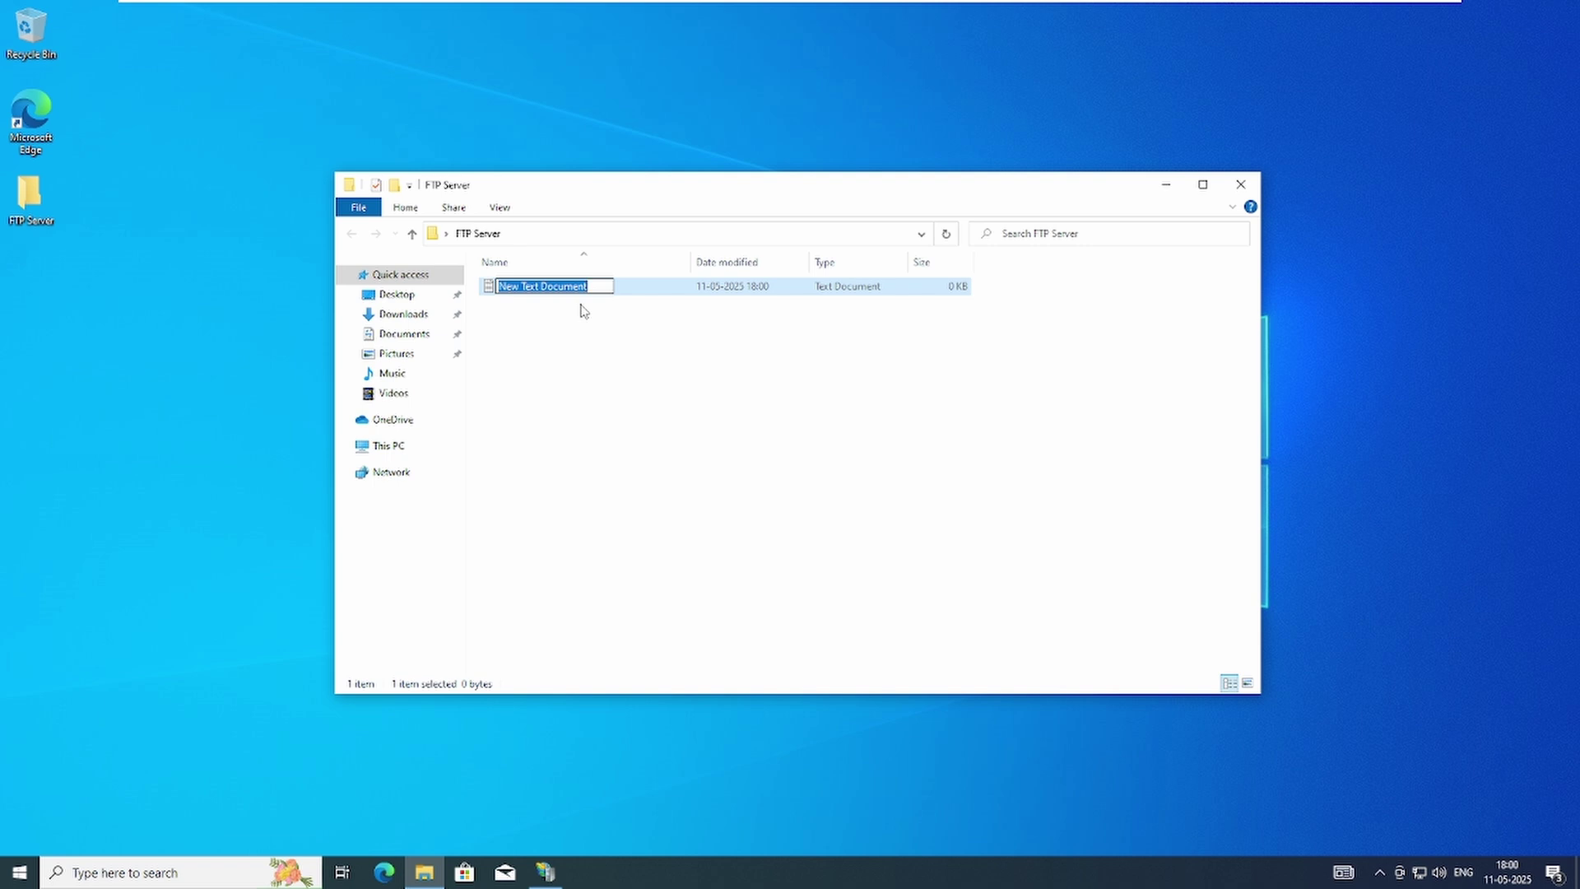
type("icnt")
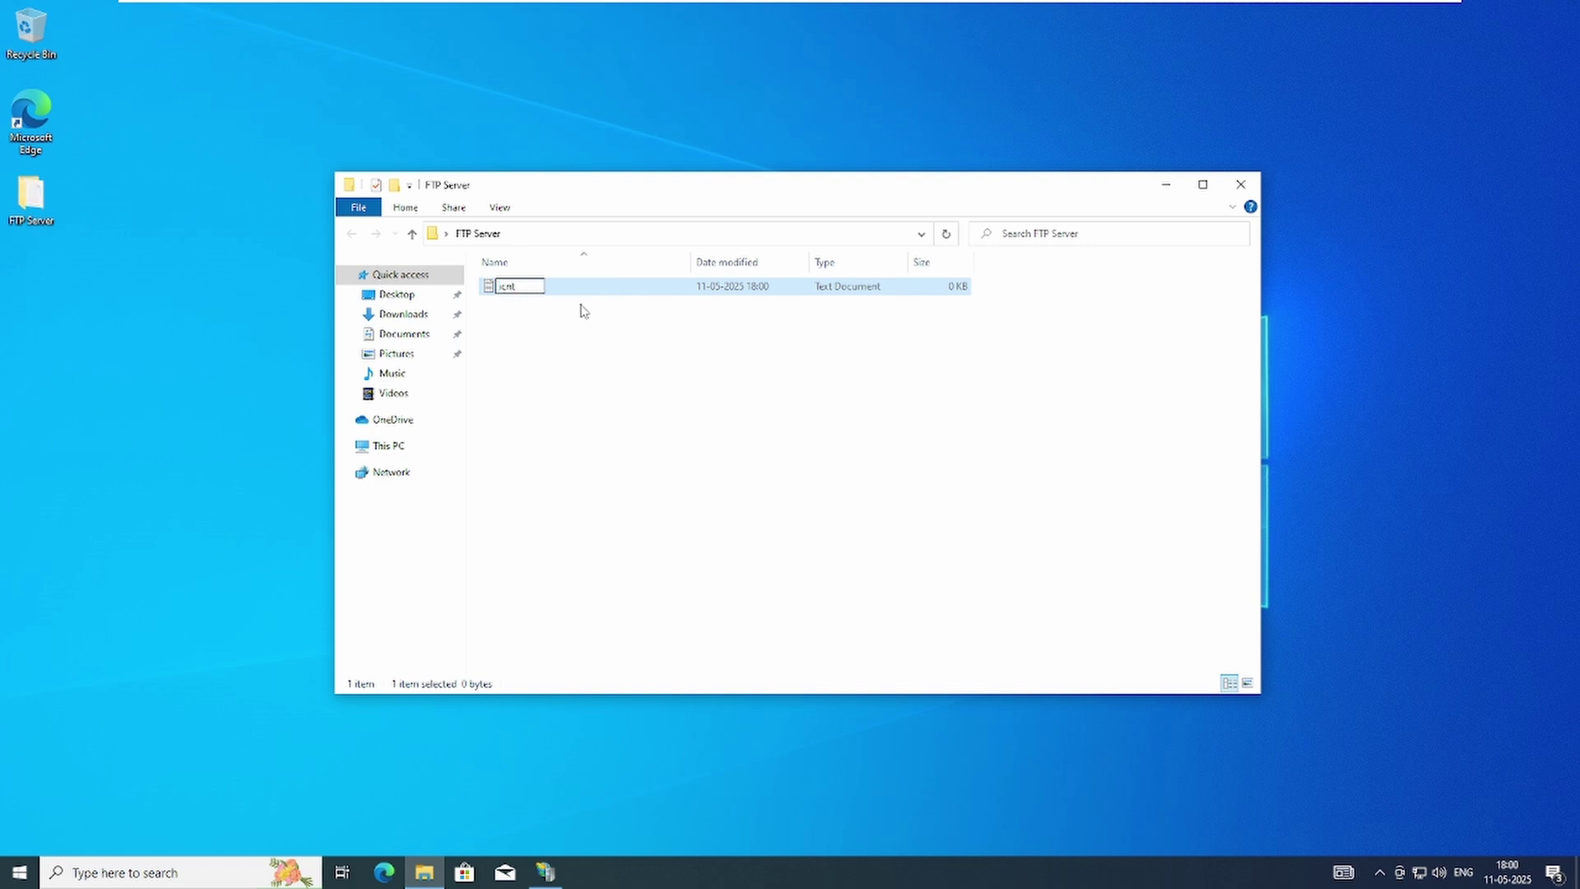
type(" gyan")
key("Return")
left_click(1241, 185)
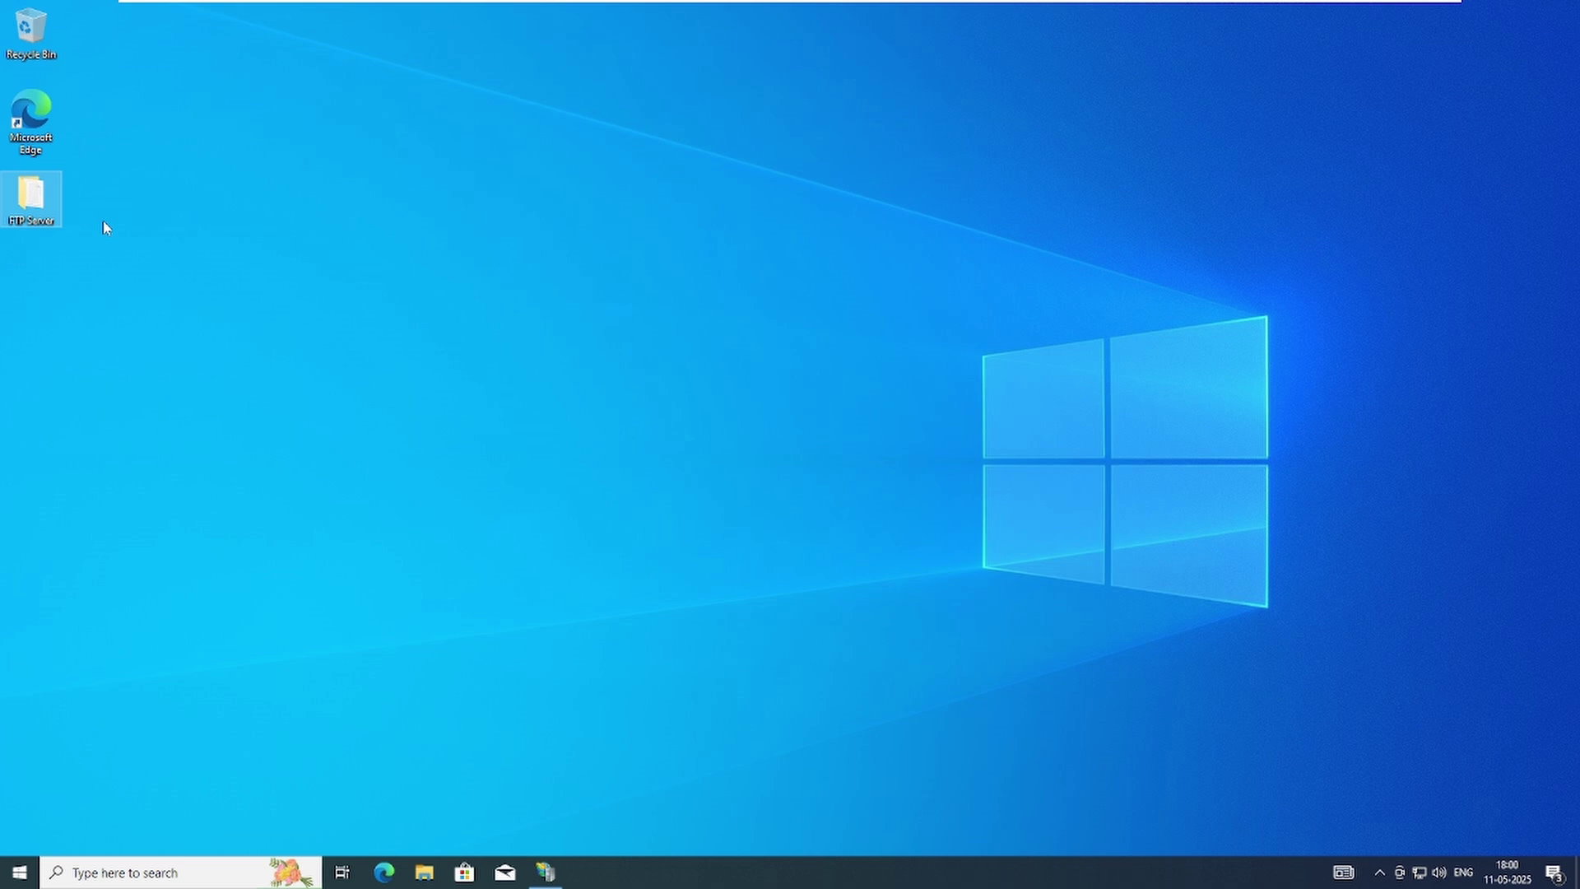
Bring back IIS Manager and start adding an FTP site named "Ftp Server" to the local server
left_click(545, 874)
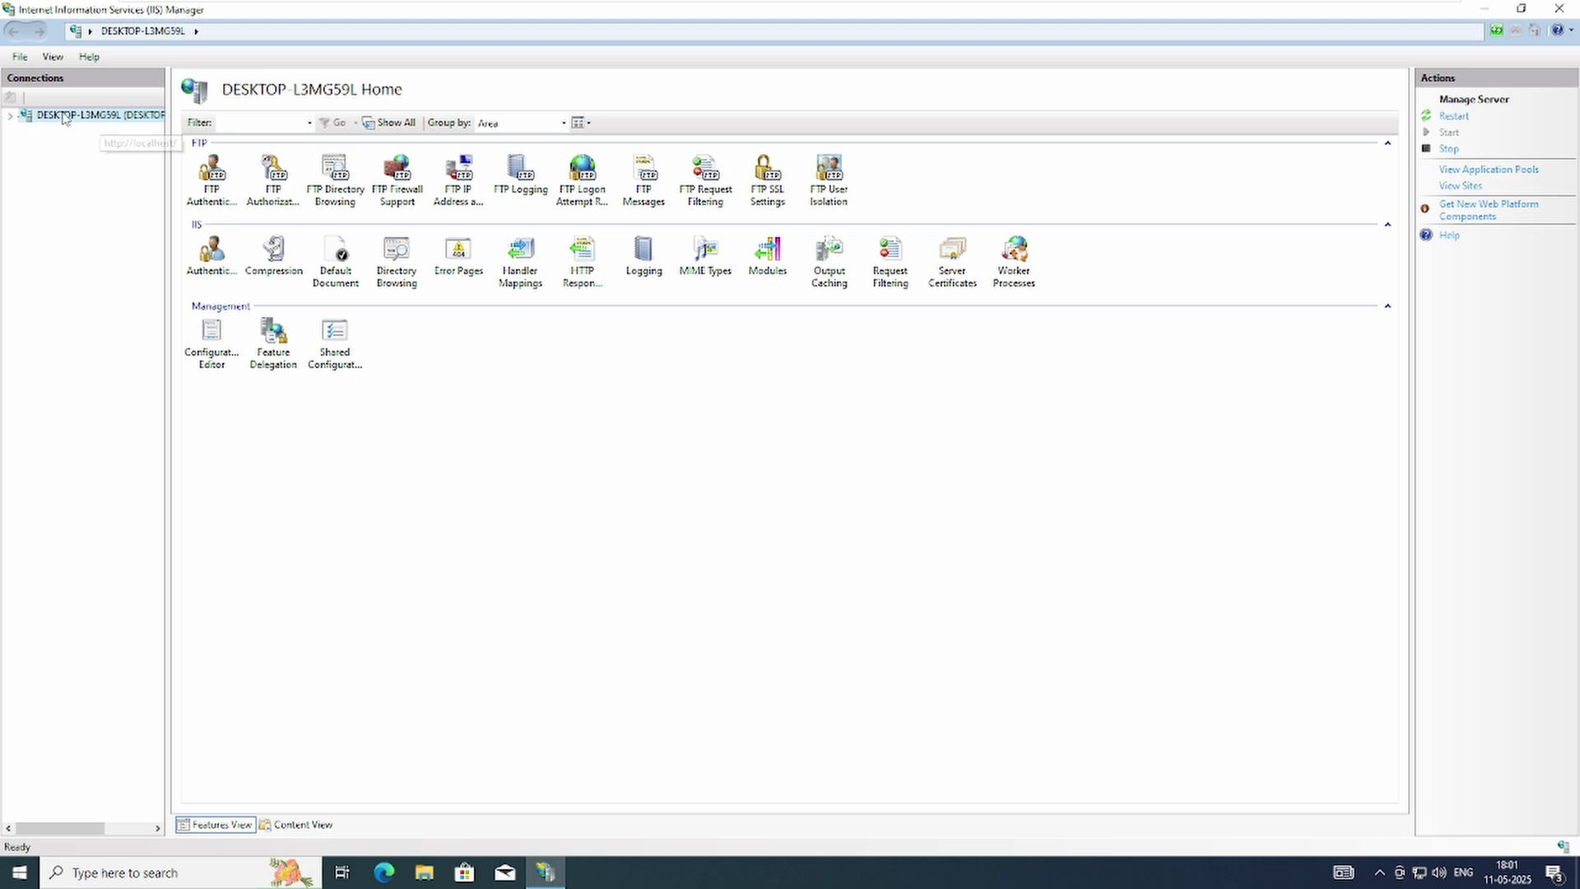
left_click(9, 116)
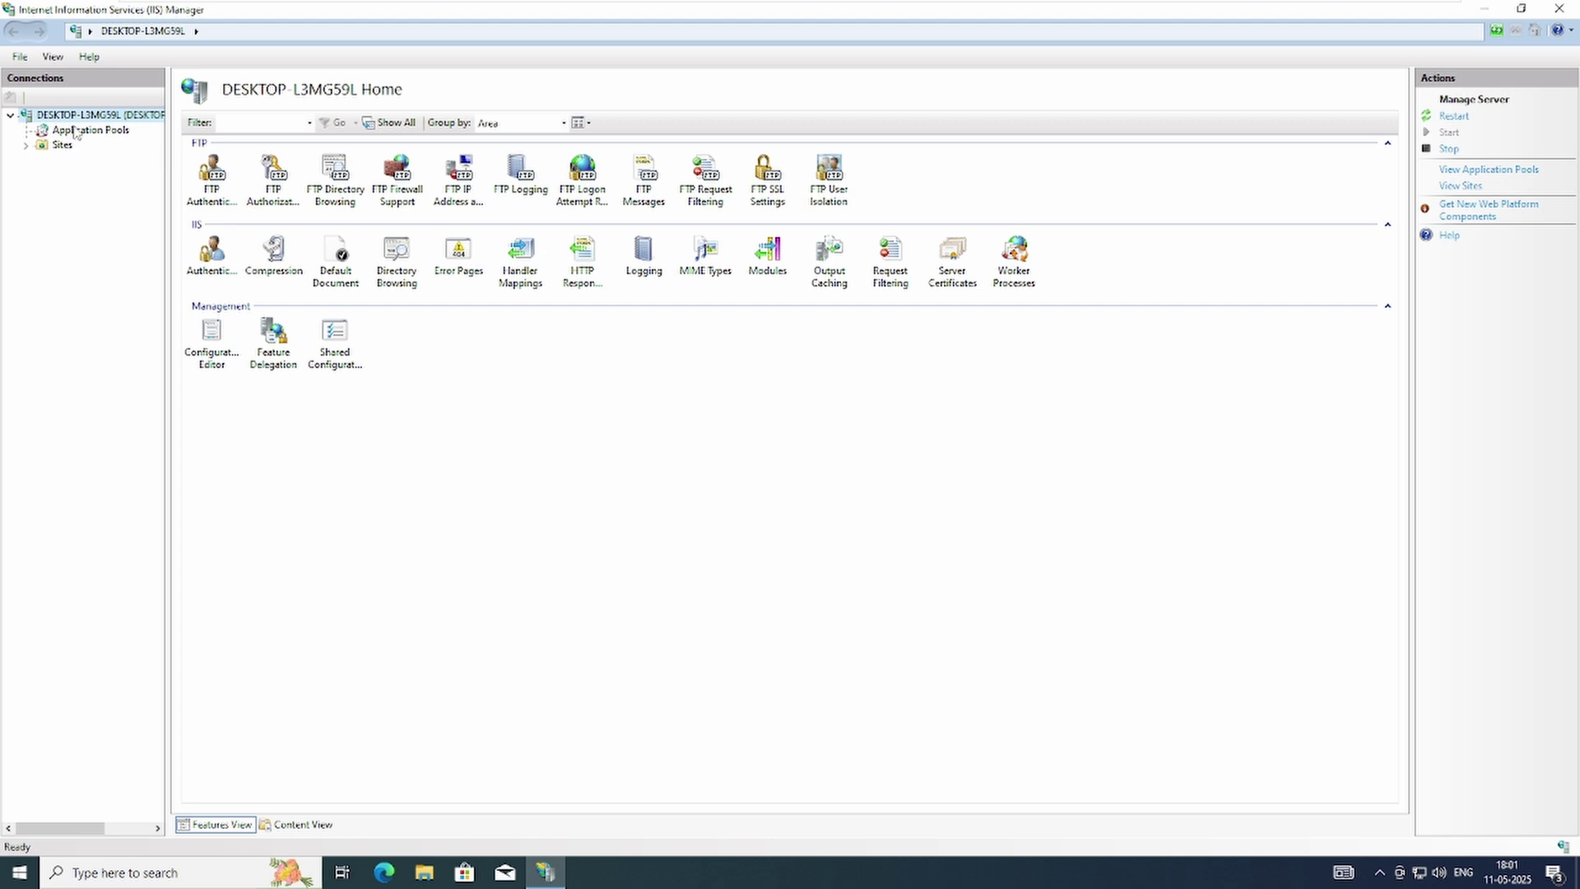
right_click(71, 116)
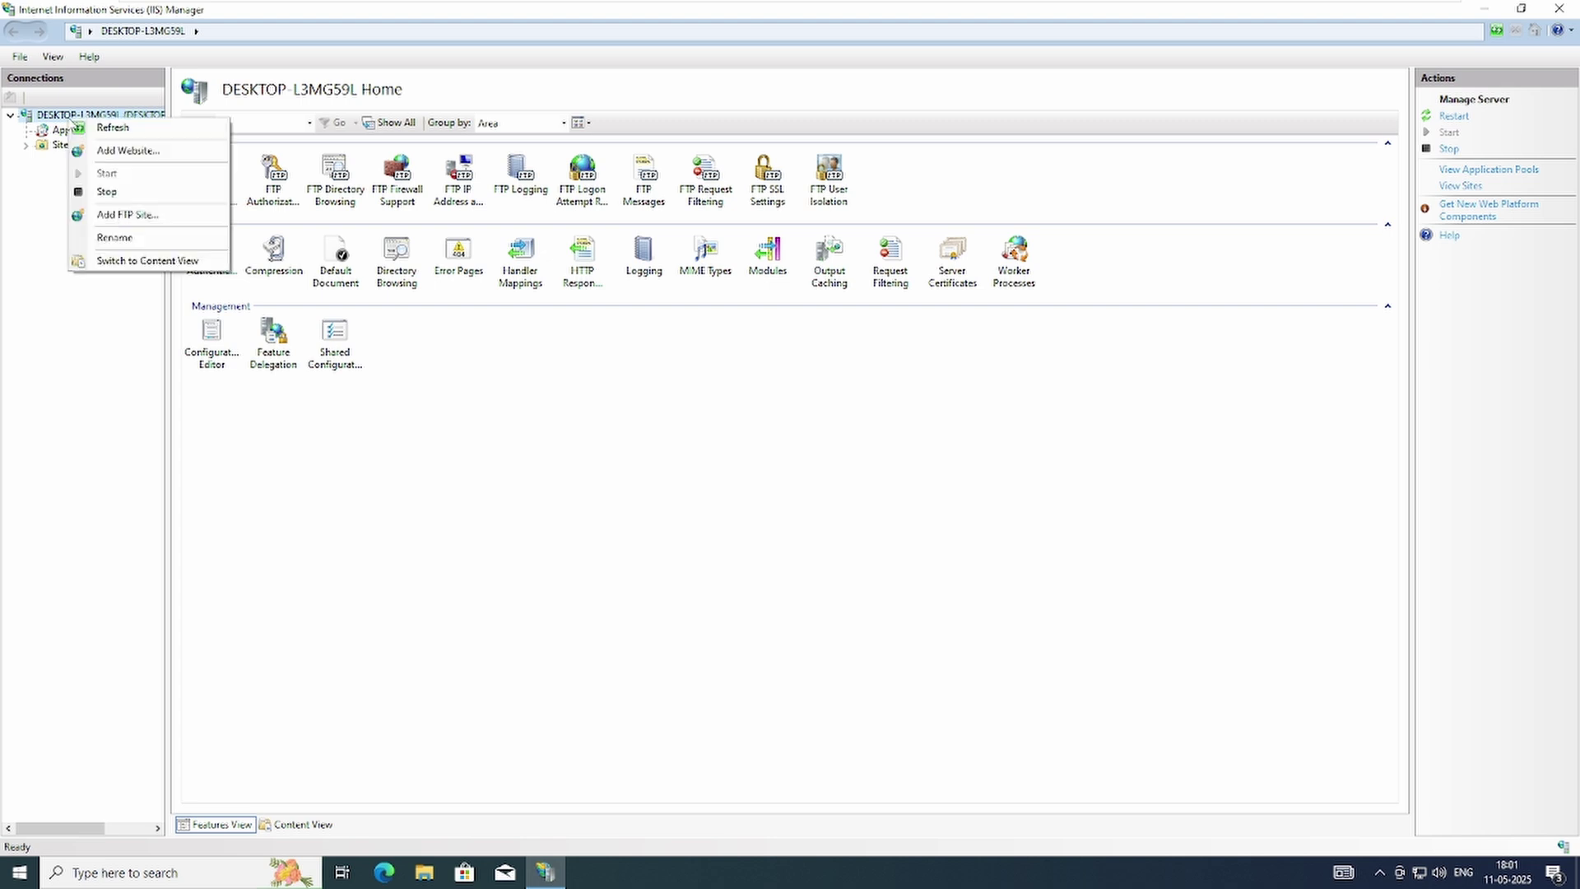
left_click(141, 218)
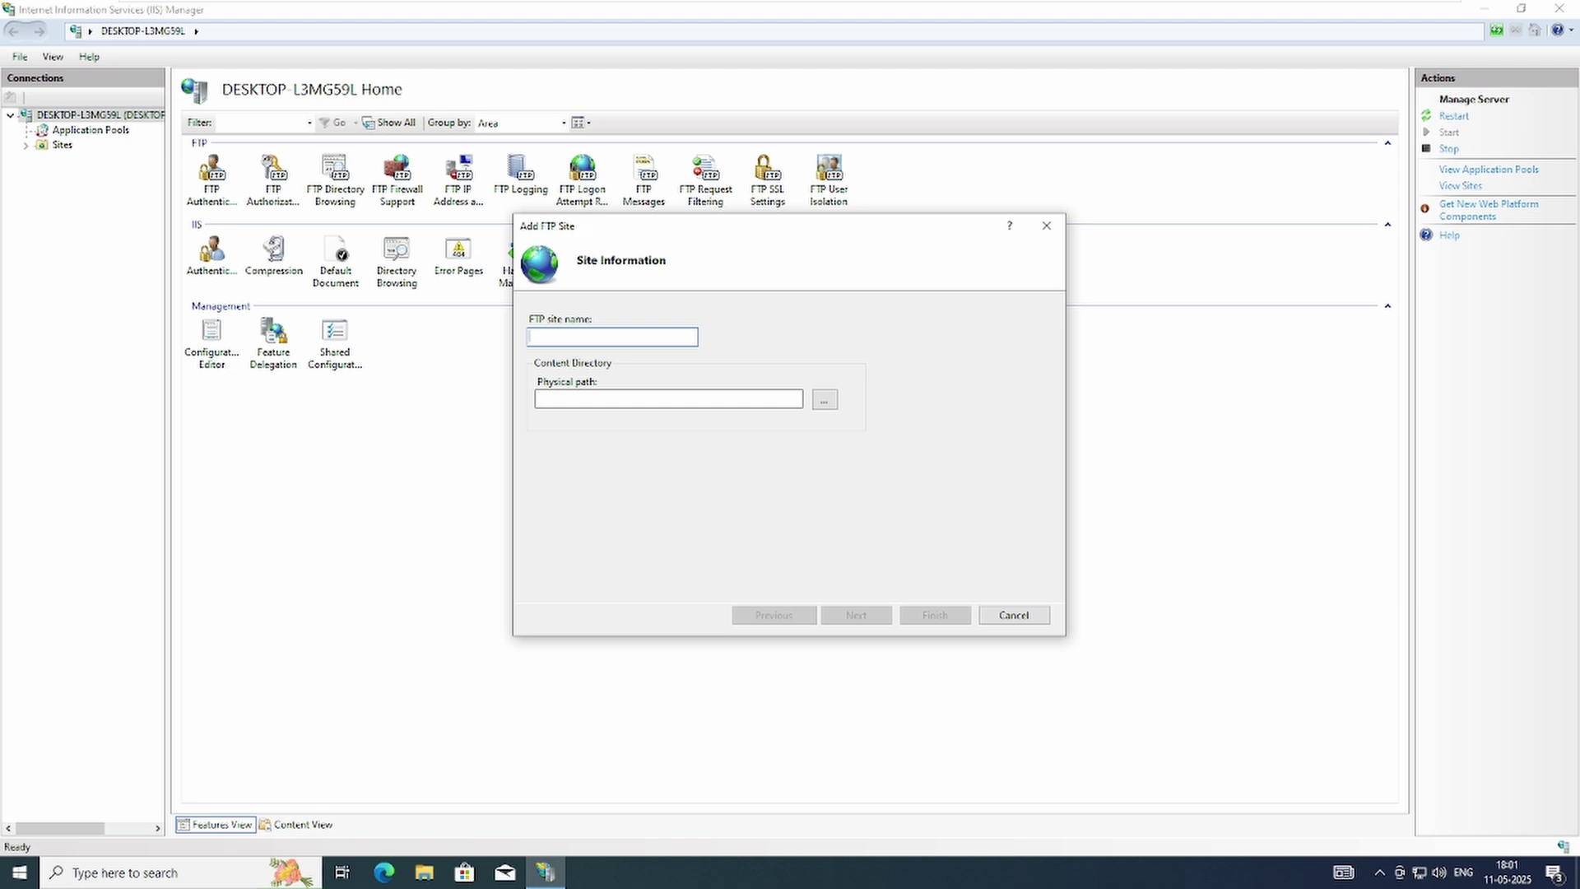
type("Ftp Server")
Set the new site's physical path to the FTP Server folder on the Desktop and continue to the binding settings
left_click(825, 399)
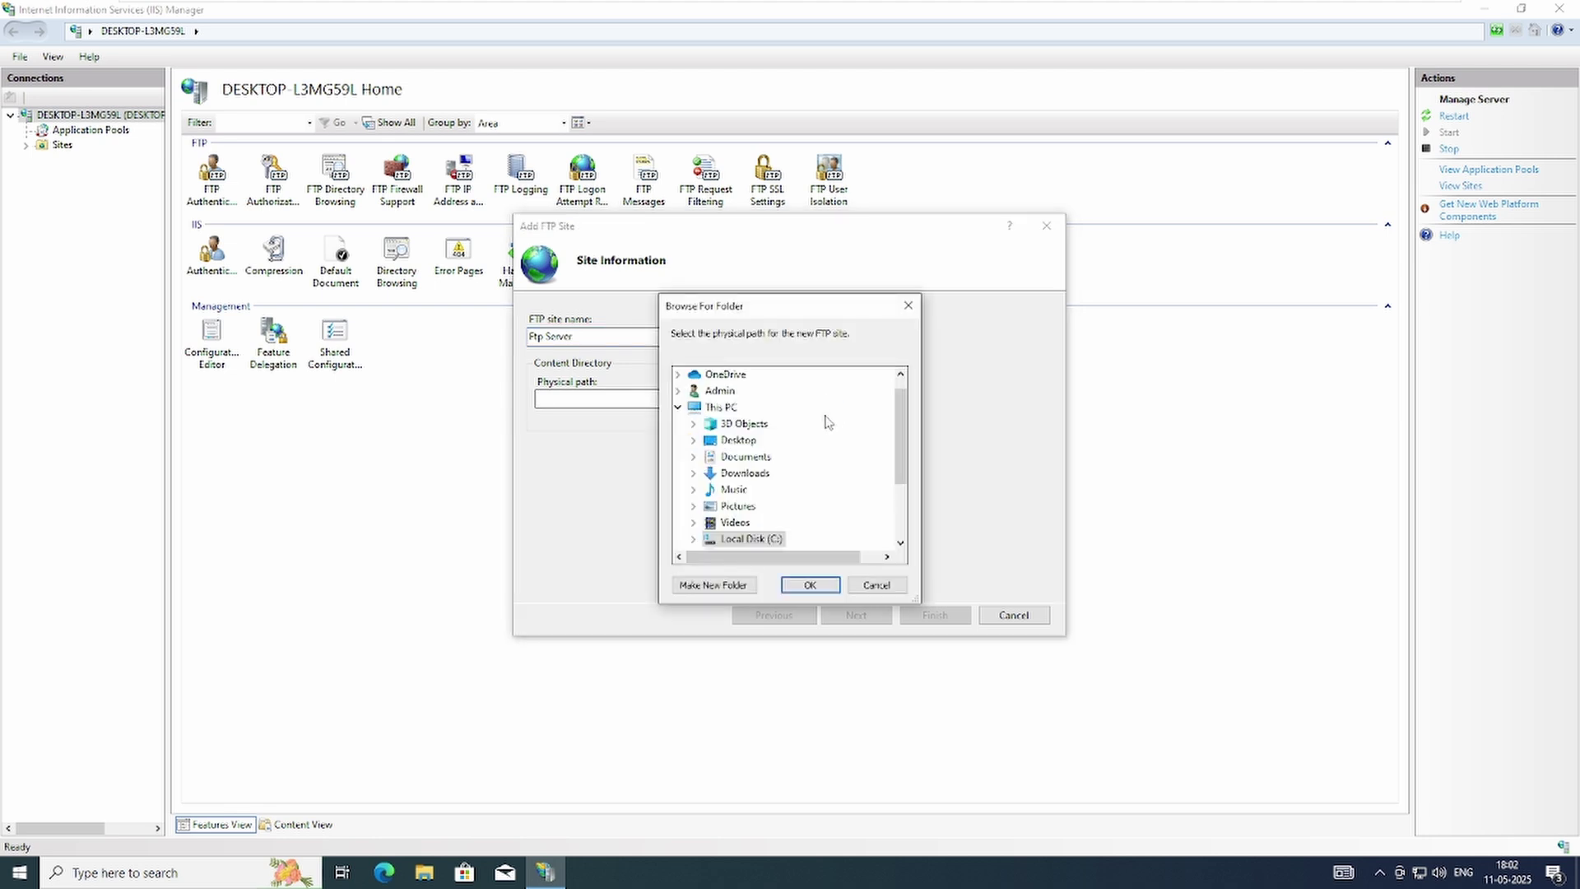
left_click(694, 440)
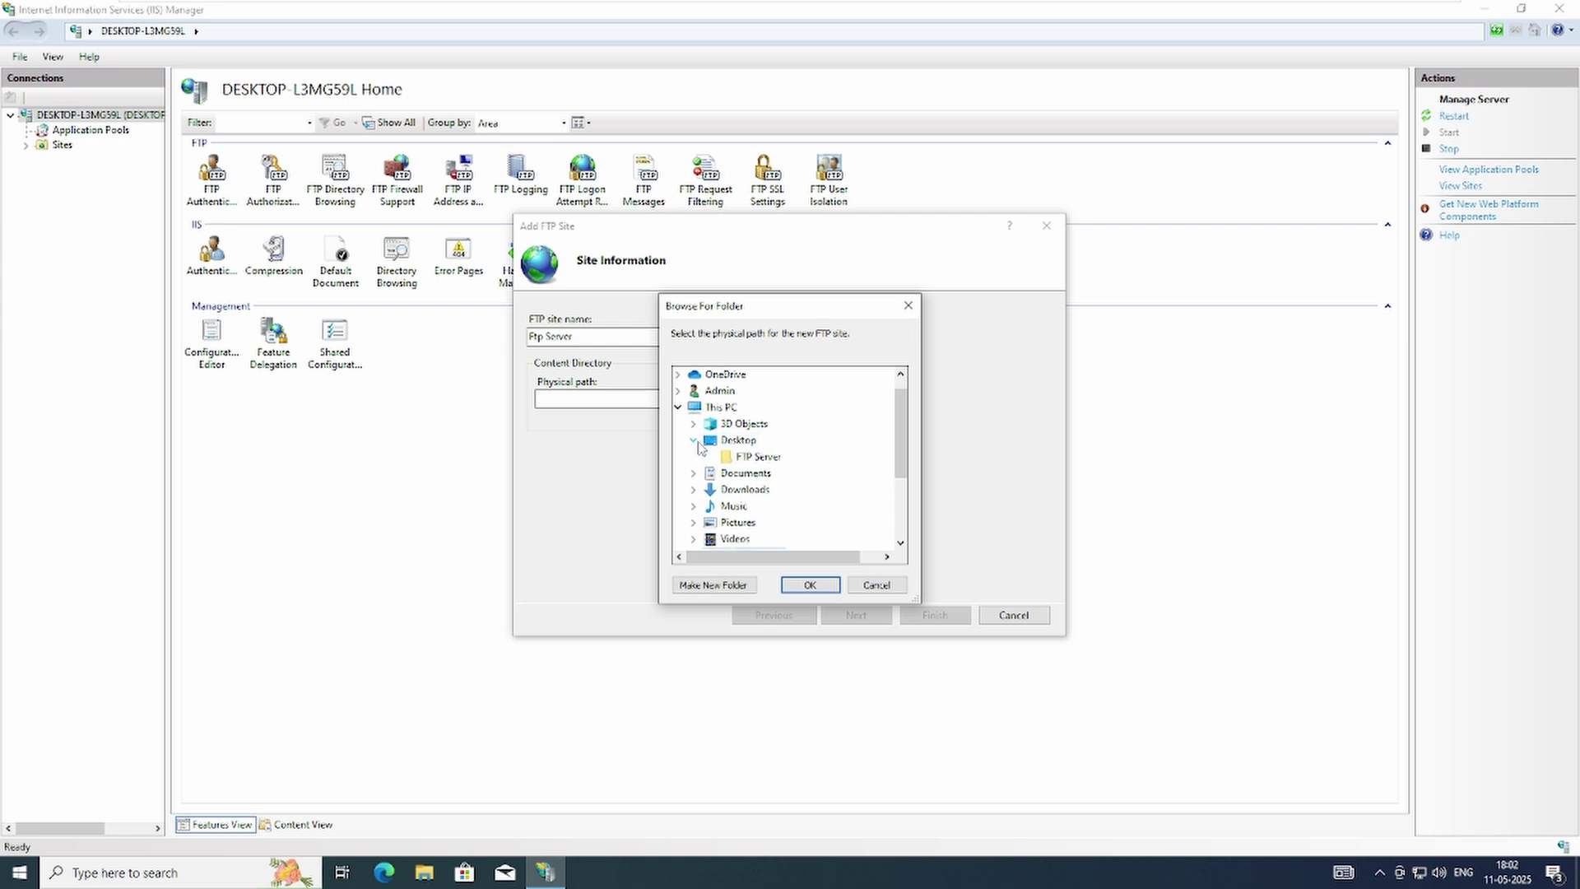
left_click(758, 458)
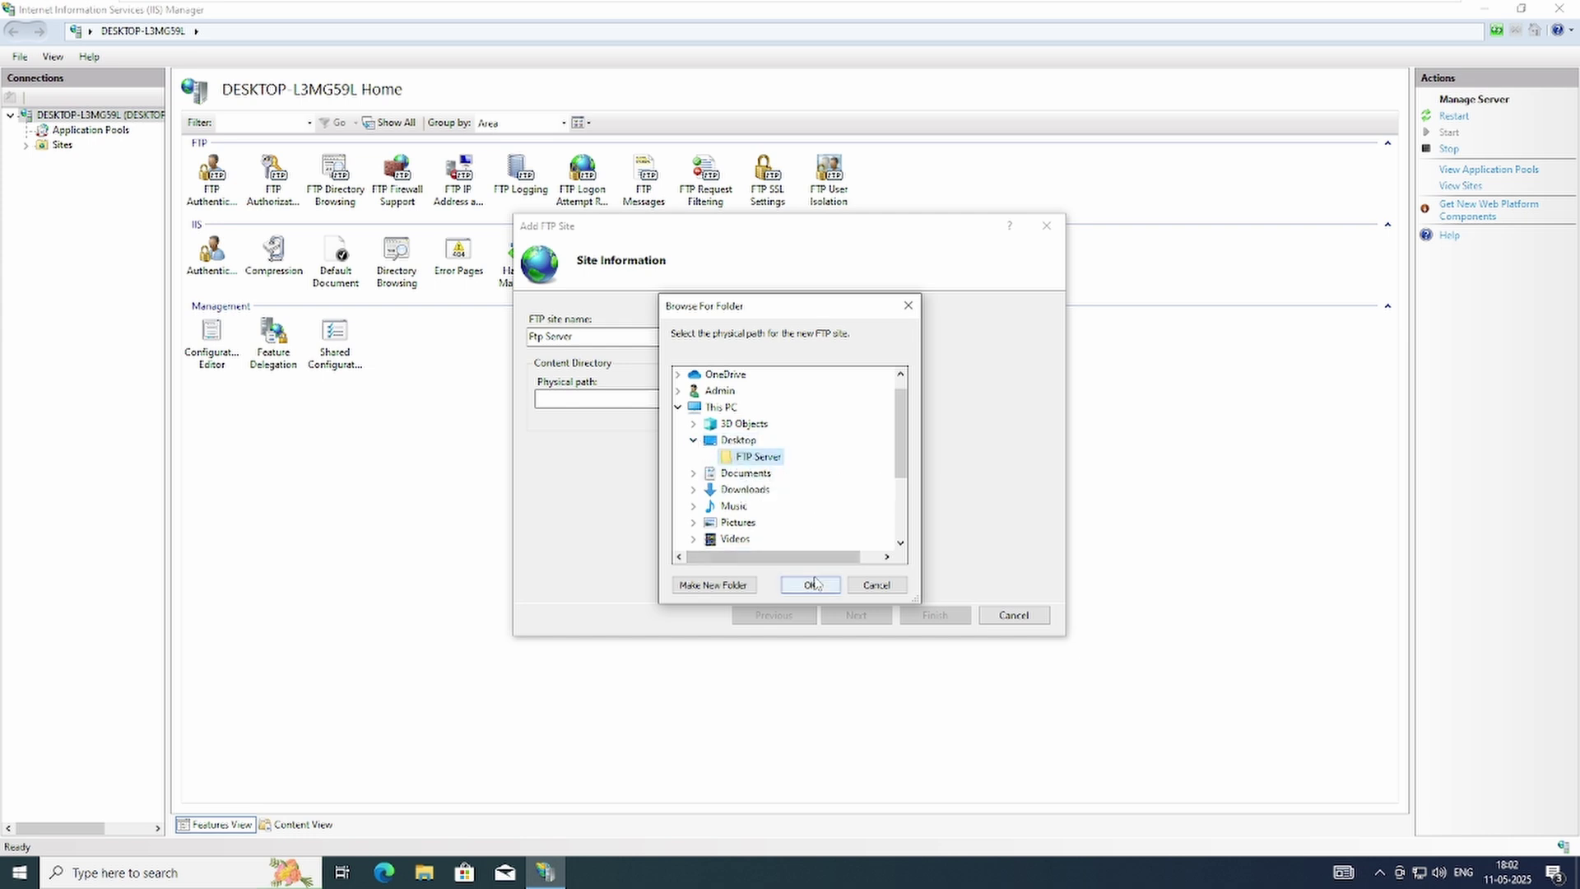
left_click(826, 589)
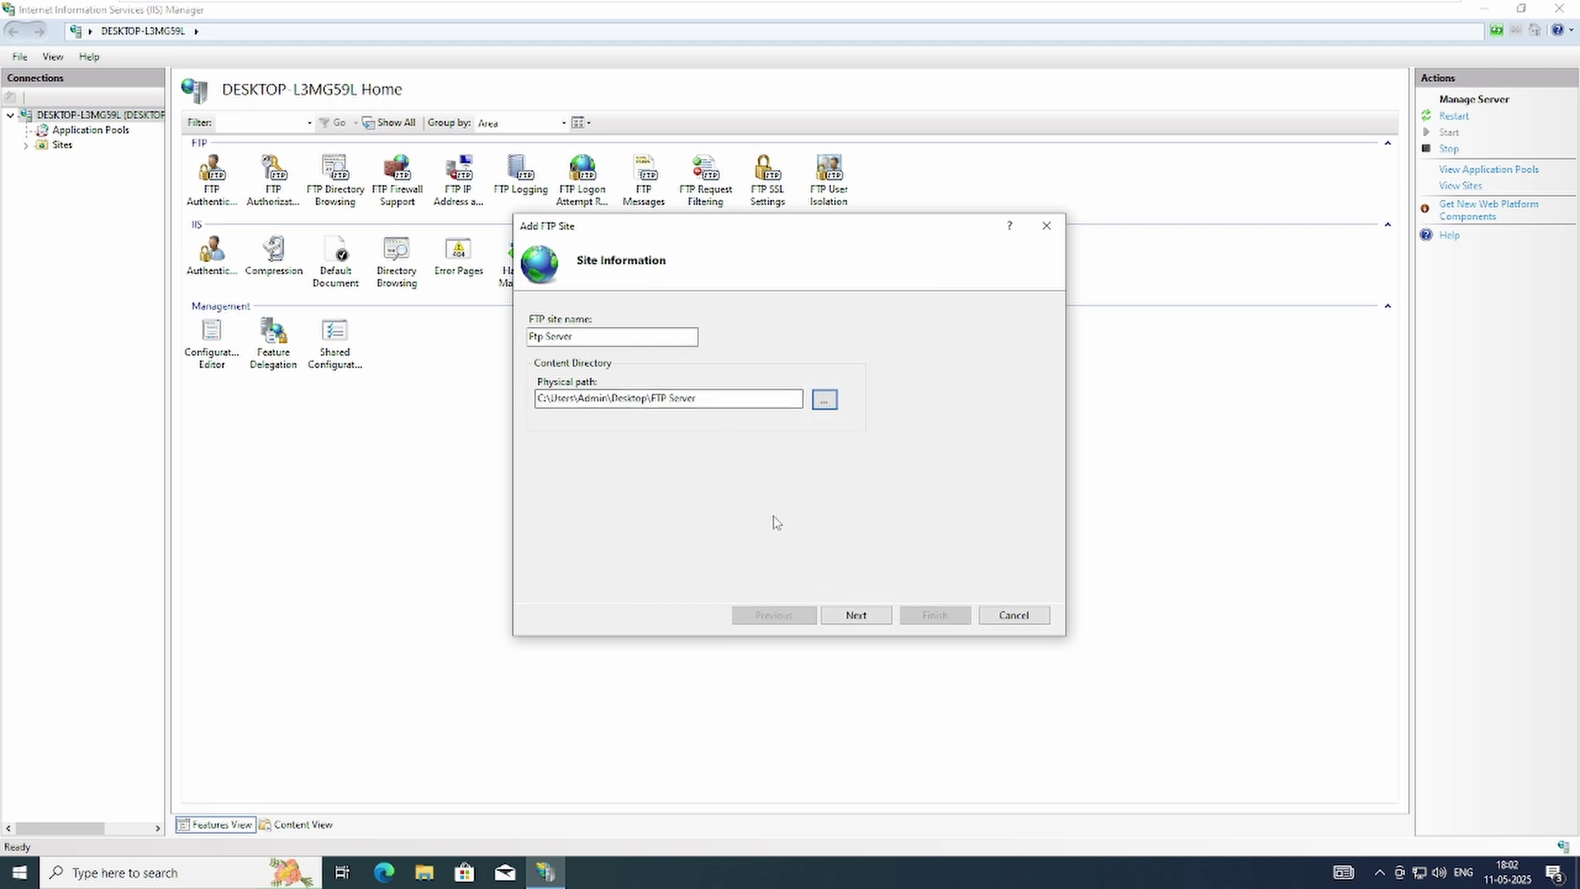
left_click(855, 615)
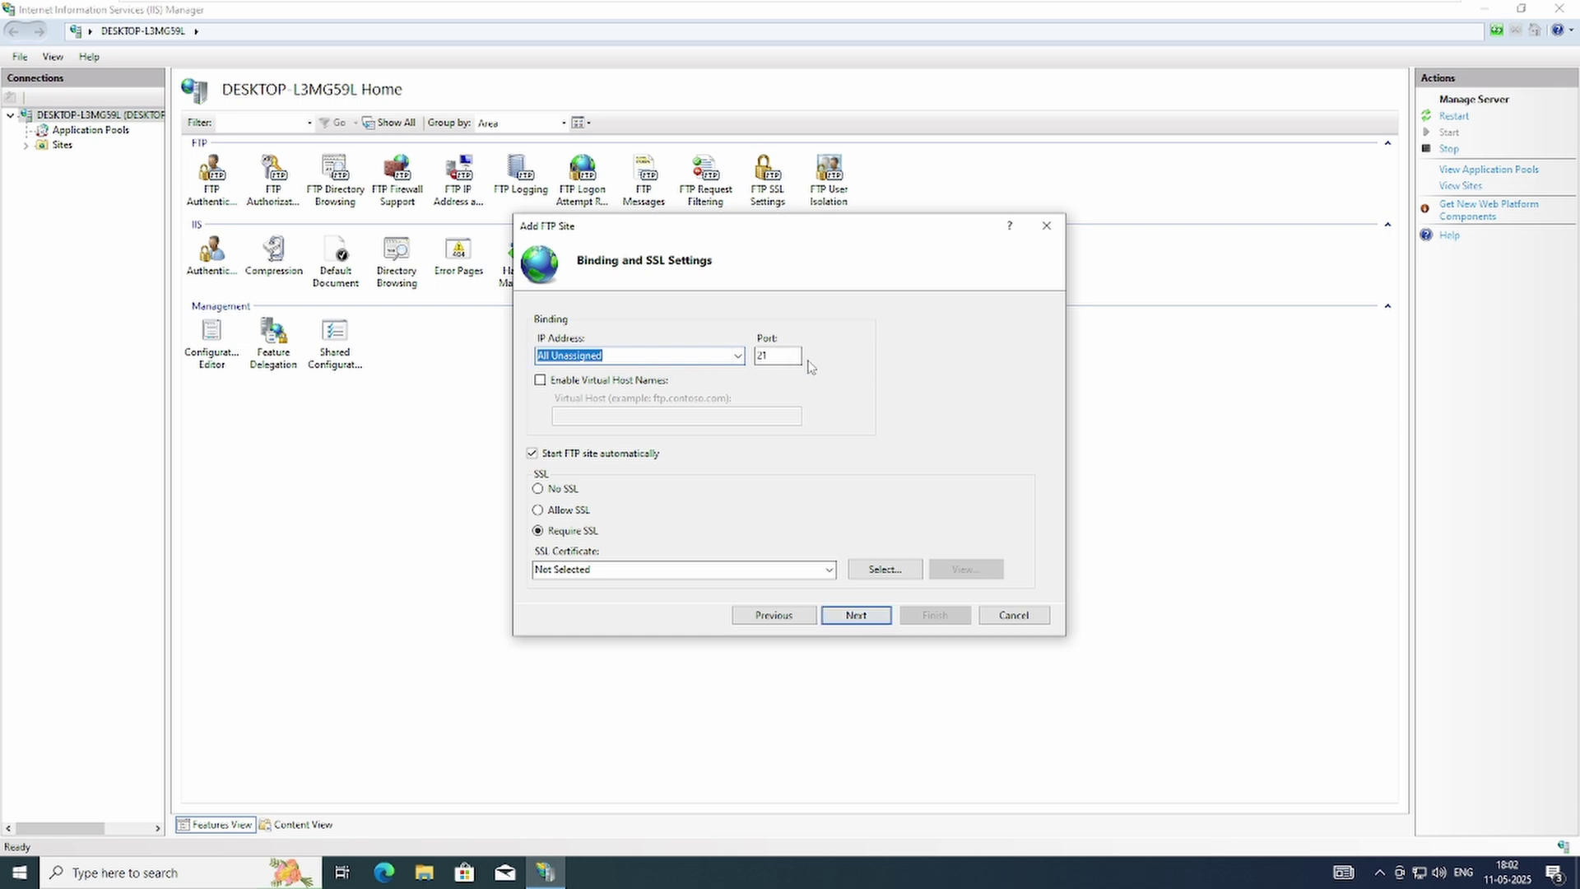
Bind the FTP site to IP address 192.168.1.130, choose No SSL and continue to the authentication settings
double_click(769, 356)
key("shift+Tab")
left_click(737, 355)
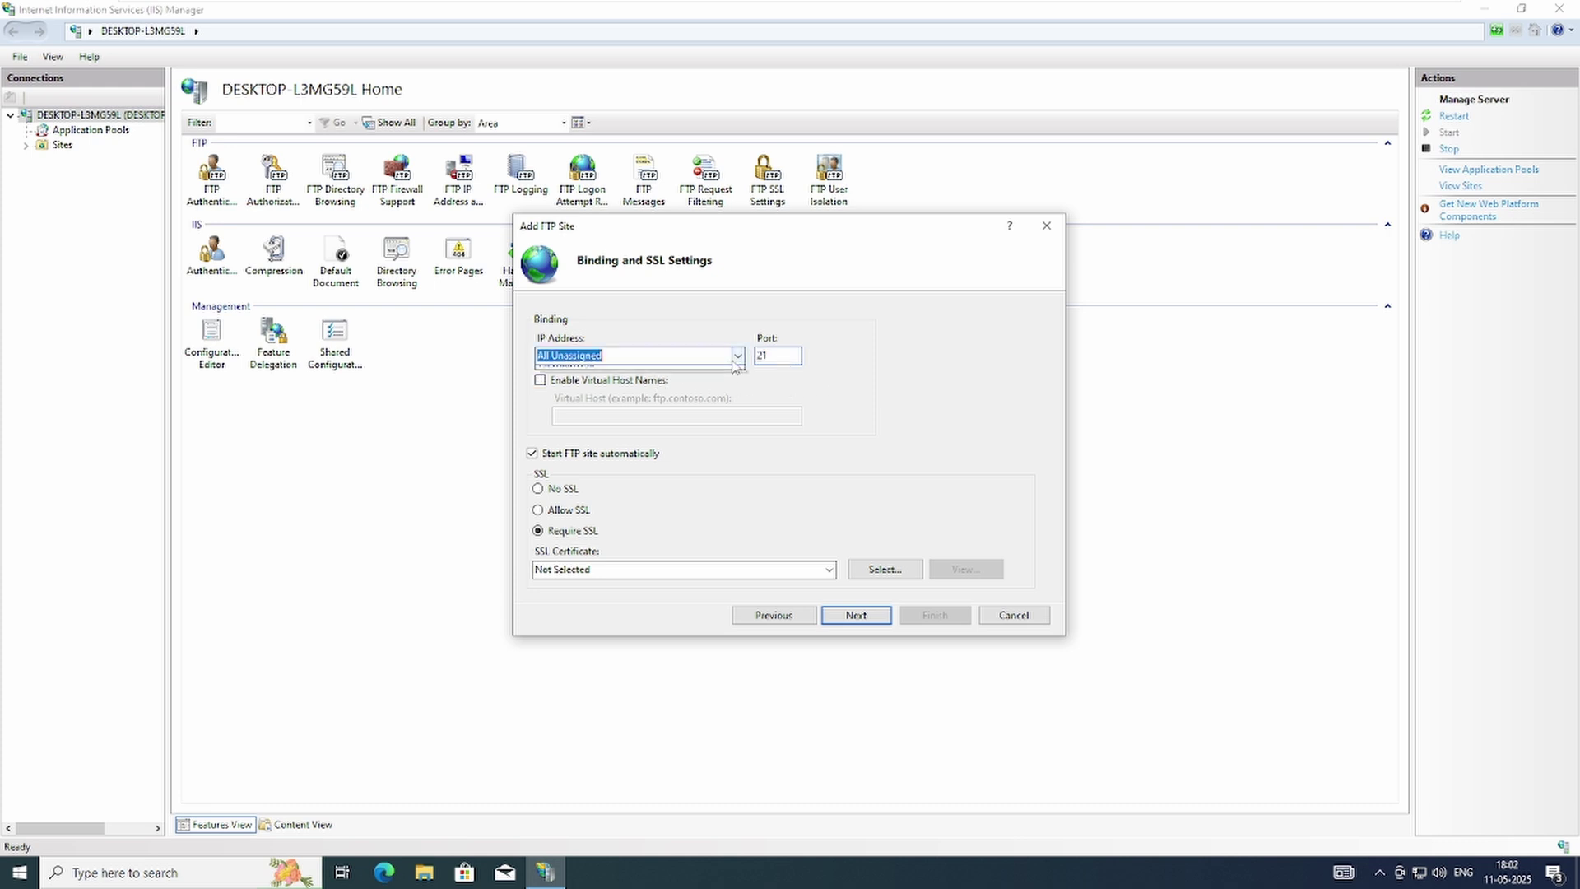
left_click(650, 387)
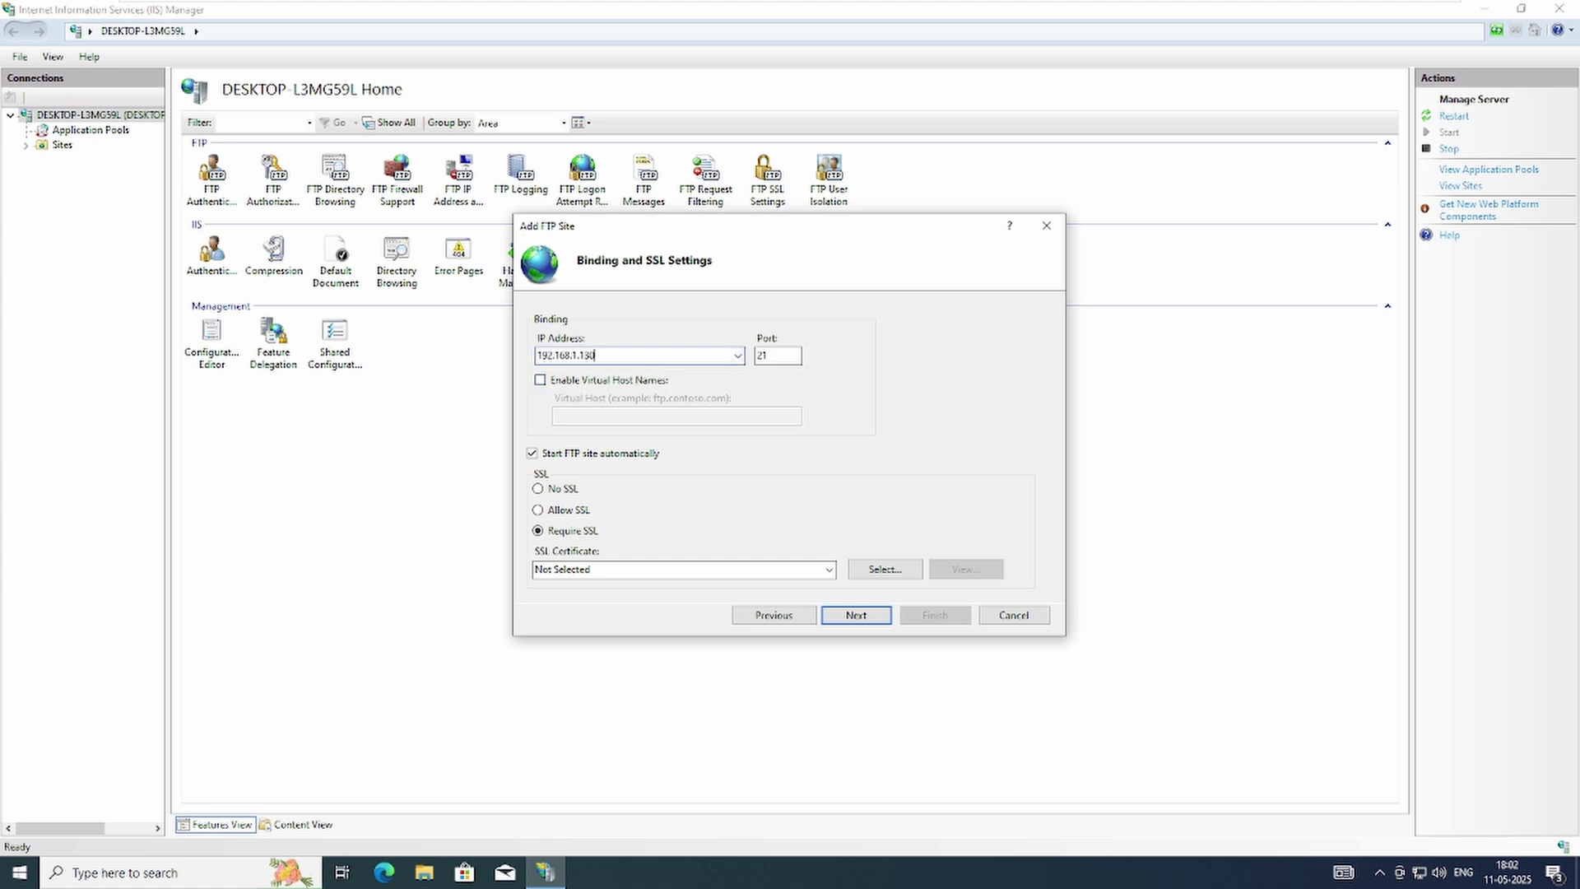
left_click(538, 494)
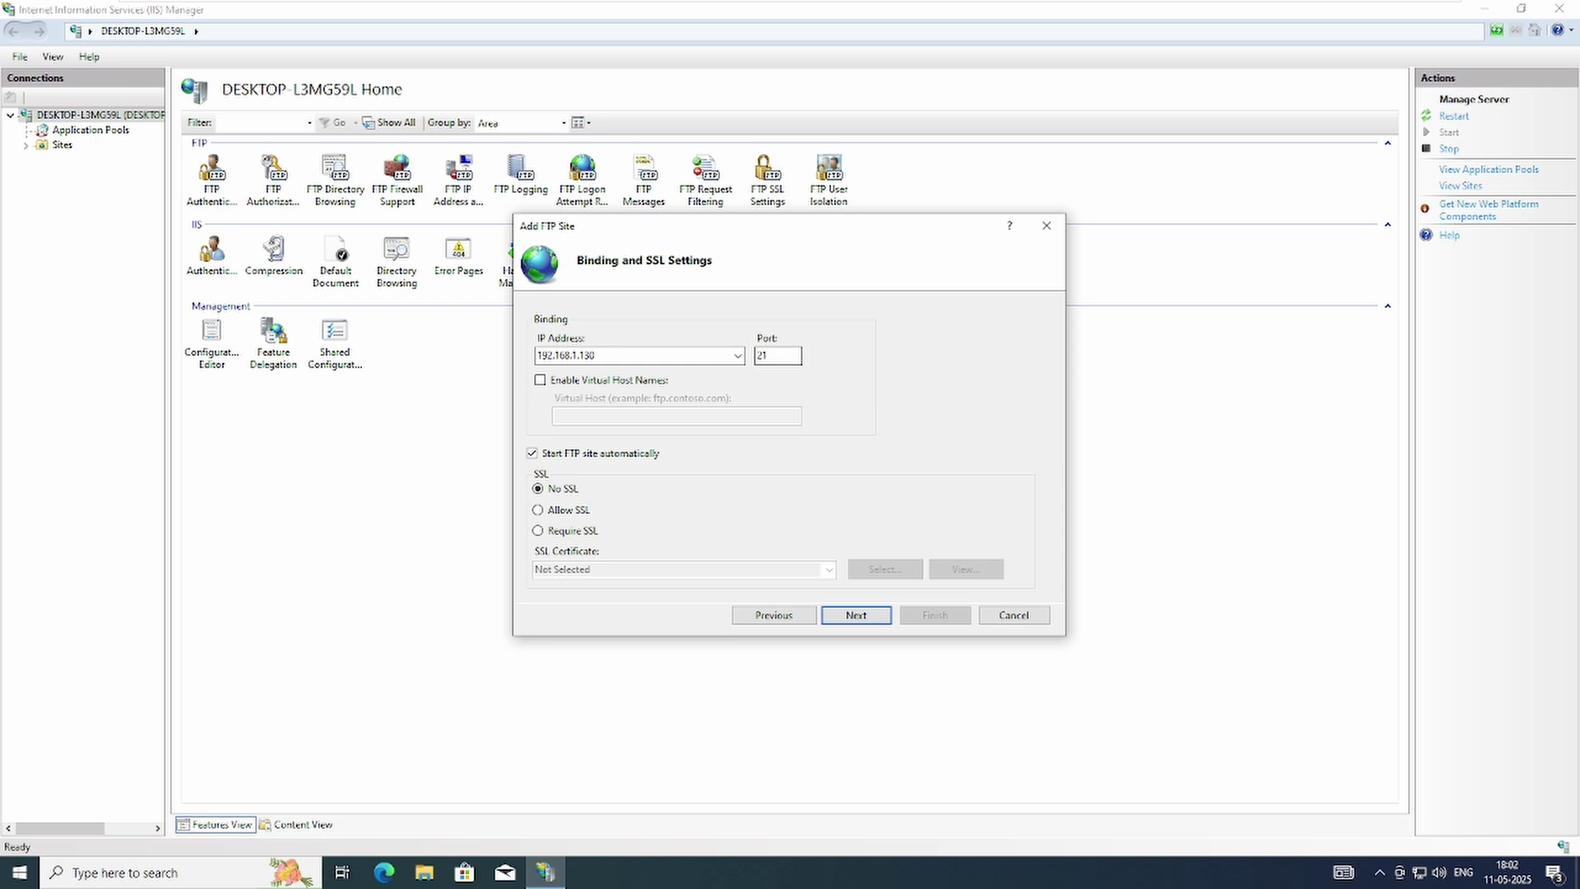
left_click(855, 616)
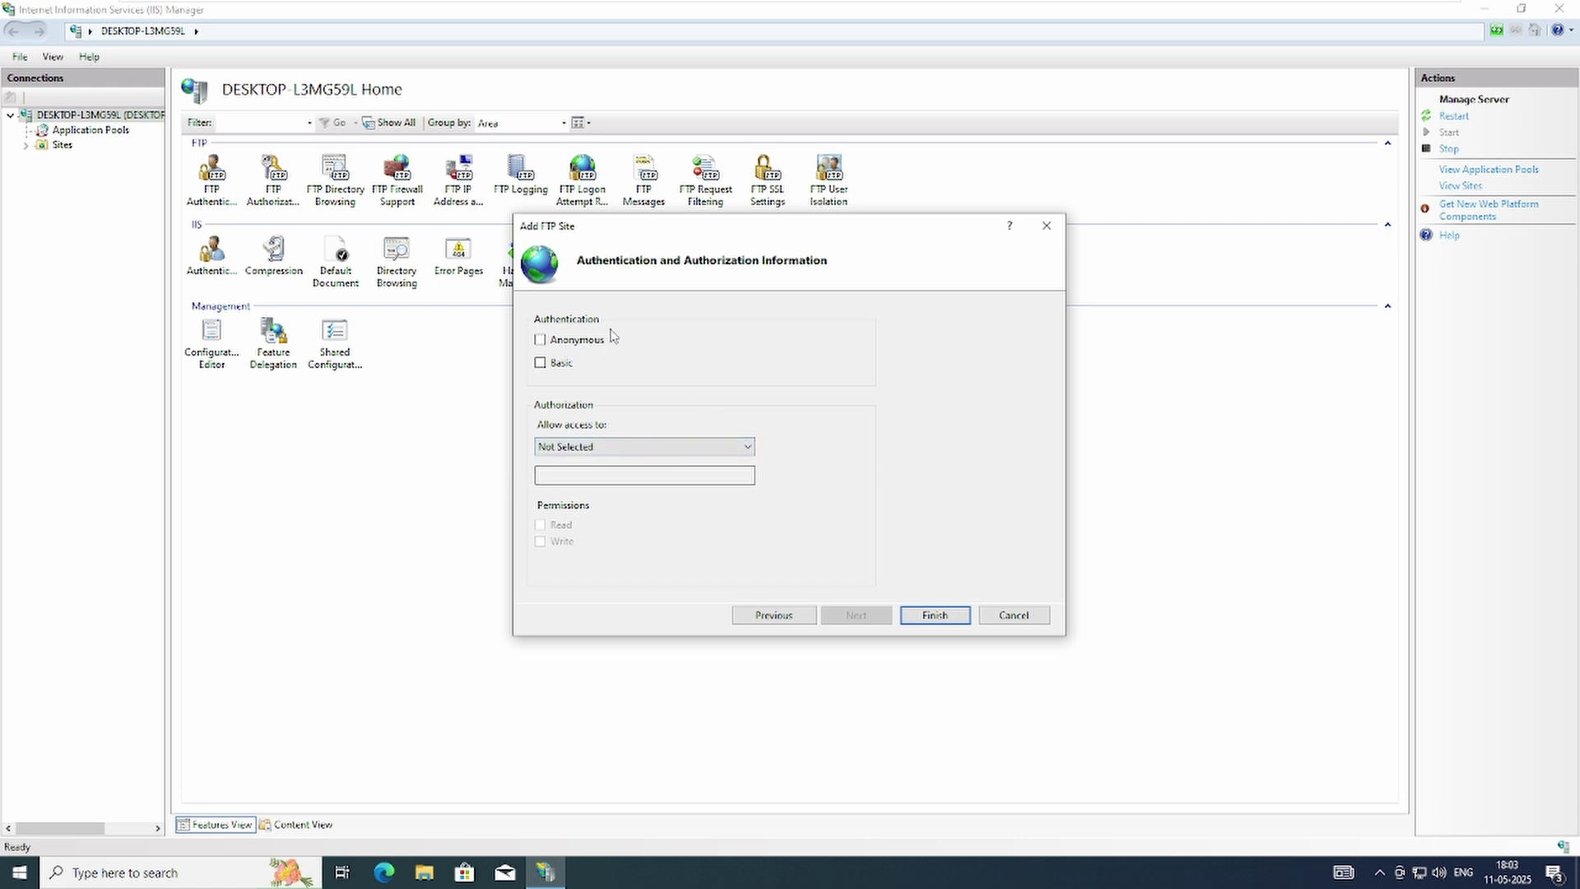
Enable Basic authentication, allow all users Read and Write access, and finish adding the FTP site
left_click(544, 367)
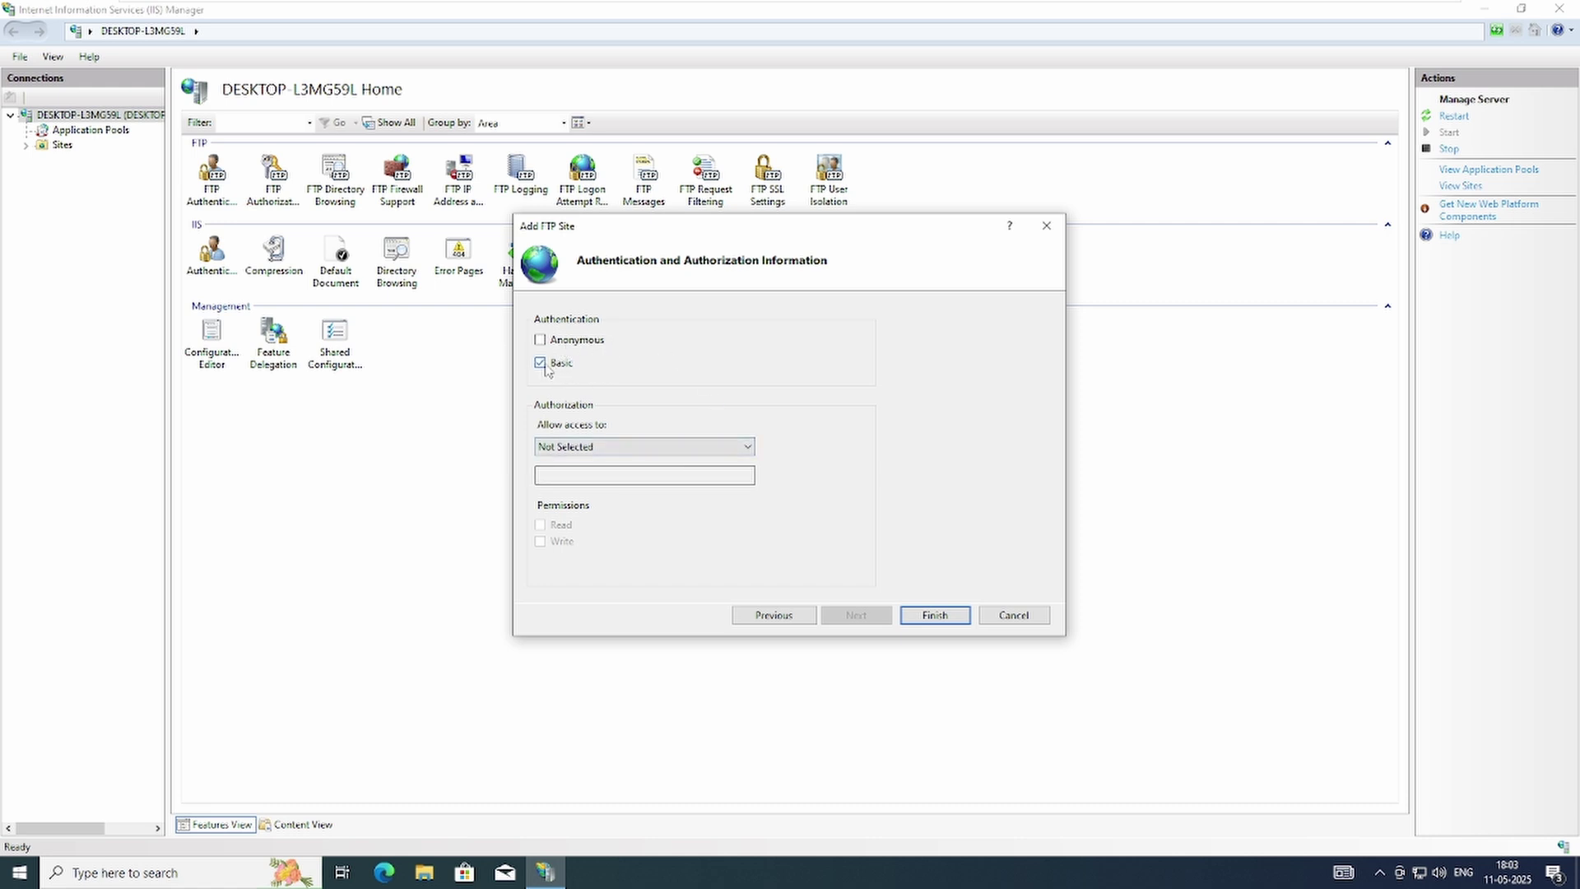
left_click(602, 452)
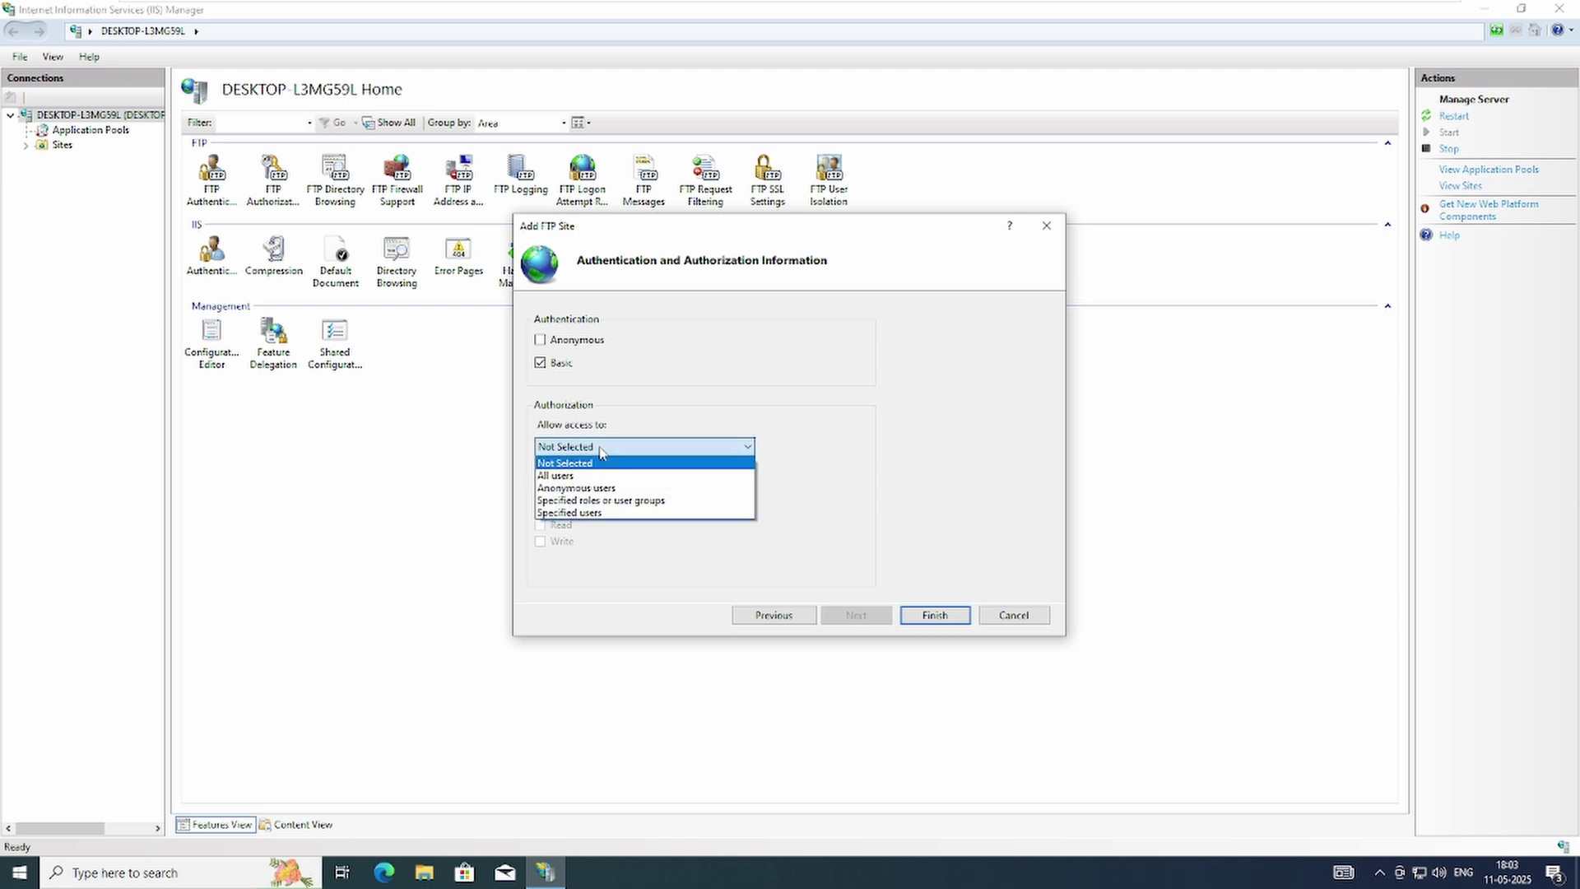
left_click(571, 480)
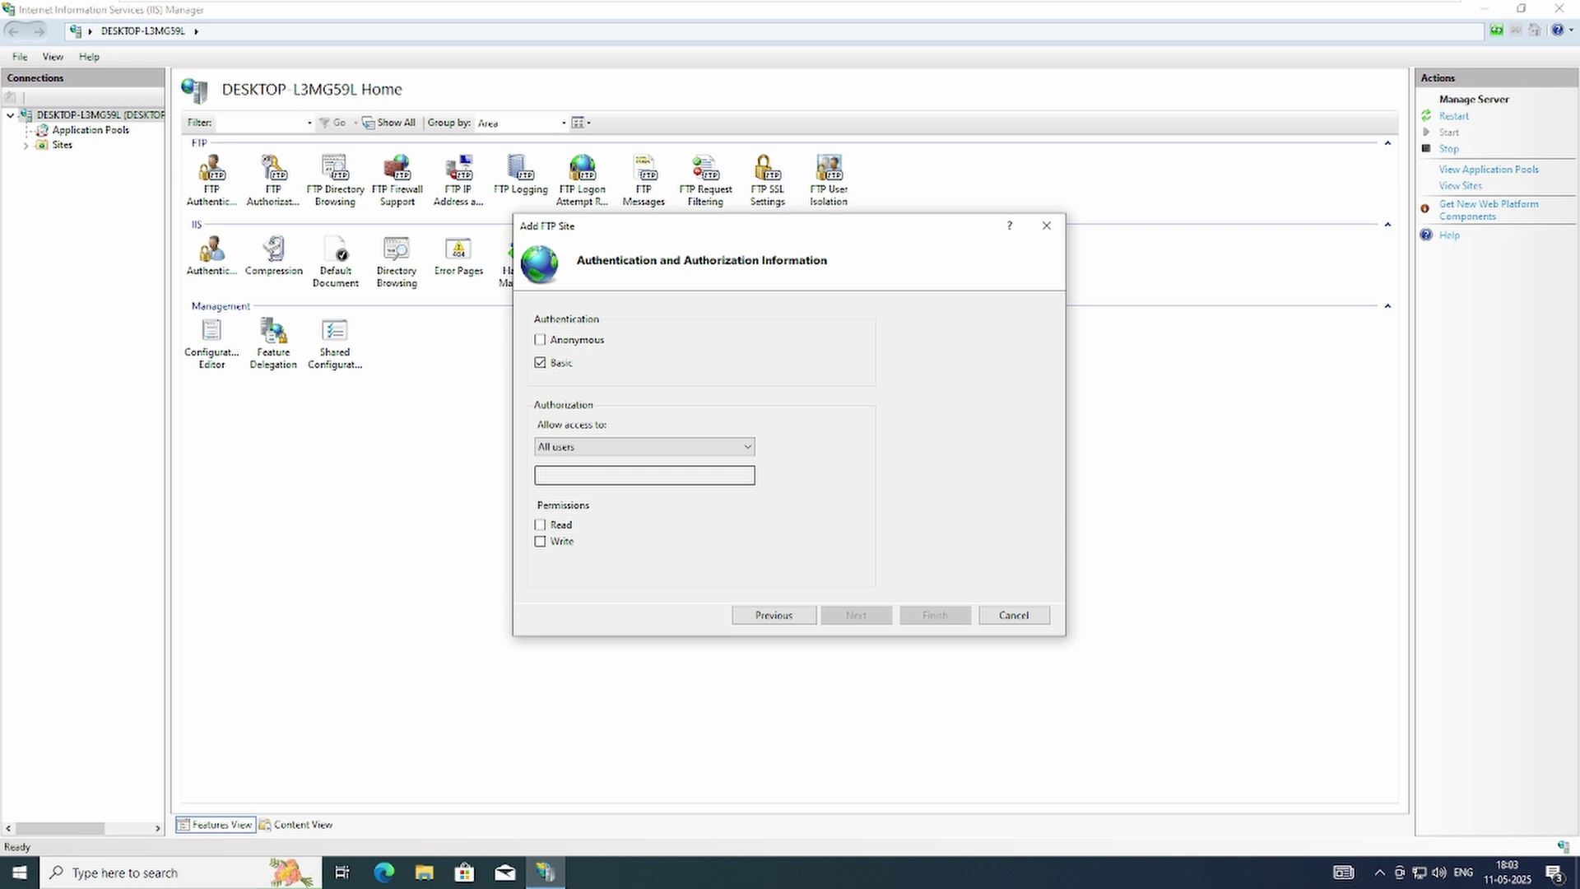
left_click(589, 475)
left_click(540, 524)
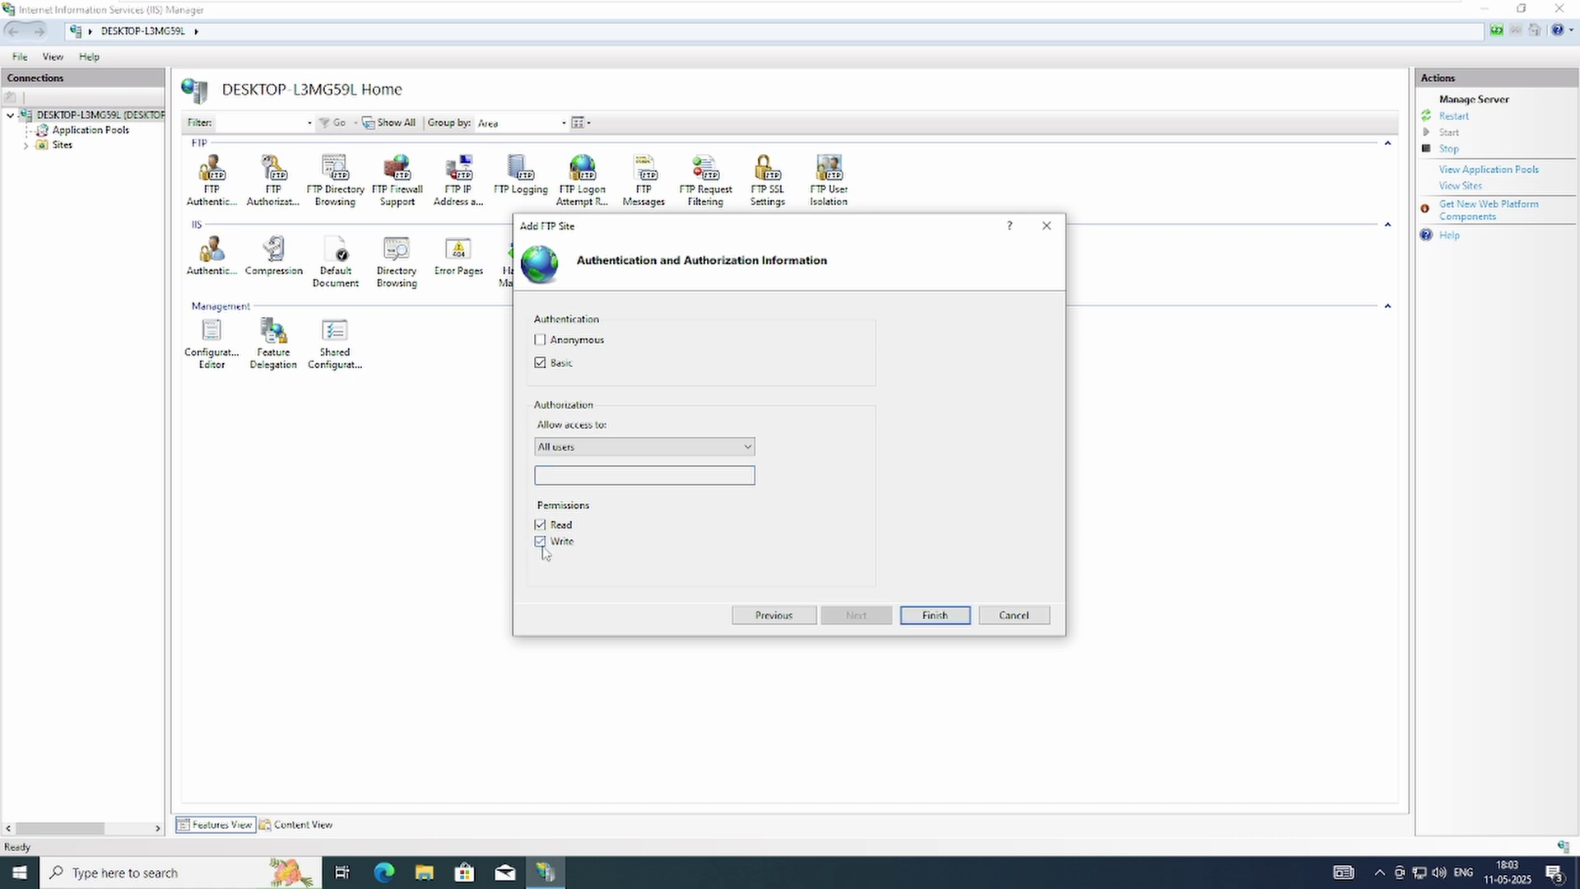
left_click(541, 546)
left_click(935, 616)
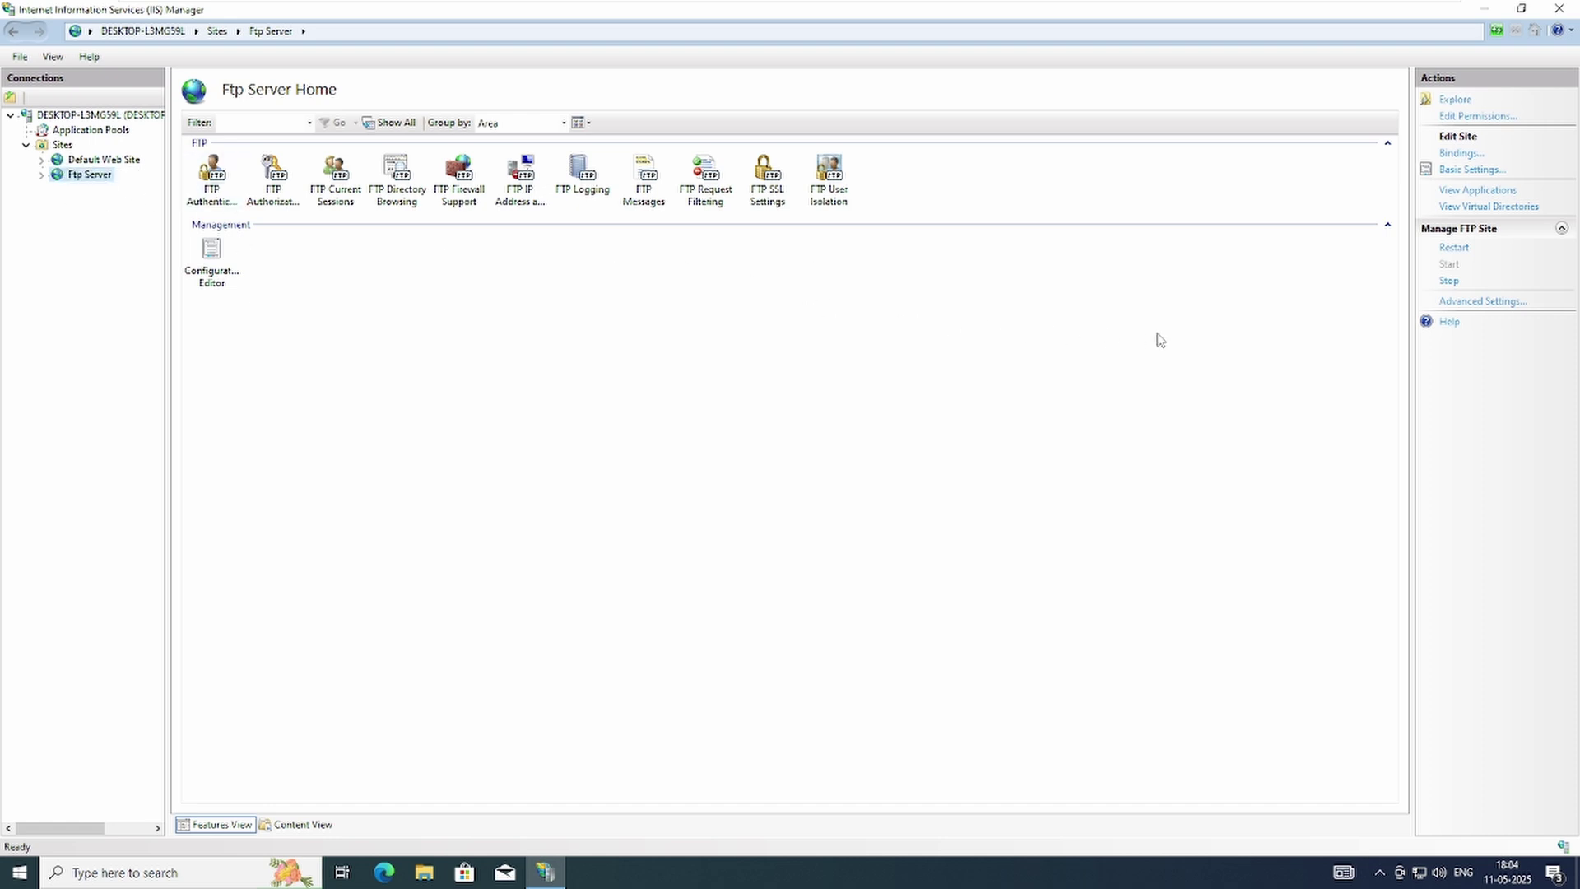
Restart the Ftp Server site and minimize IIS Manager
left_click(1463, 251)
left_click(1481, 11)
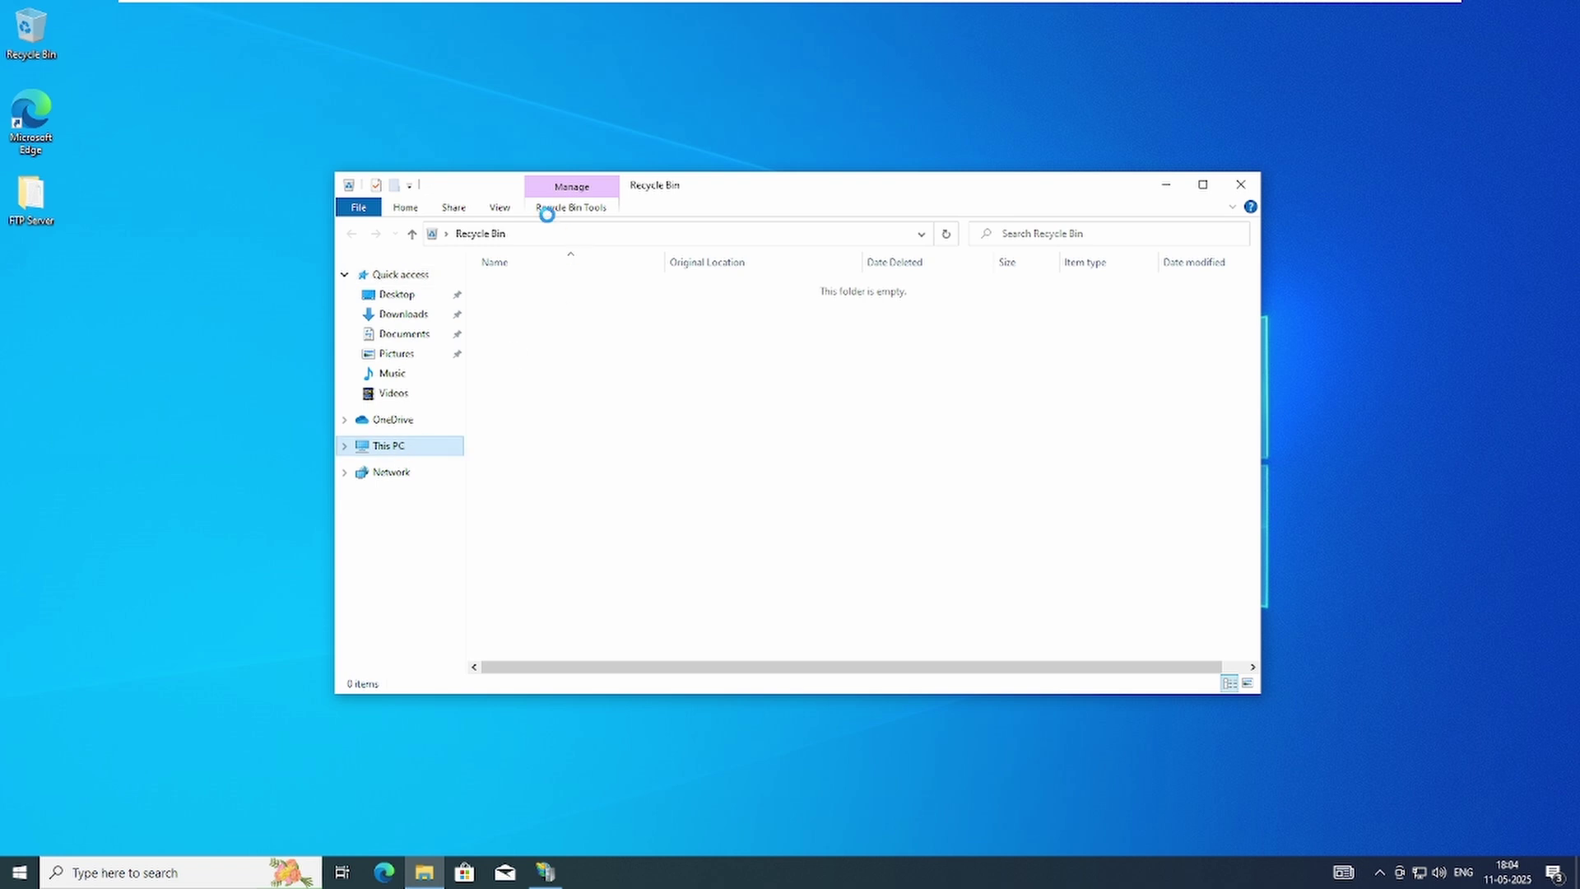
left_click(566, 239)
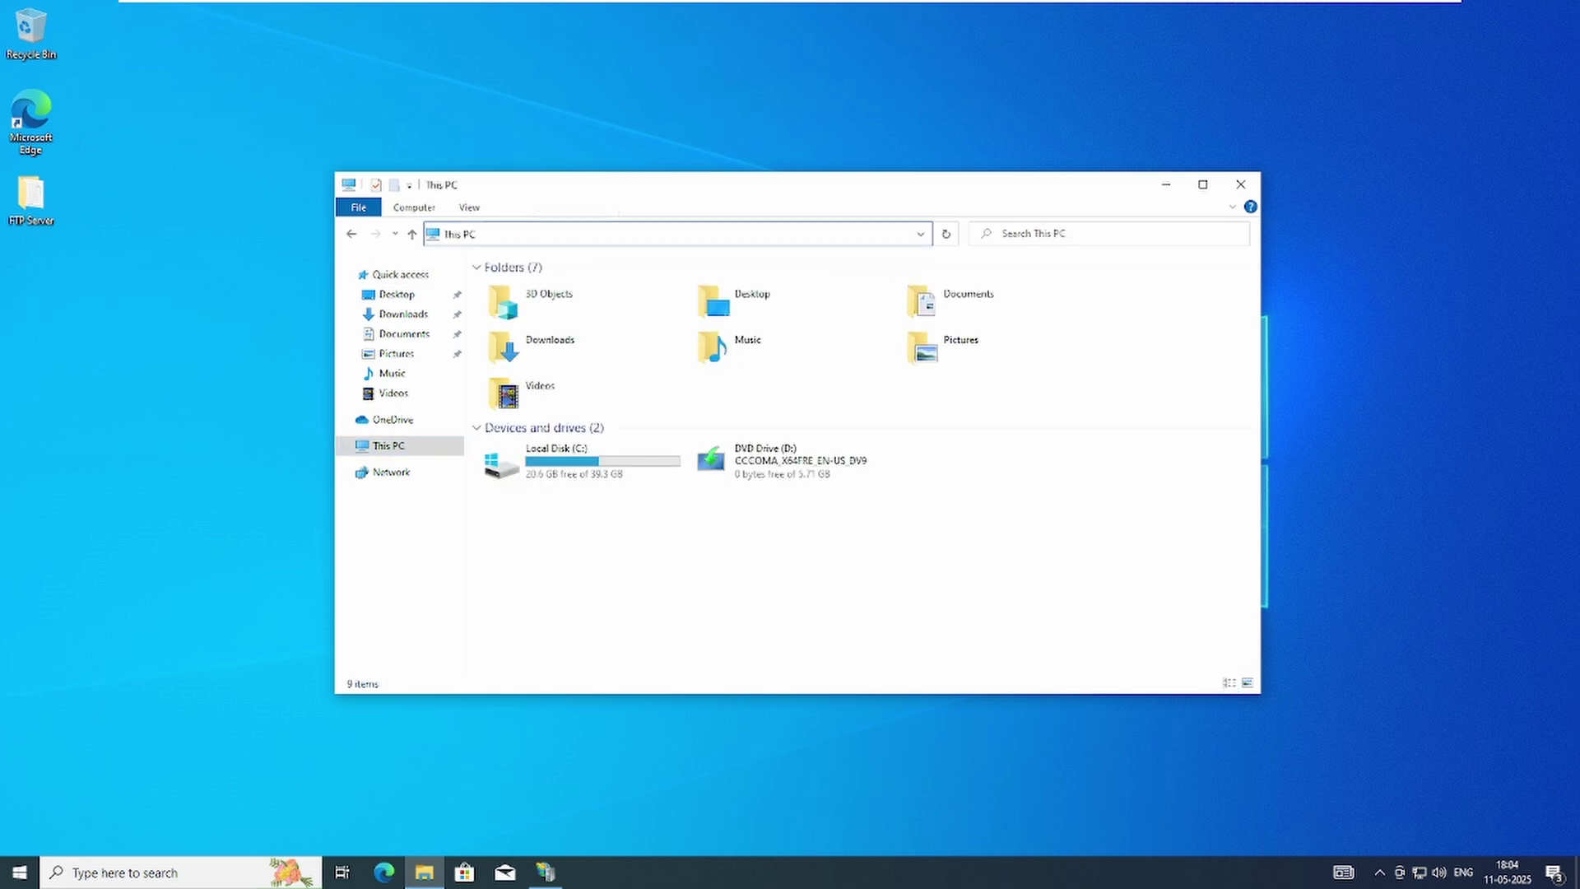
key("BackSpace")
key("BackSpace")
key("BackSpace")
key("BackSpace")
key("BackSpace")
key("BackSpace")
type("gtp")
key("BackSpace")
key("BackSpace")
key("BackSpace")
type("ftp")
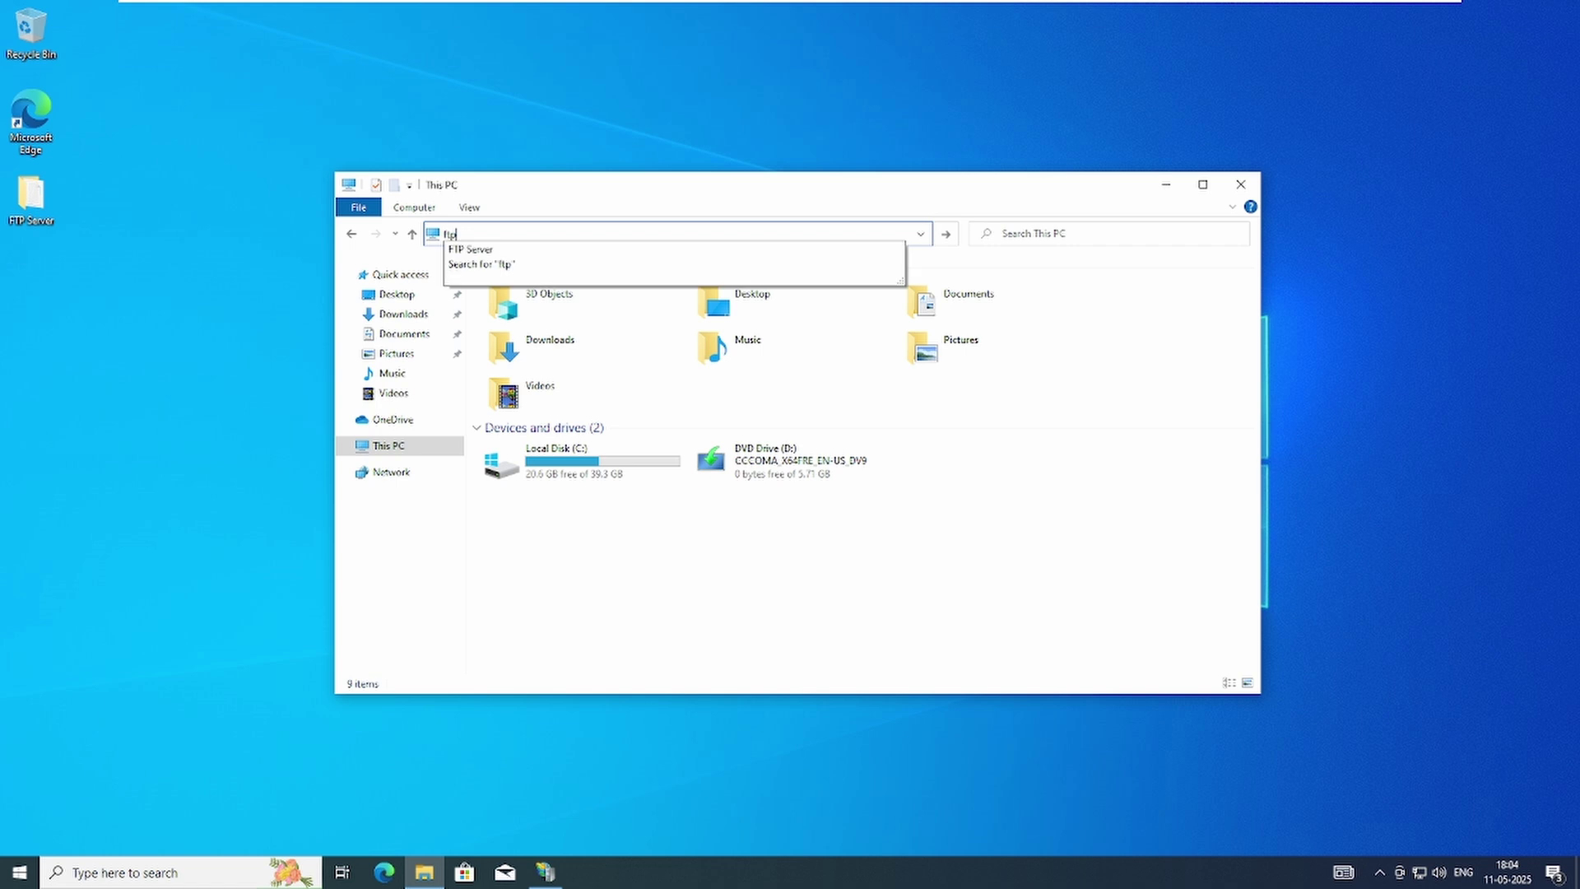
type(":/")
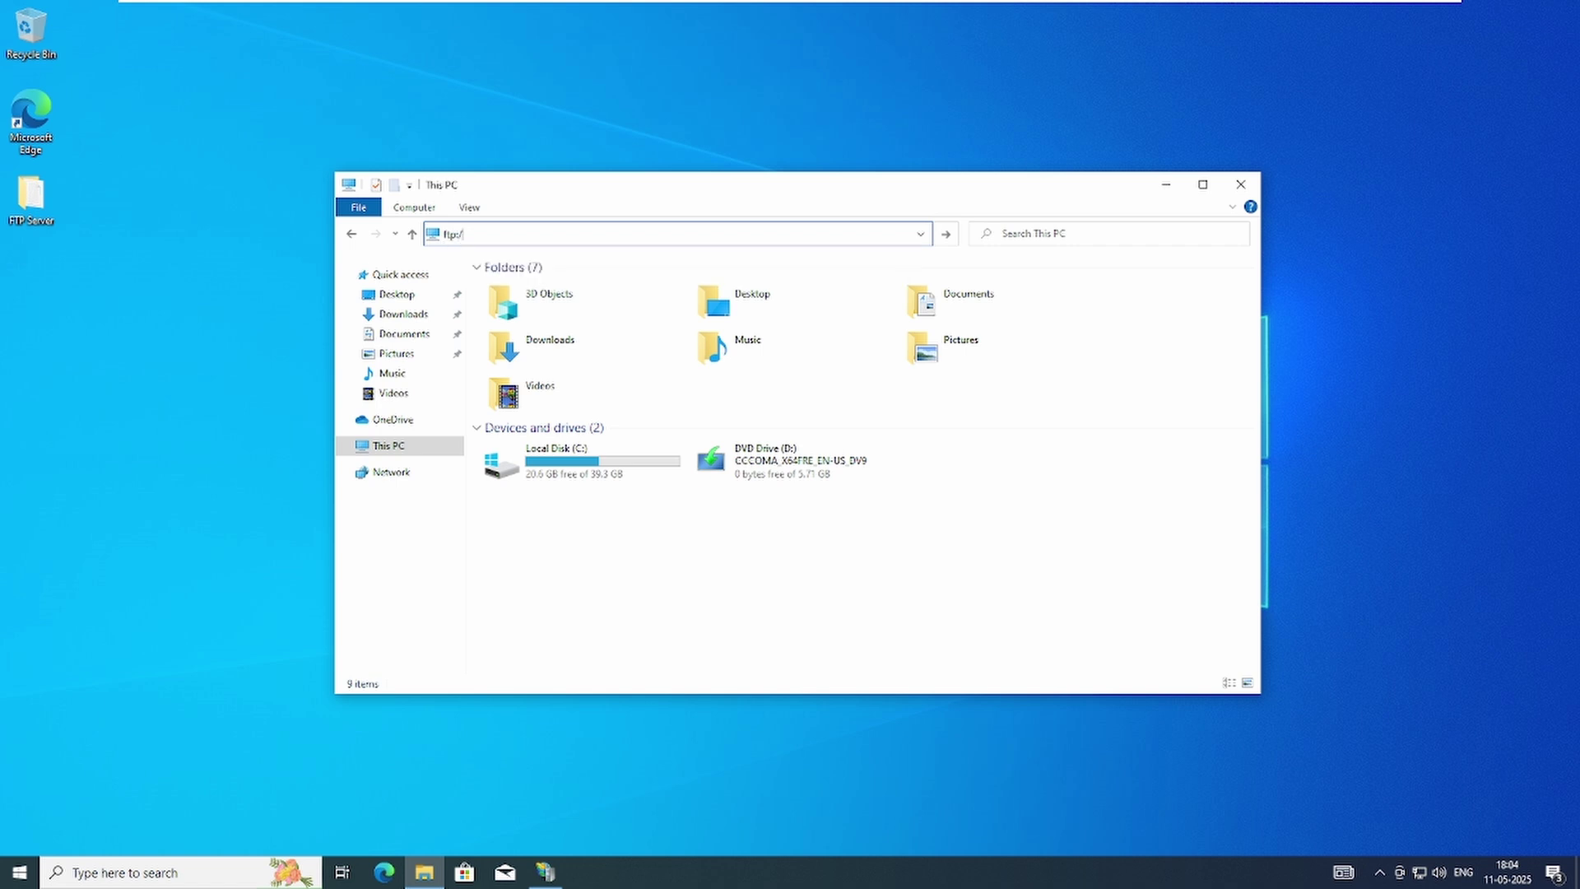
type("/")
left_click(560, 748)
Open a Command Prompt window by running cmd
key("super+r")
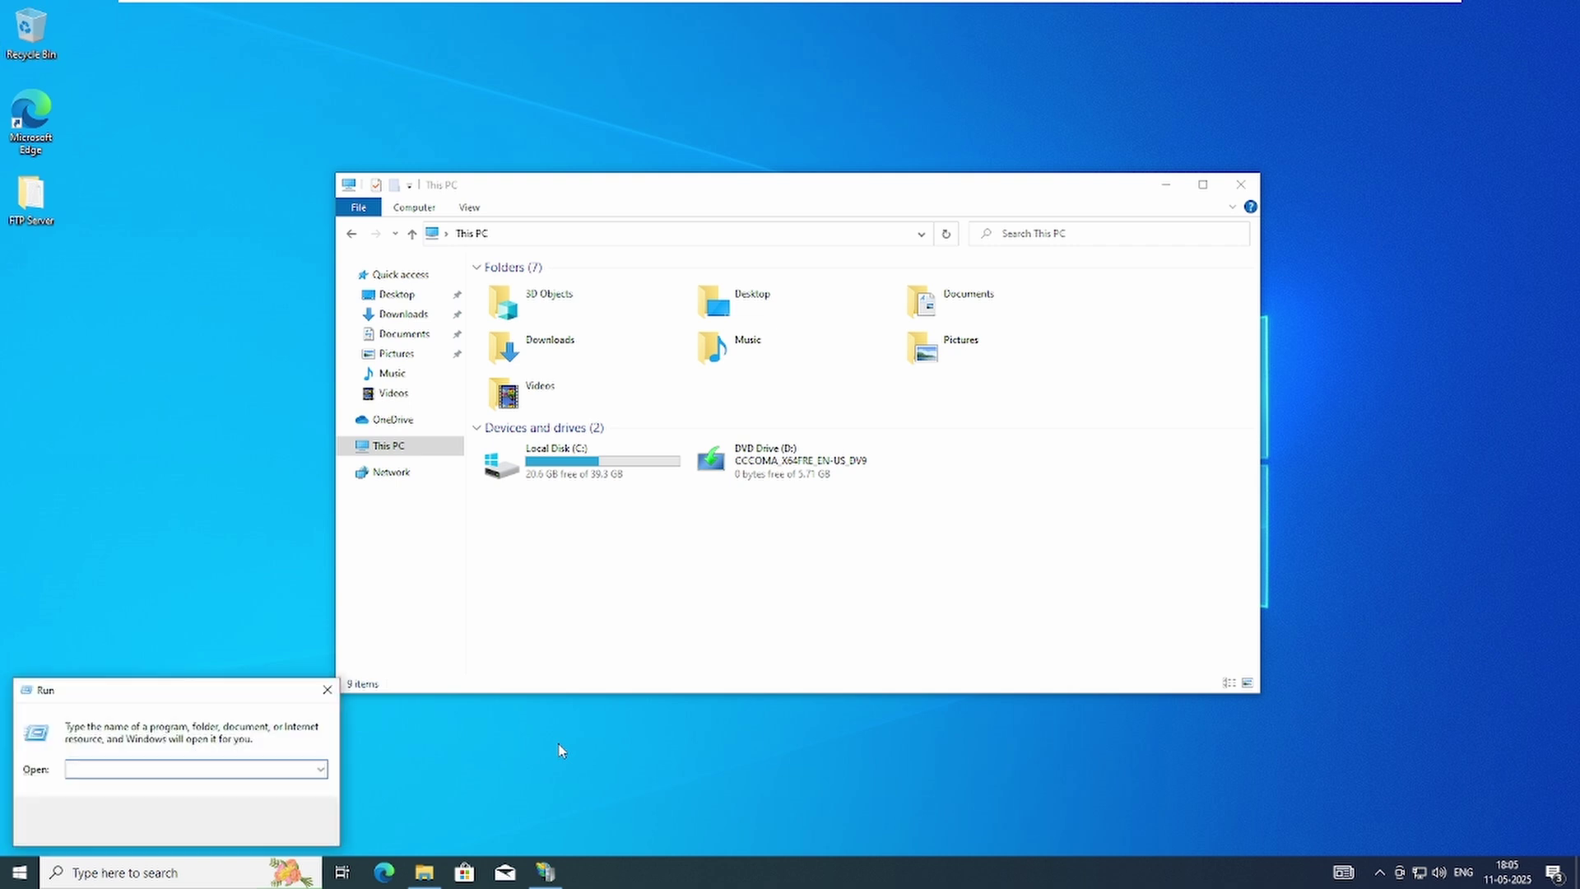
type("c")
key("Escape")
key("Escape")
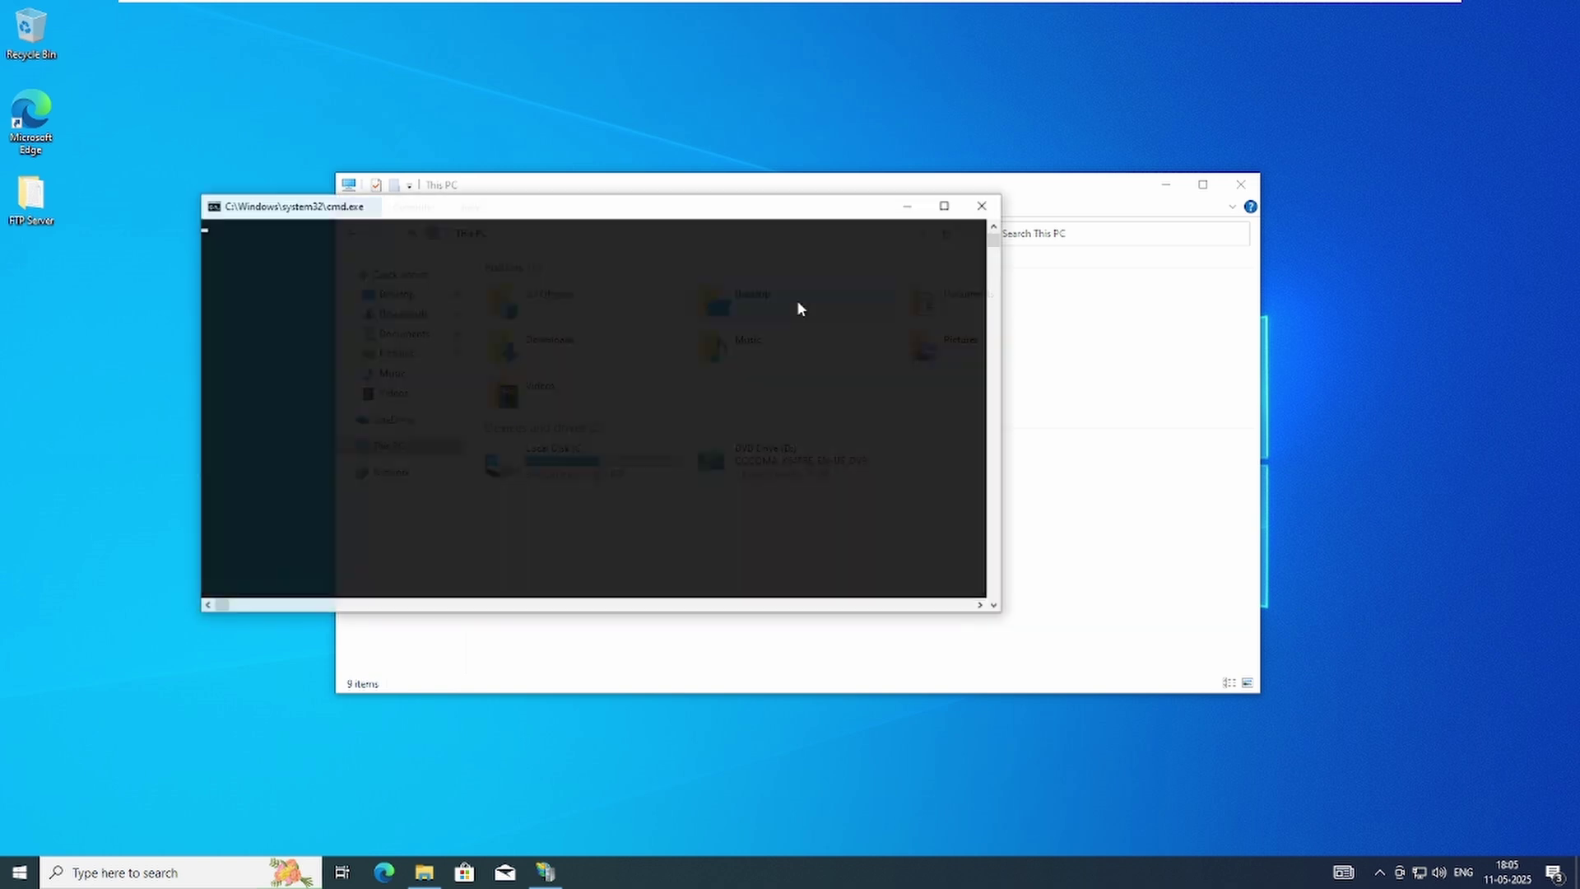
Run ipconfig to check the virtual machine's IP configuration and close the Command Prompt window
type("i")
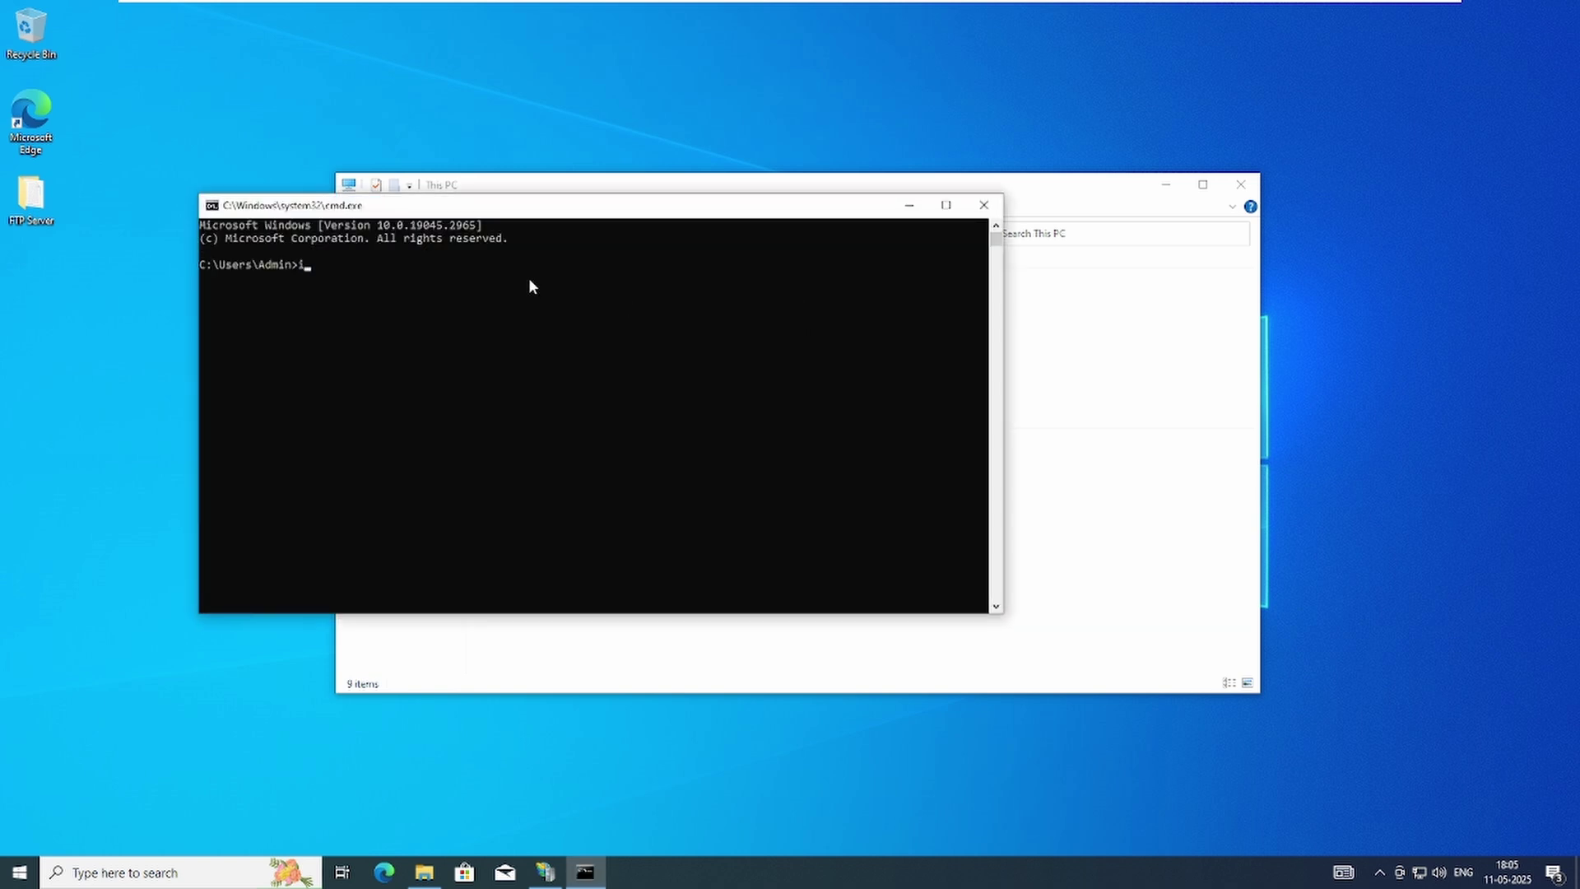
type("pconfig")
key("Return")
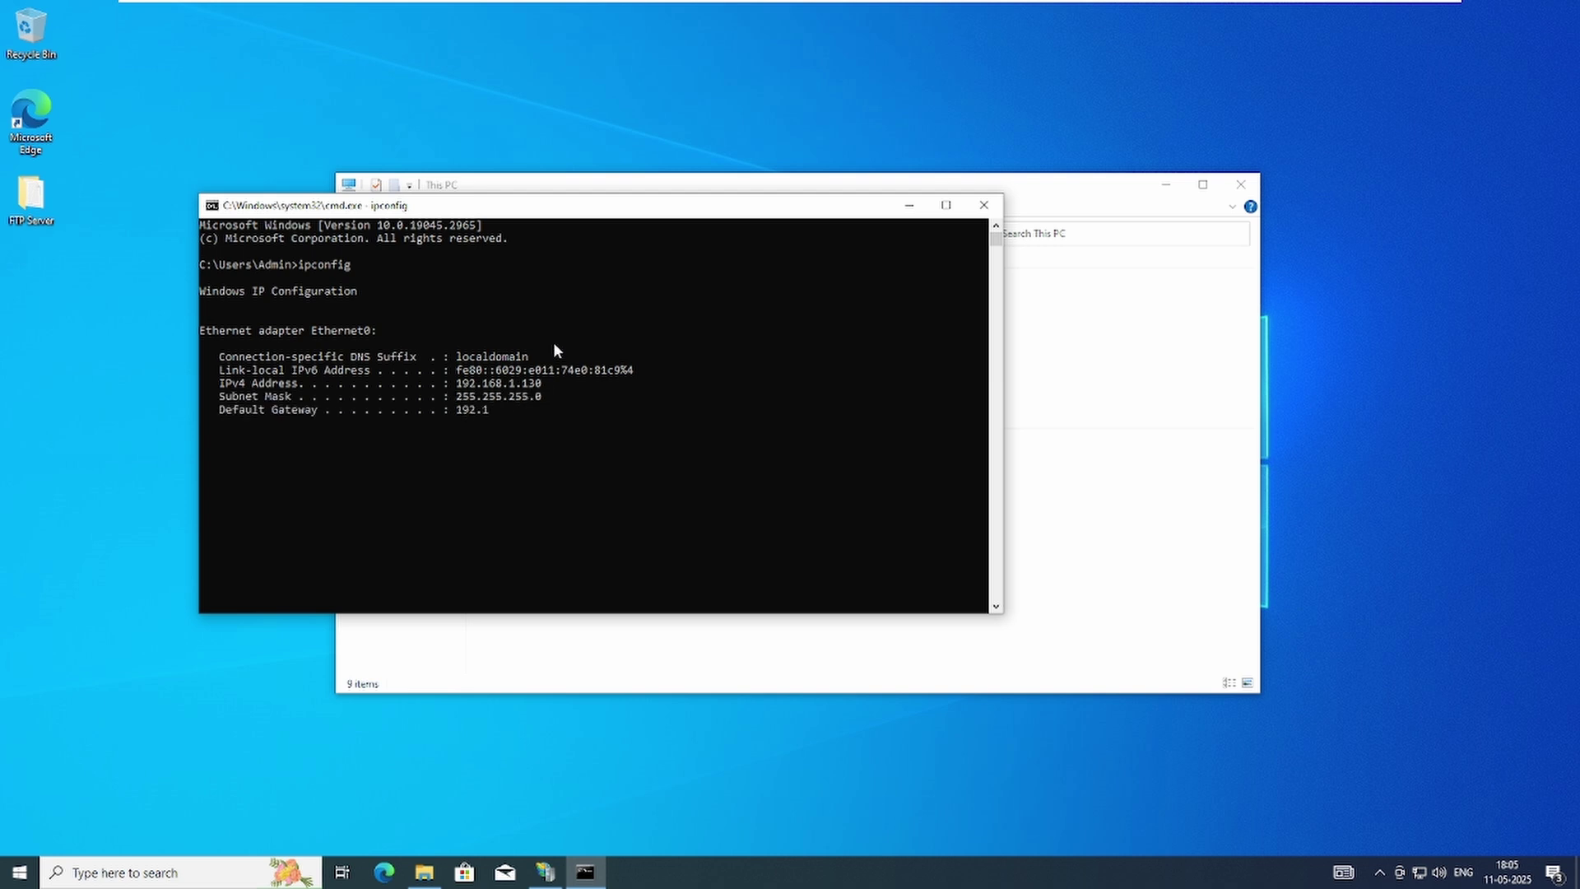
left_click(983, 205)
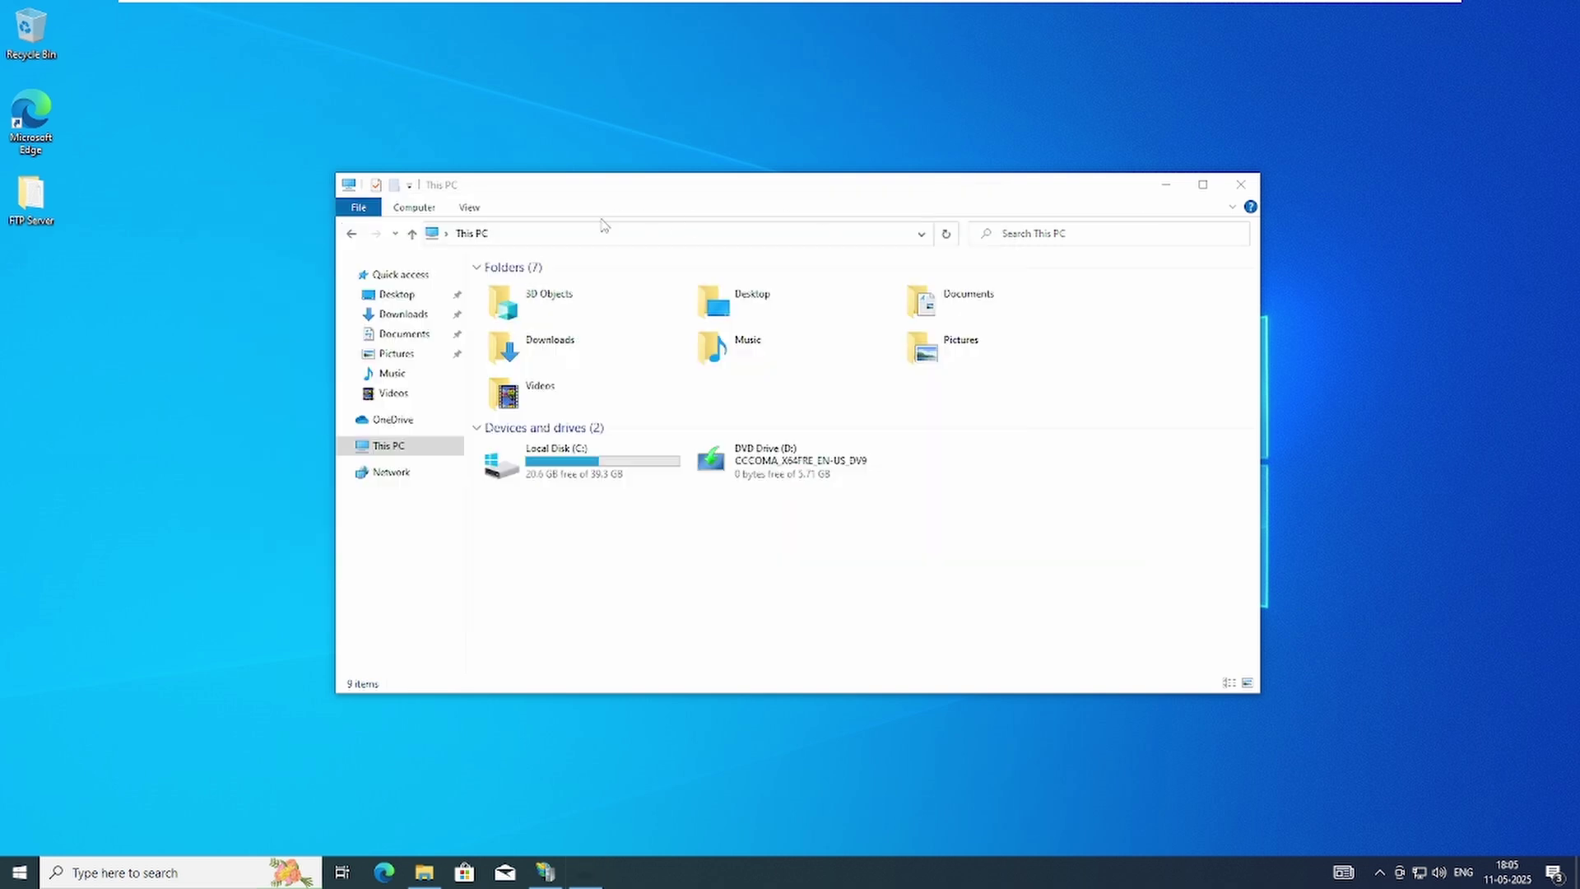
Browse to ftp://192.168.1.130 in File Explorer on the virtual machine
left_click(562, 239)
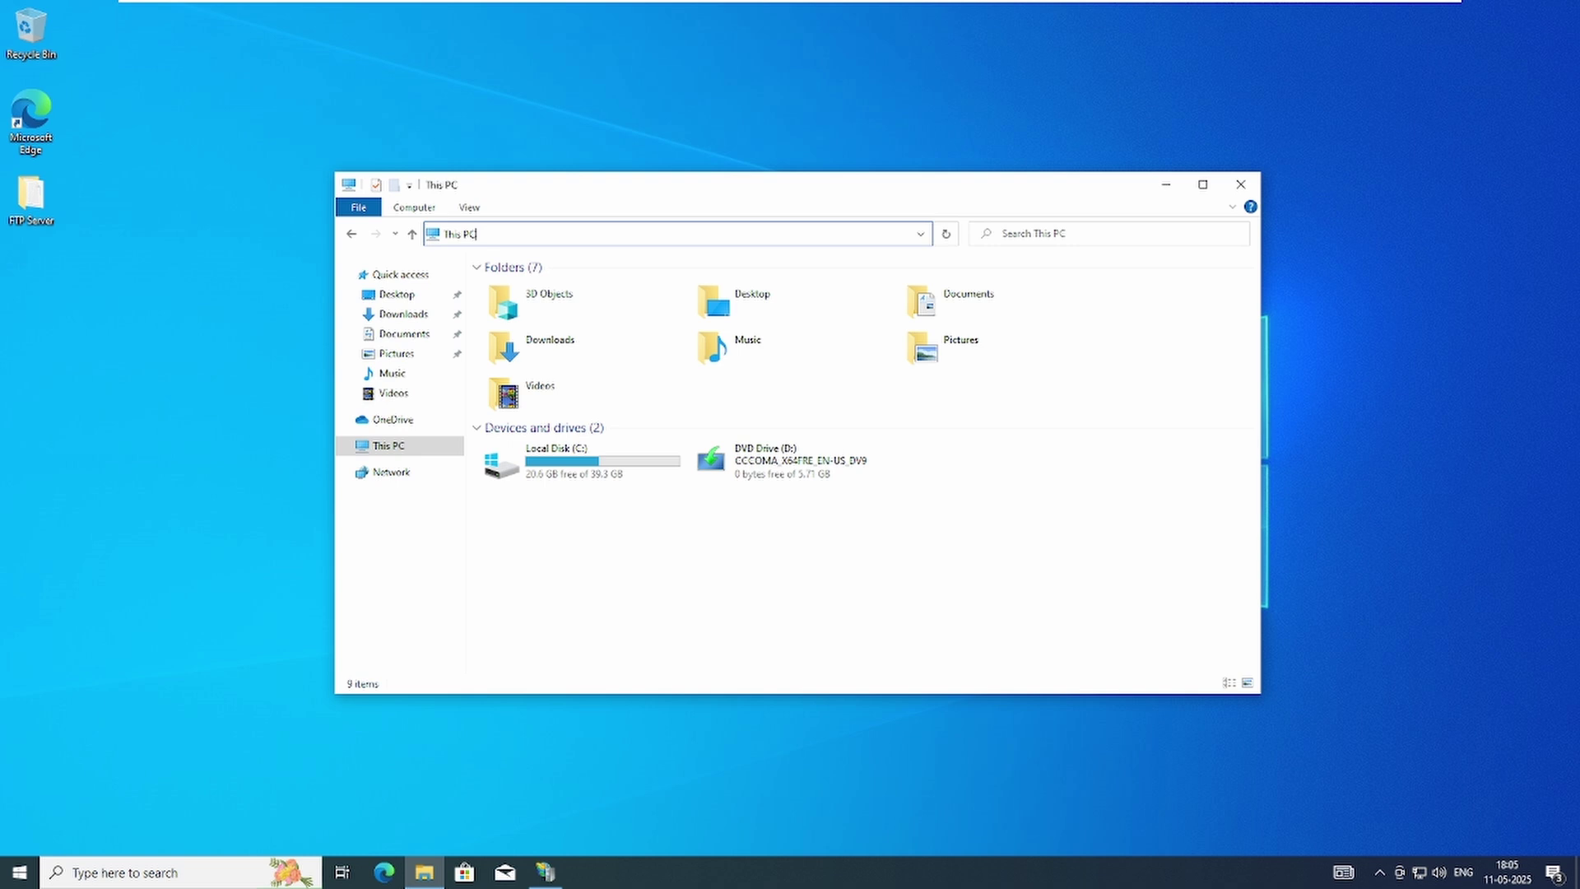
key("ctrl+a")
type("ftp://192.168.1.130")
key("Return")
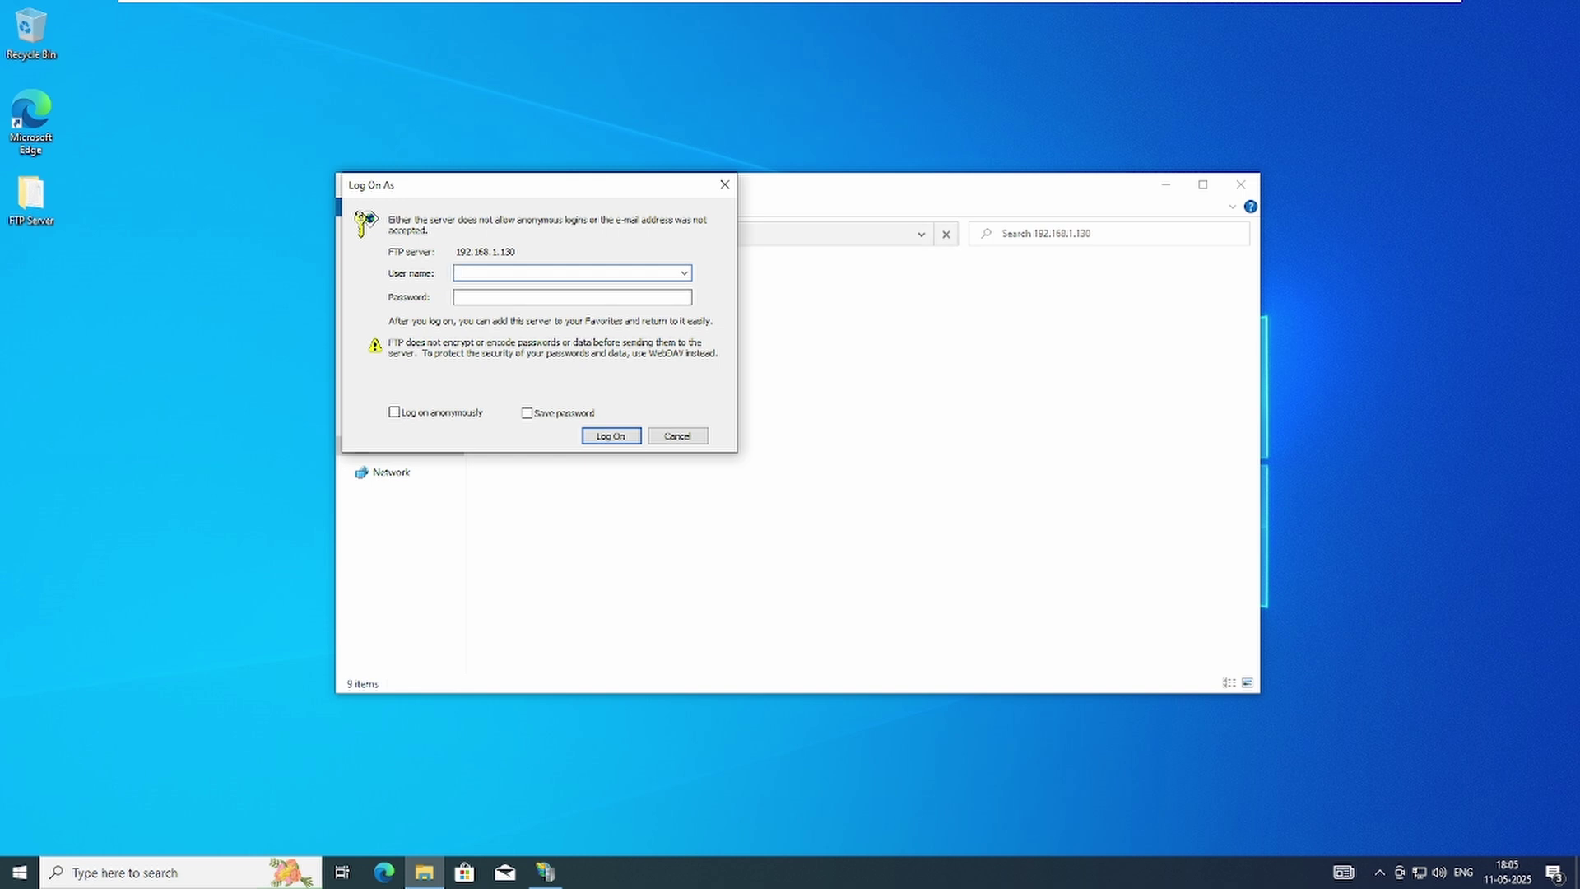
Log on to the FTP server as Admin with the account password
type("Admin")
left_click(530, 298)
type("*********")
key("Return")
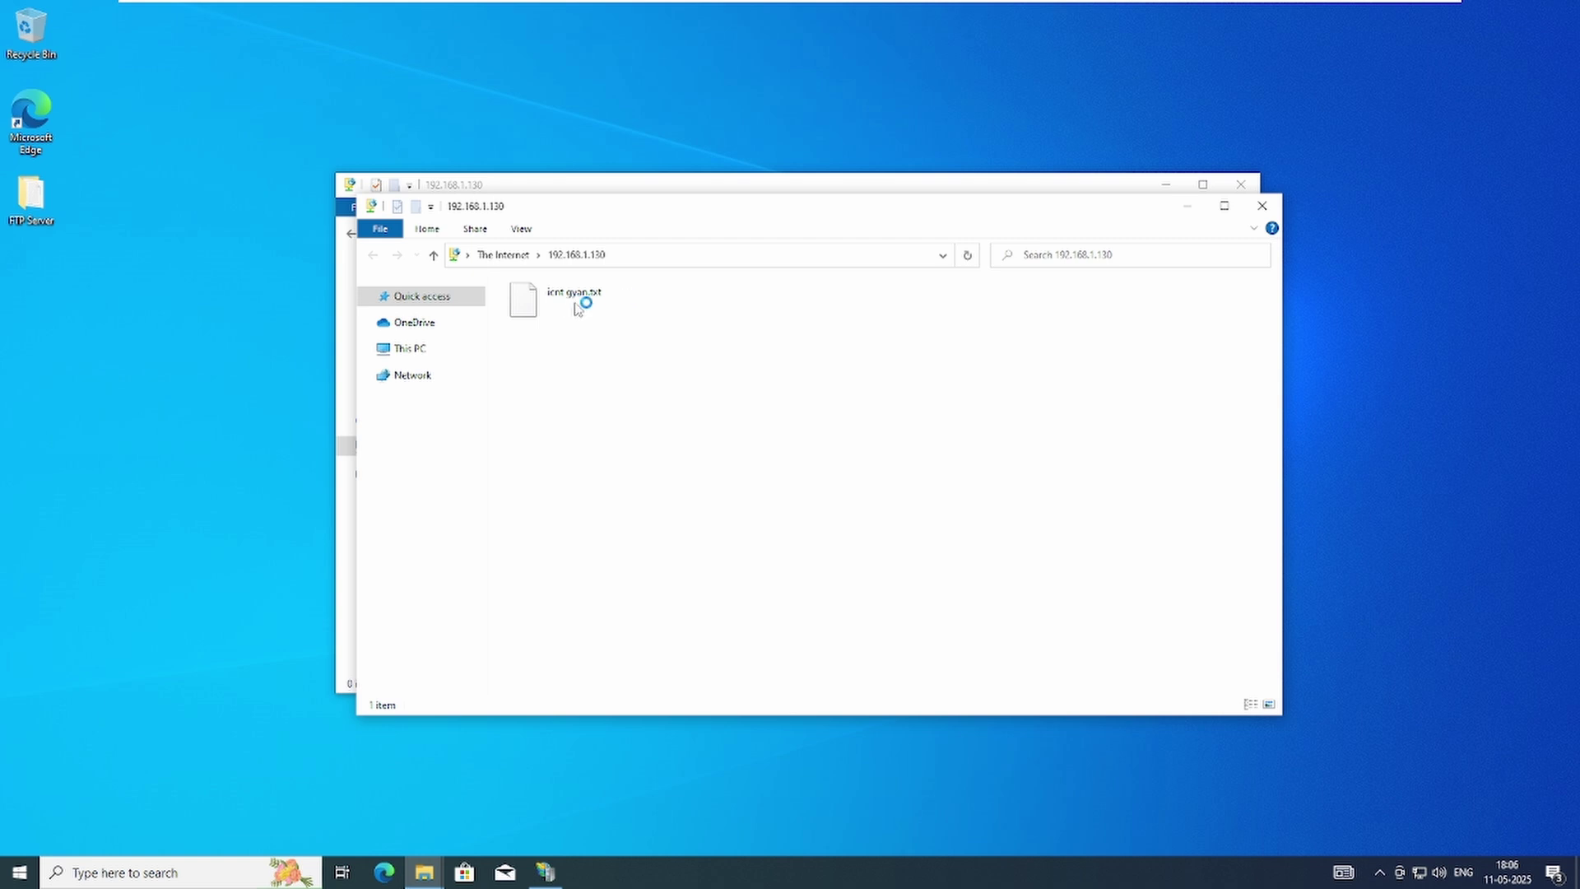
Close both File Explorer windows and minimize the virtual machine to reach the host desktop
left_click(626, 308)
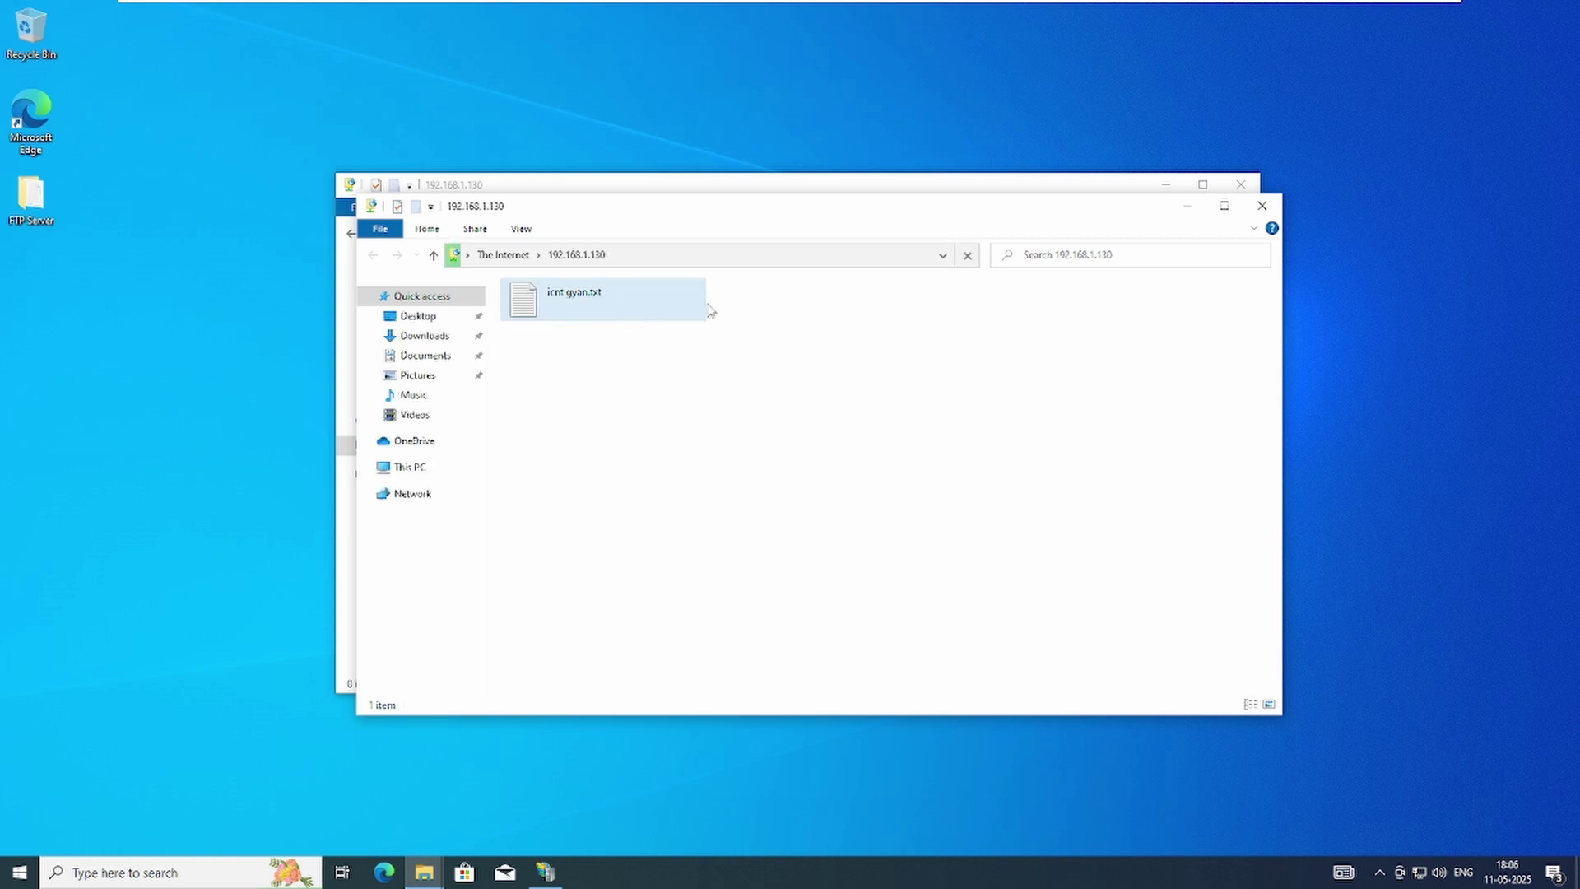
left_click(1263, 209)
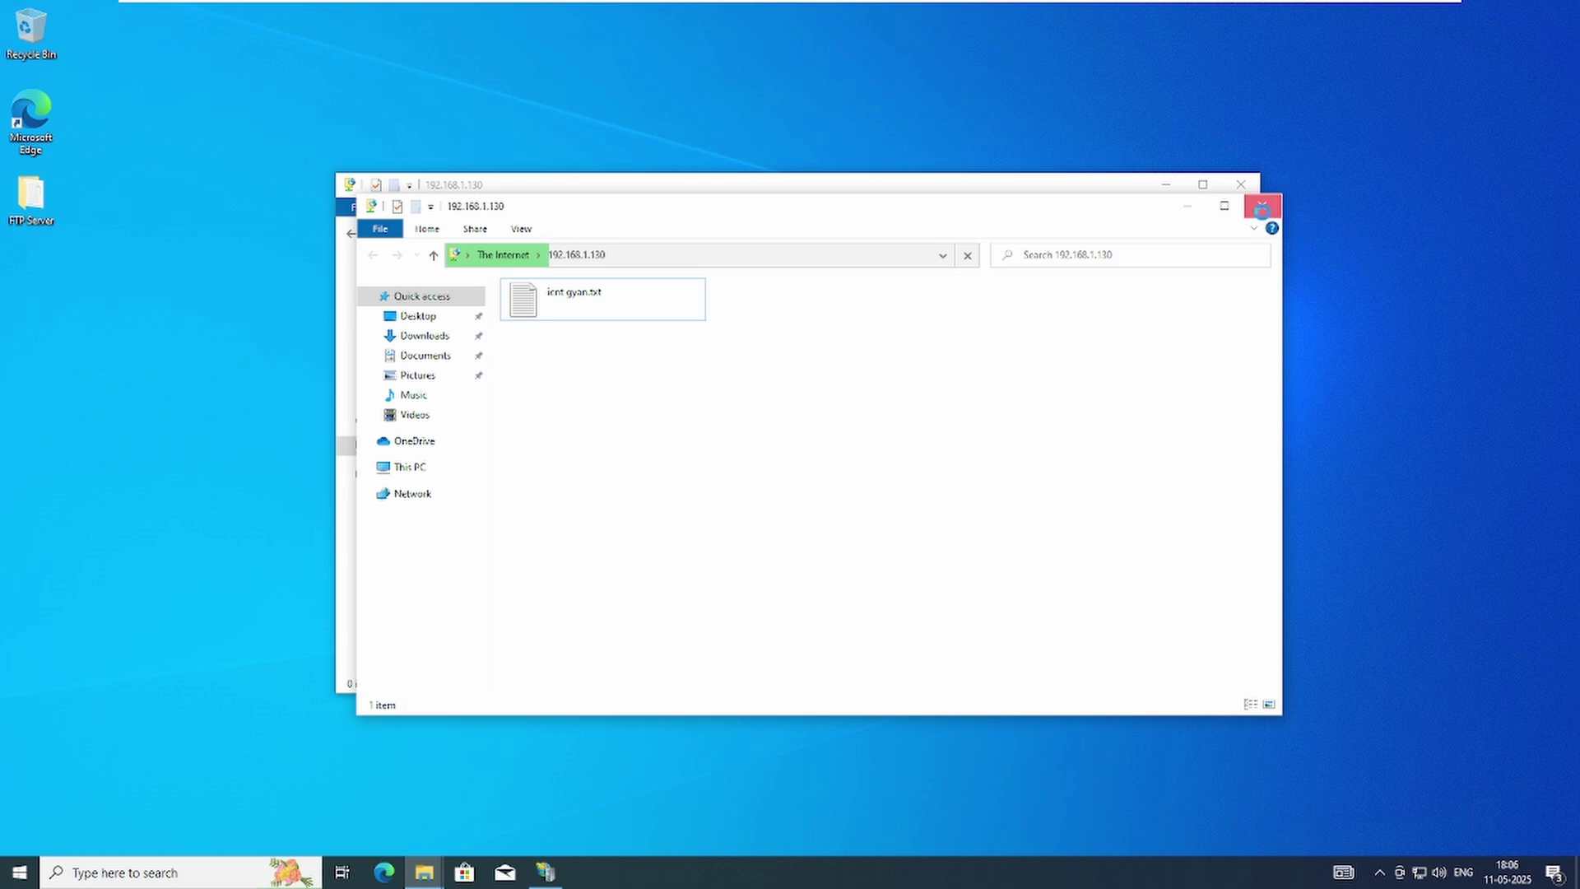
left_click(1242, 188)
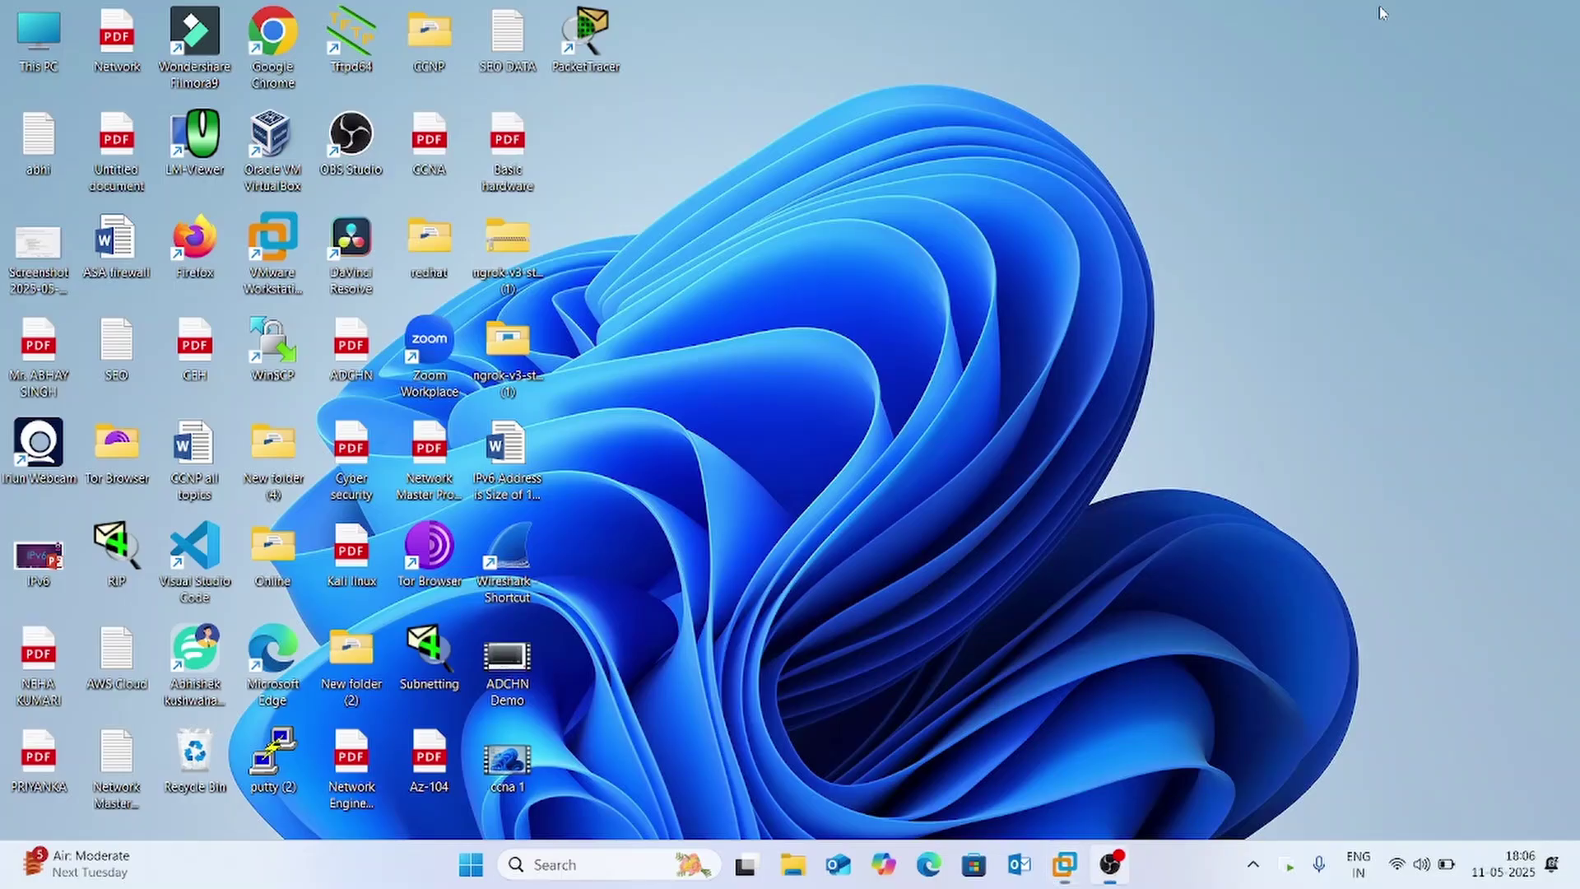
left_click(1382, 14)
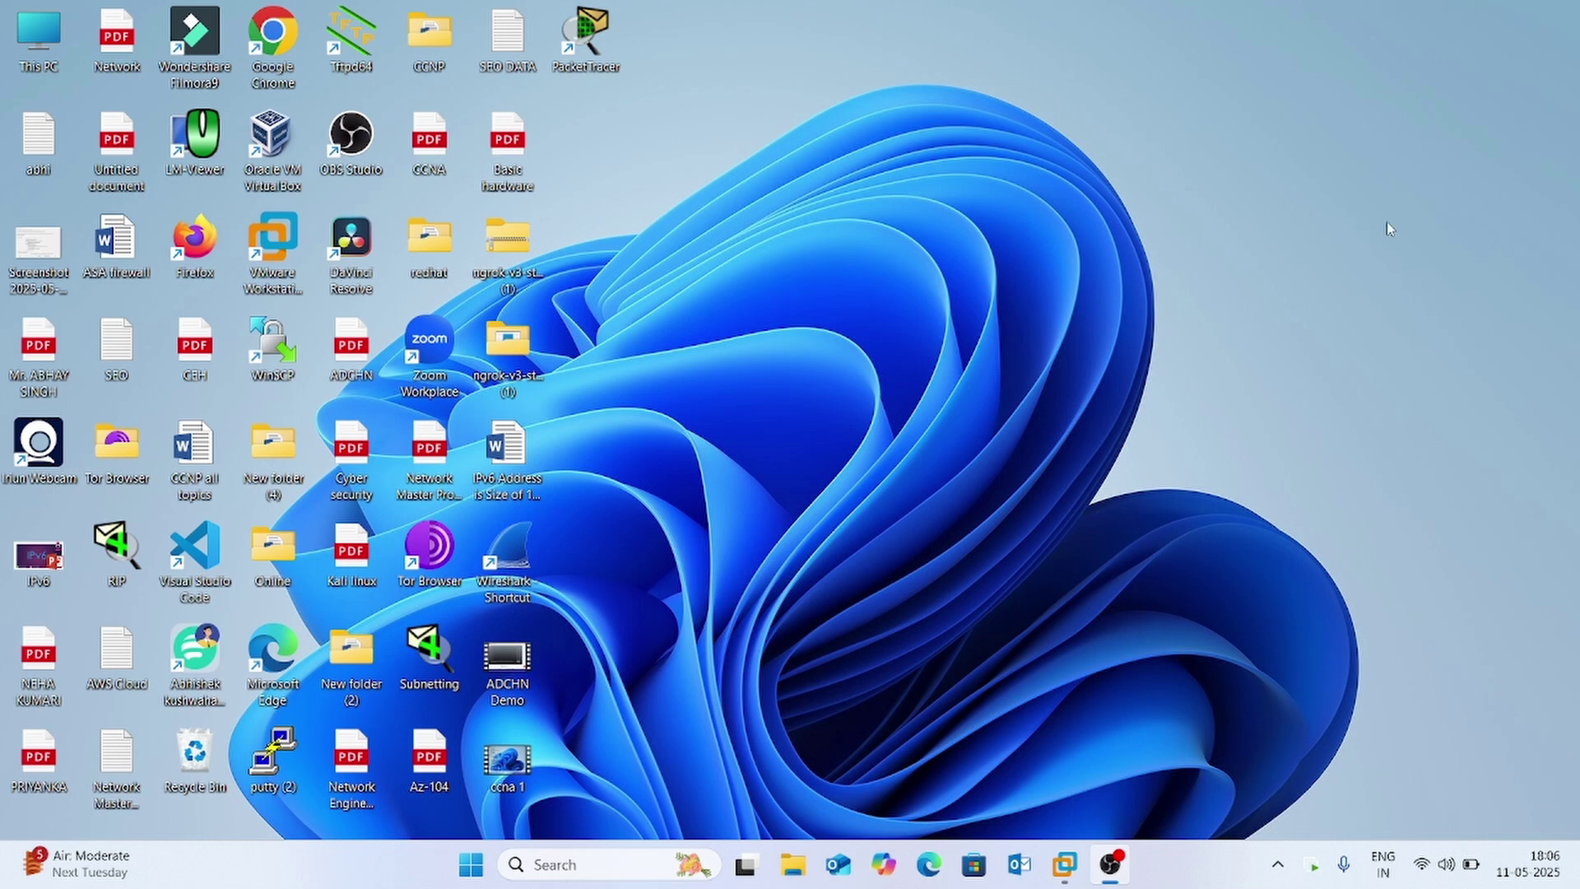
Run cmd on the host computer, ping 192.168.1.130 and close the Command Prompt window
left_click(1050, 282)
key("super+r")
type("c")
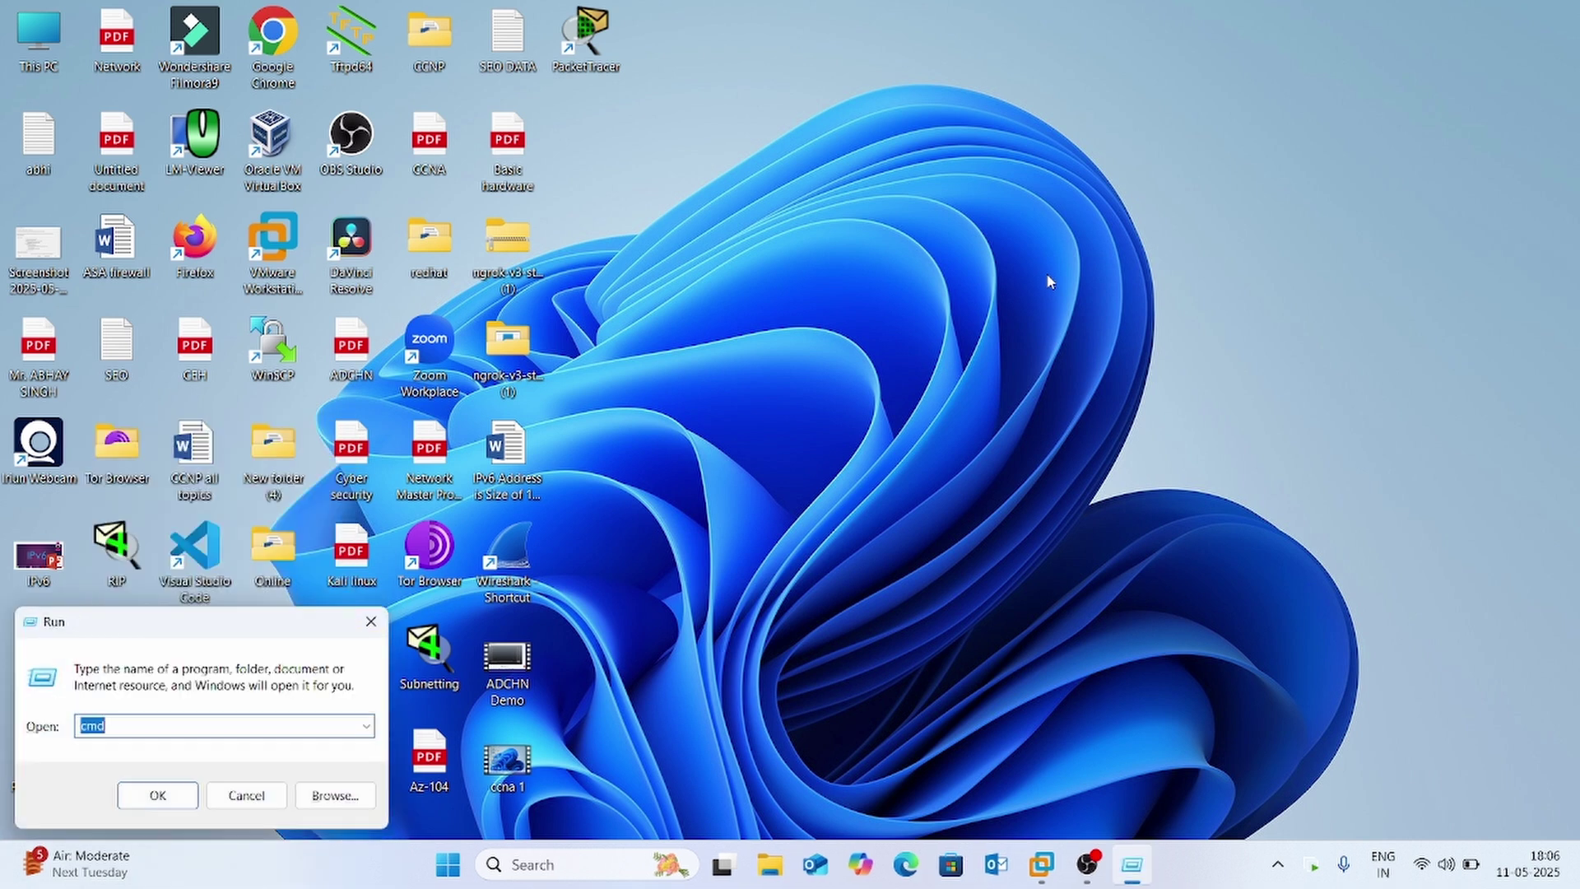
key("Return")
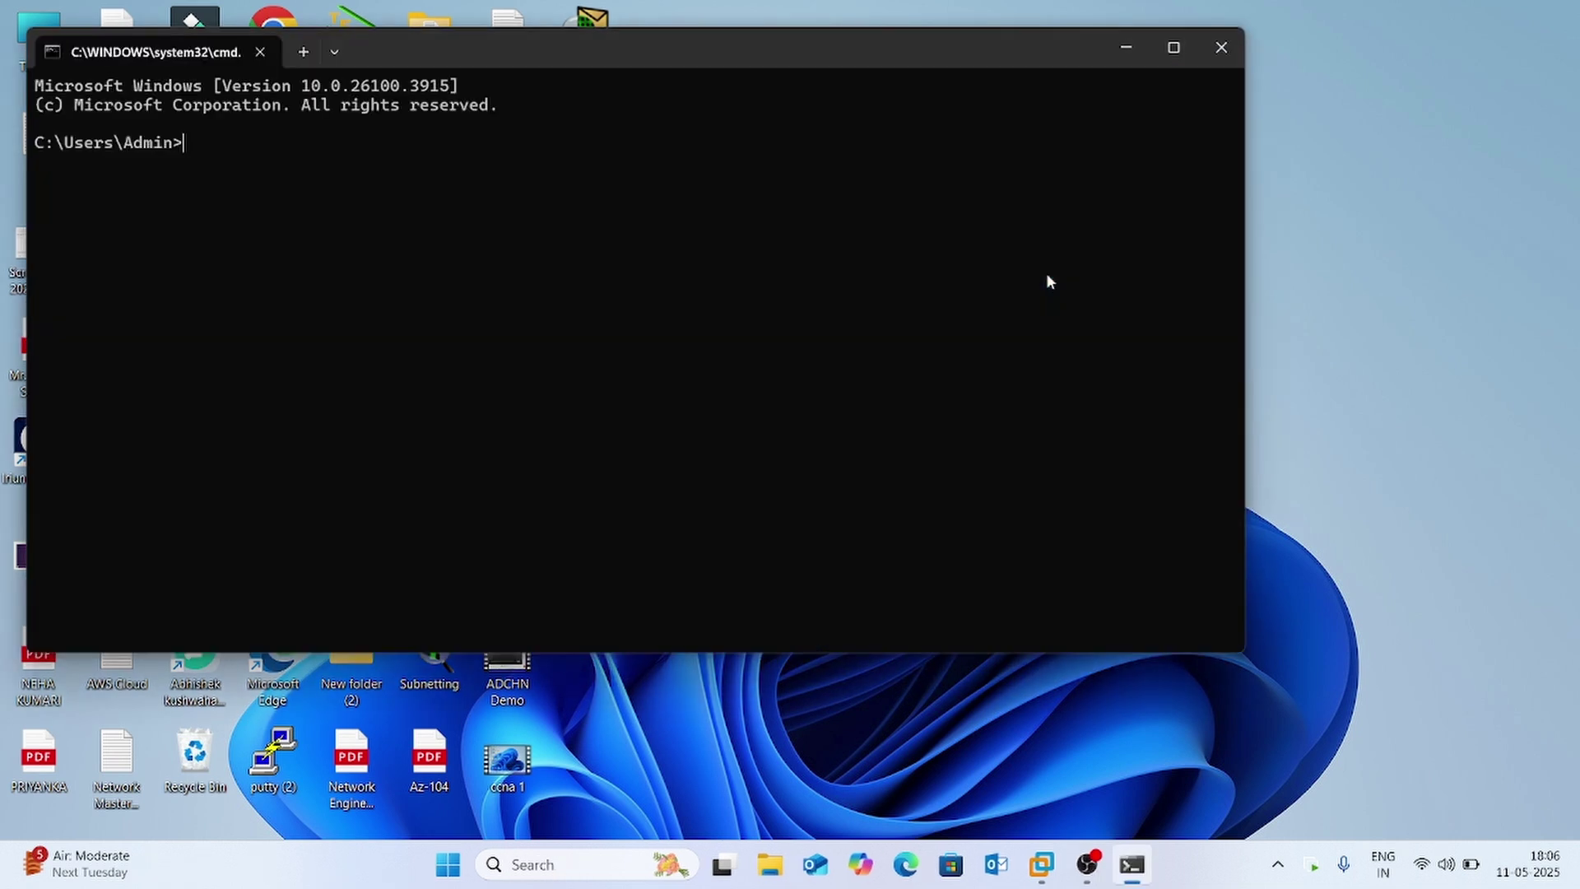
type("ping")
type("192.168.1.130")
key("Return")
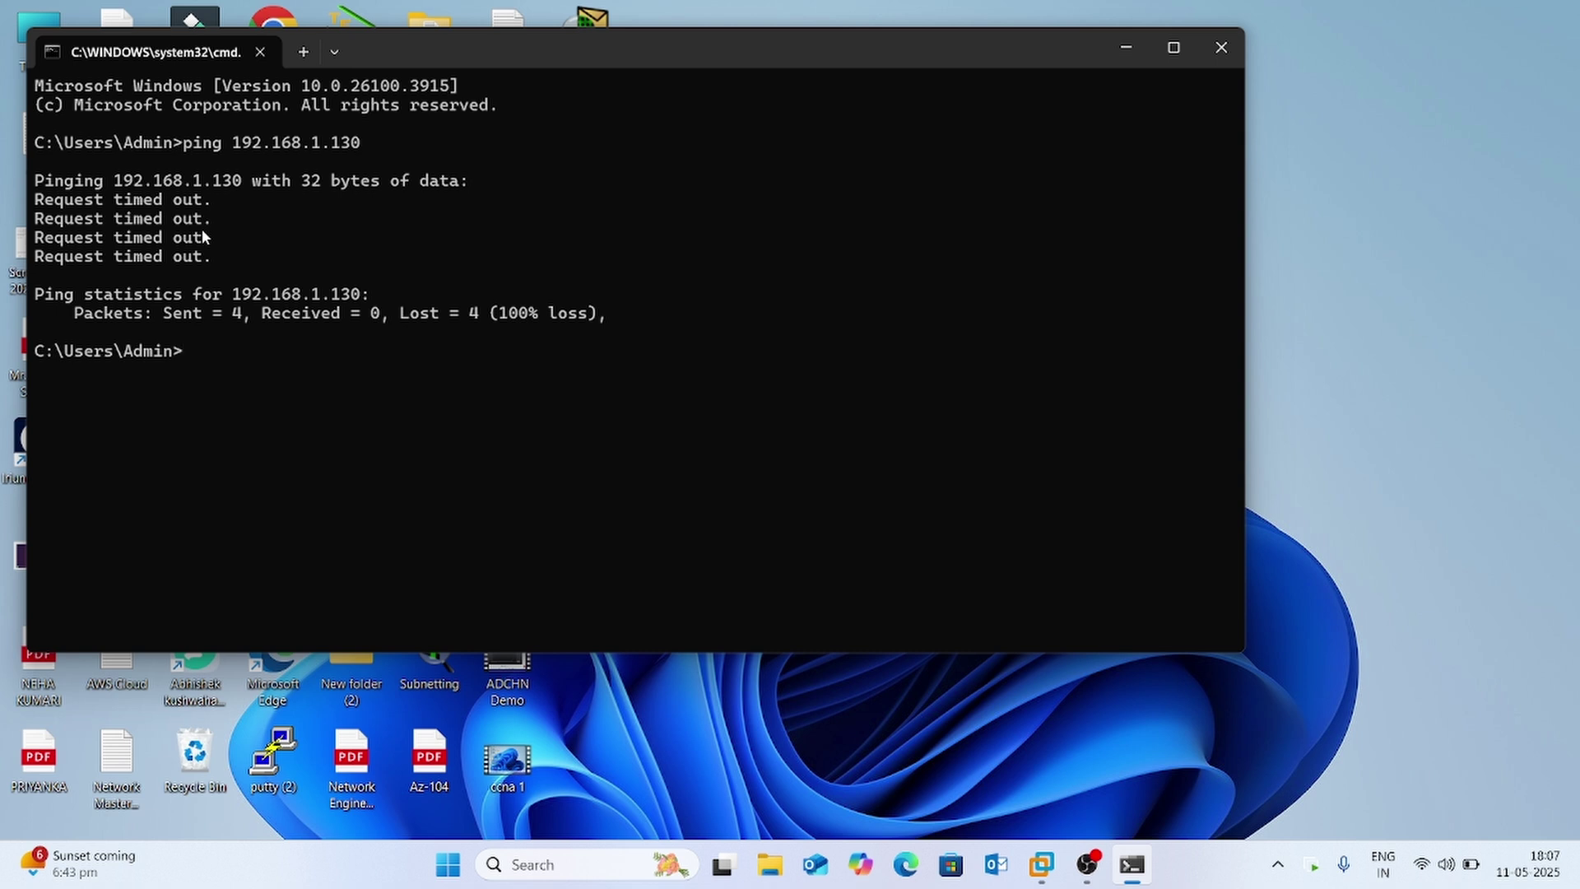
left_click(1221, 47)
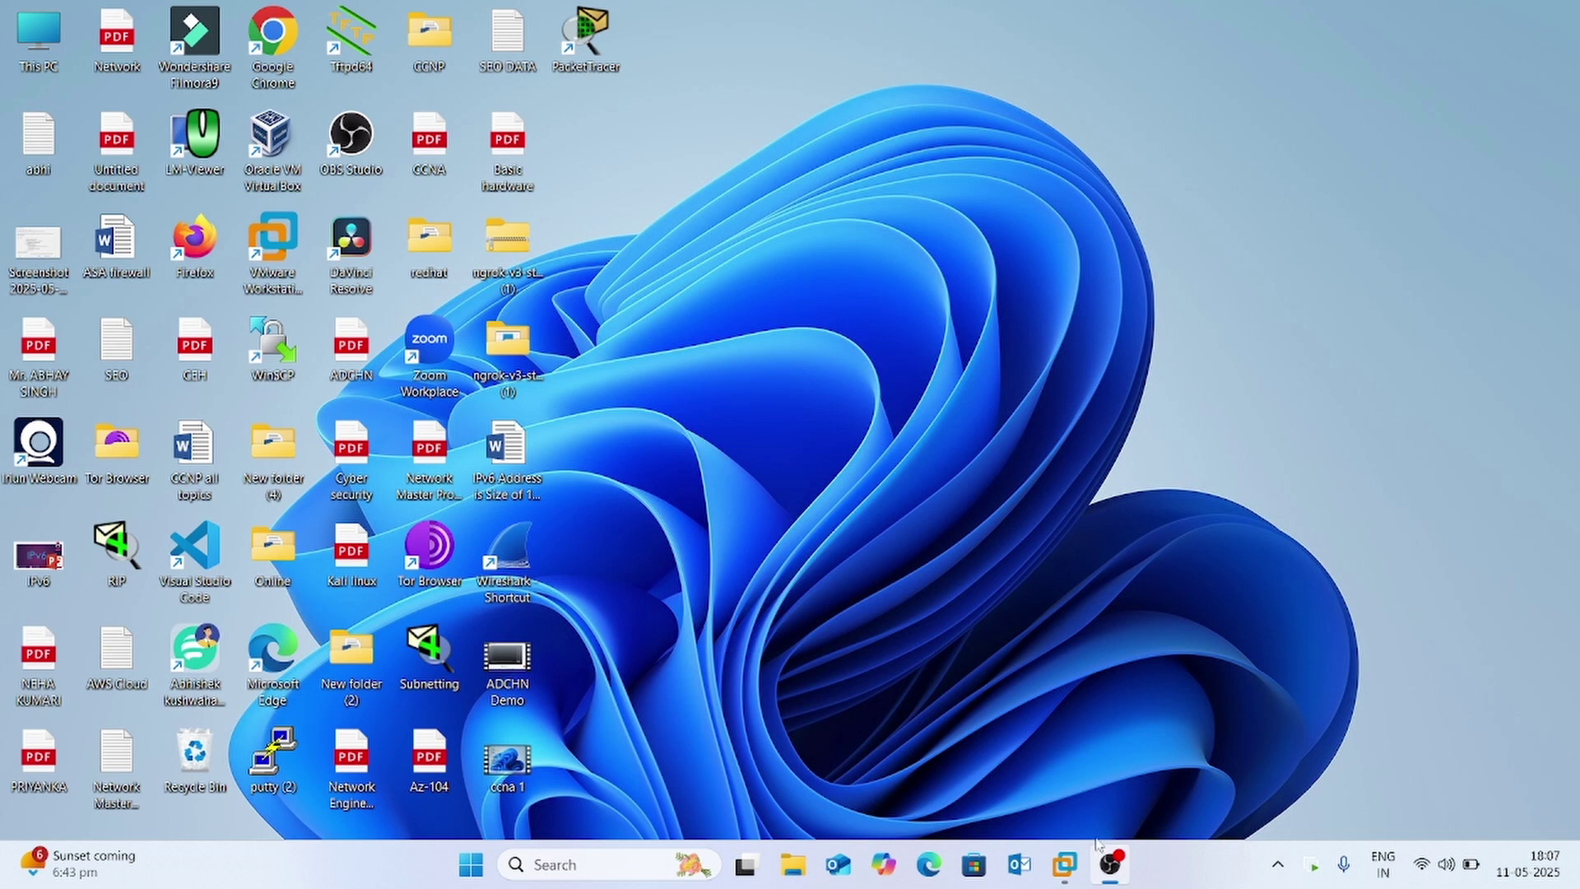
Switch back to the virtual machine, open Windows Defender Firewall by running firewall.cpl, and maximize its window
left_click(1066, 866)
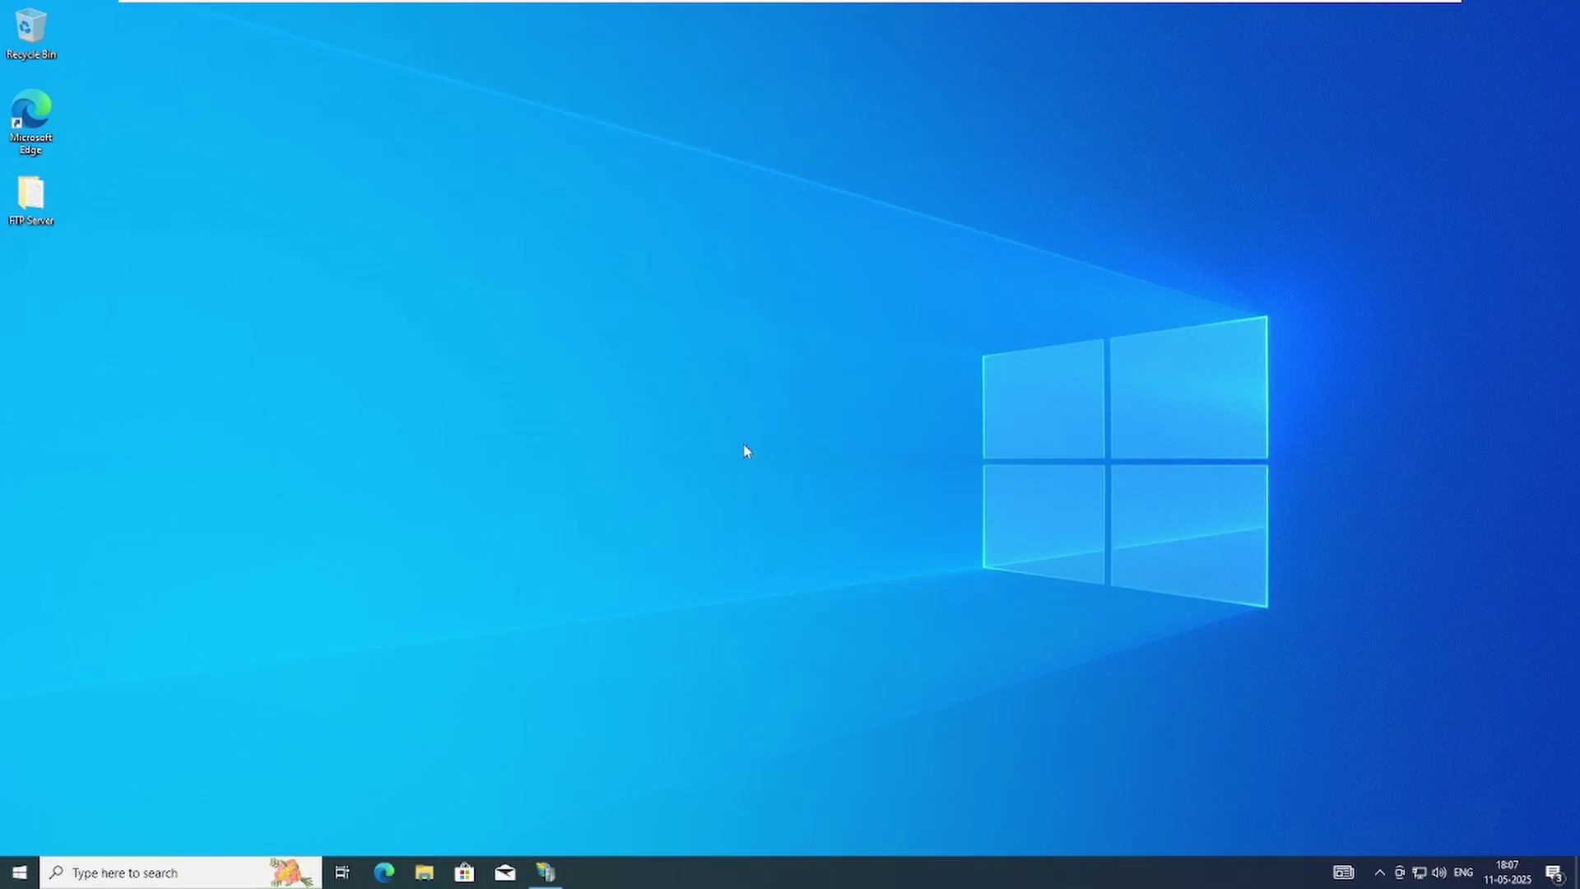
key("super+r")
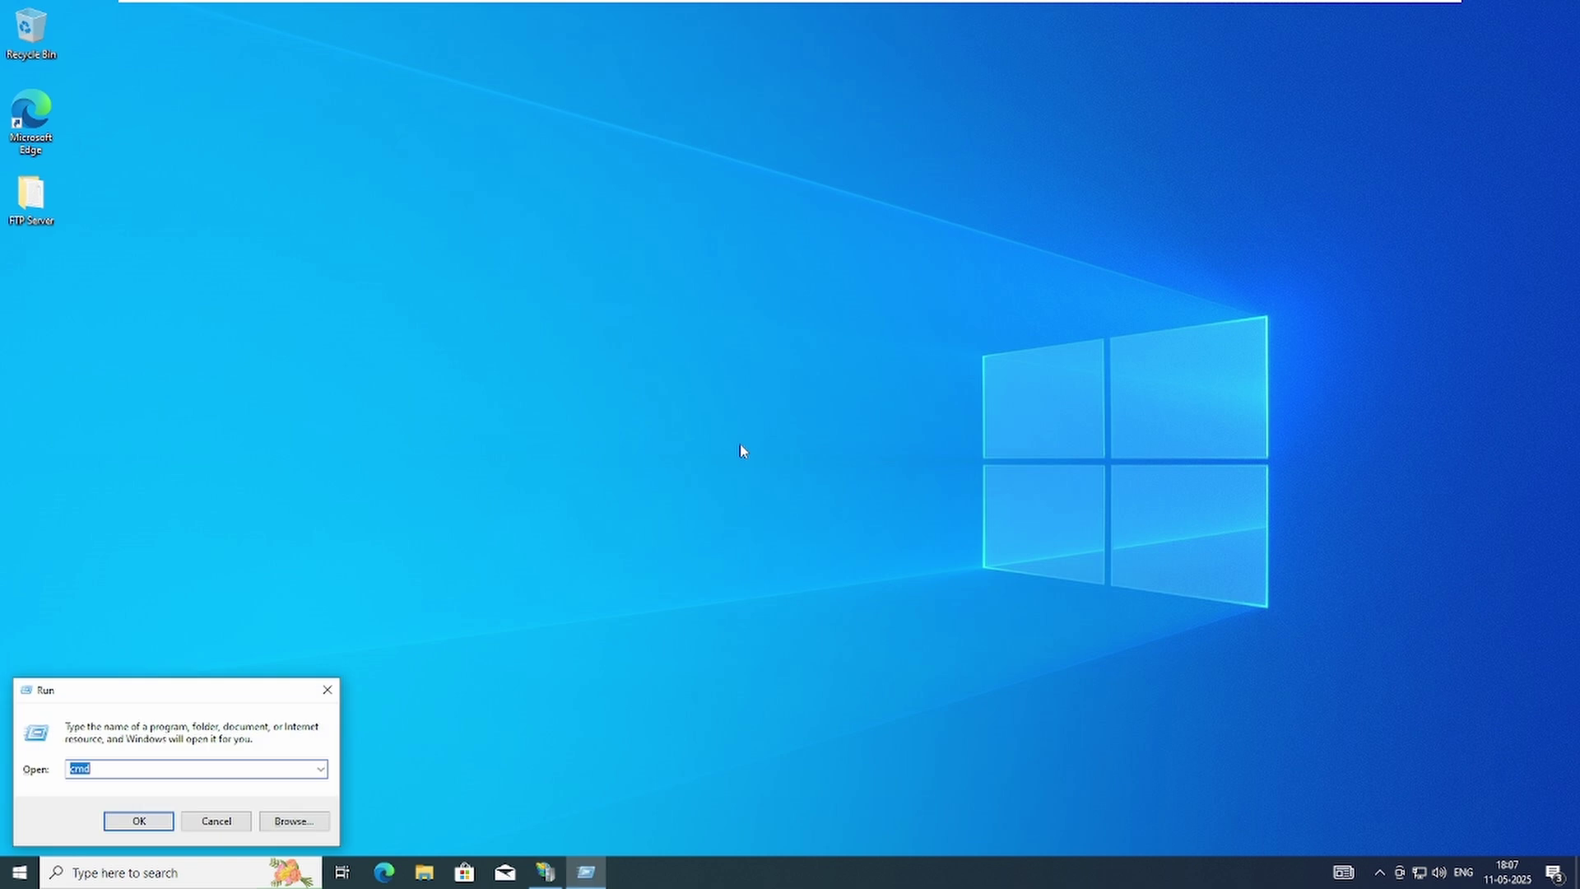
type("firewall.cpl")
key("Return")
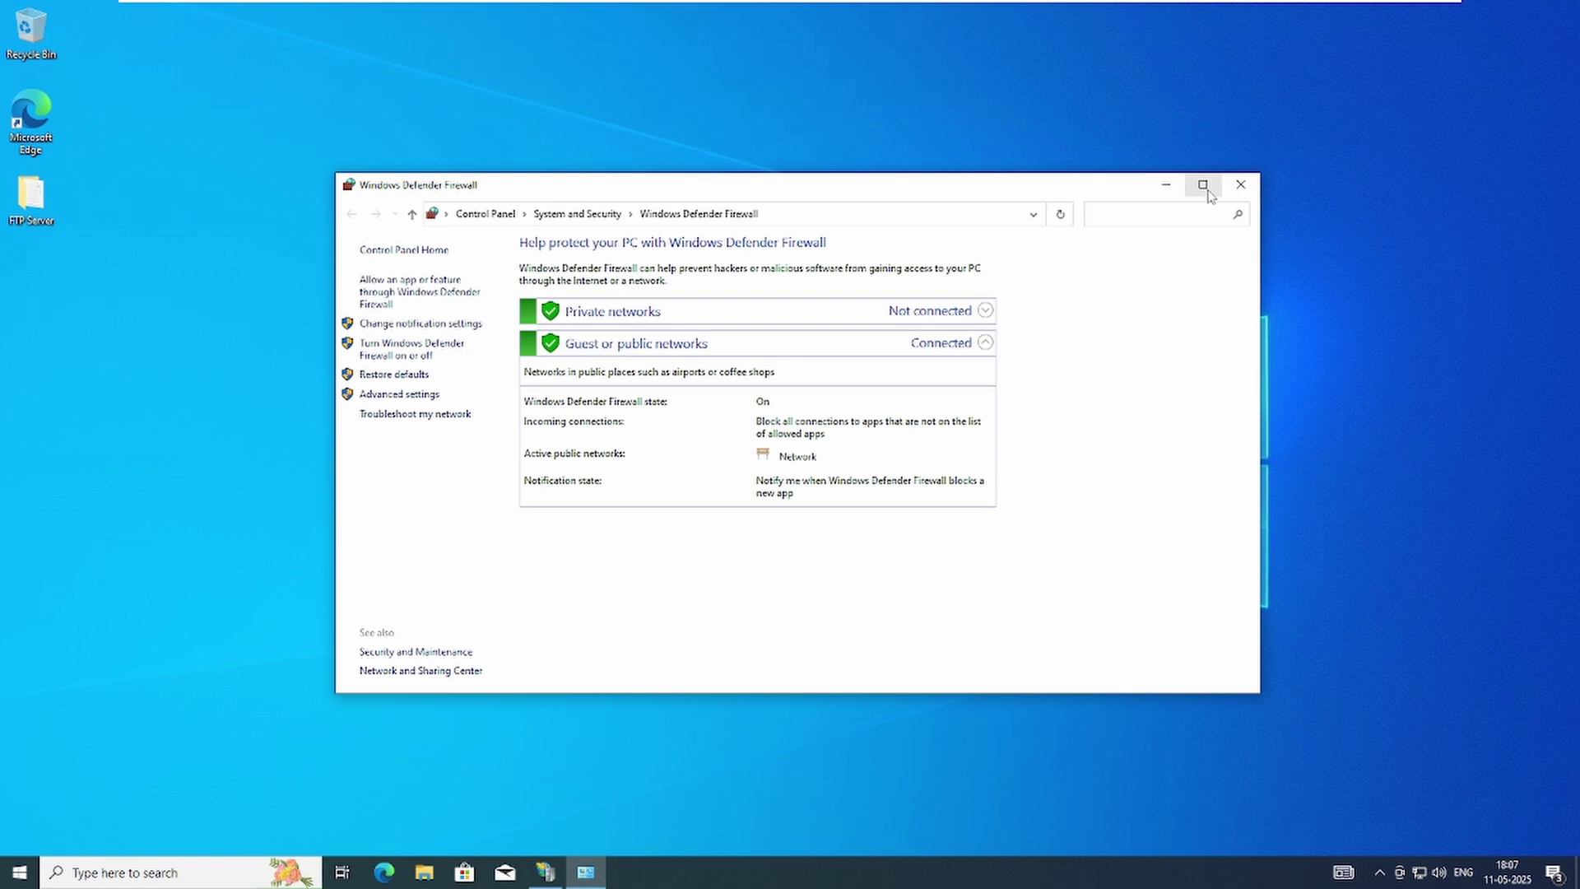
left_click(1202, 184)
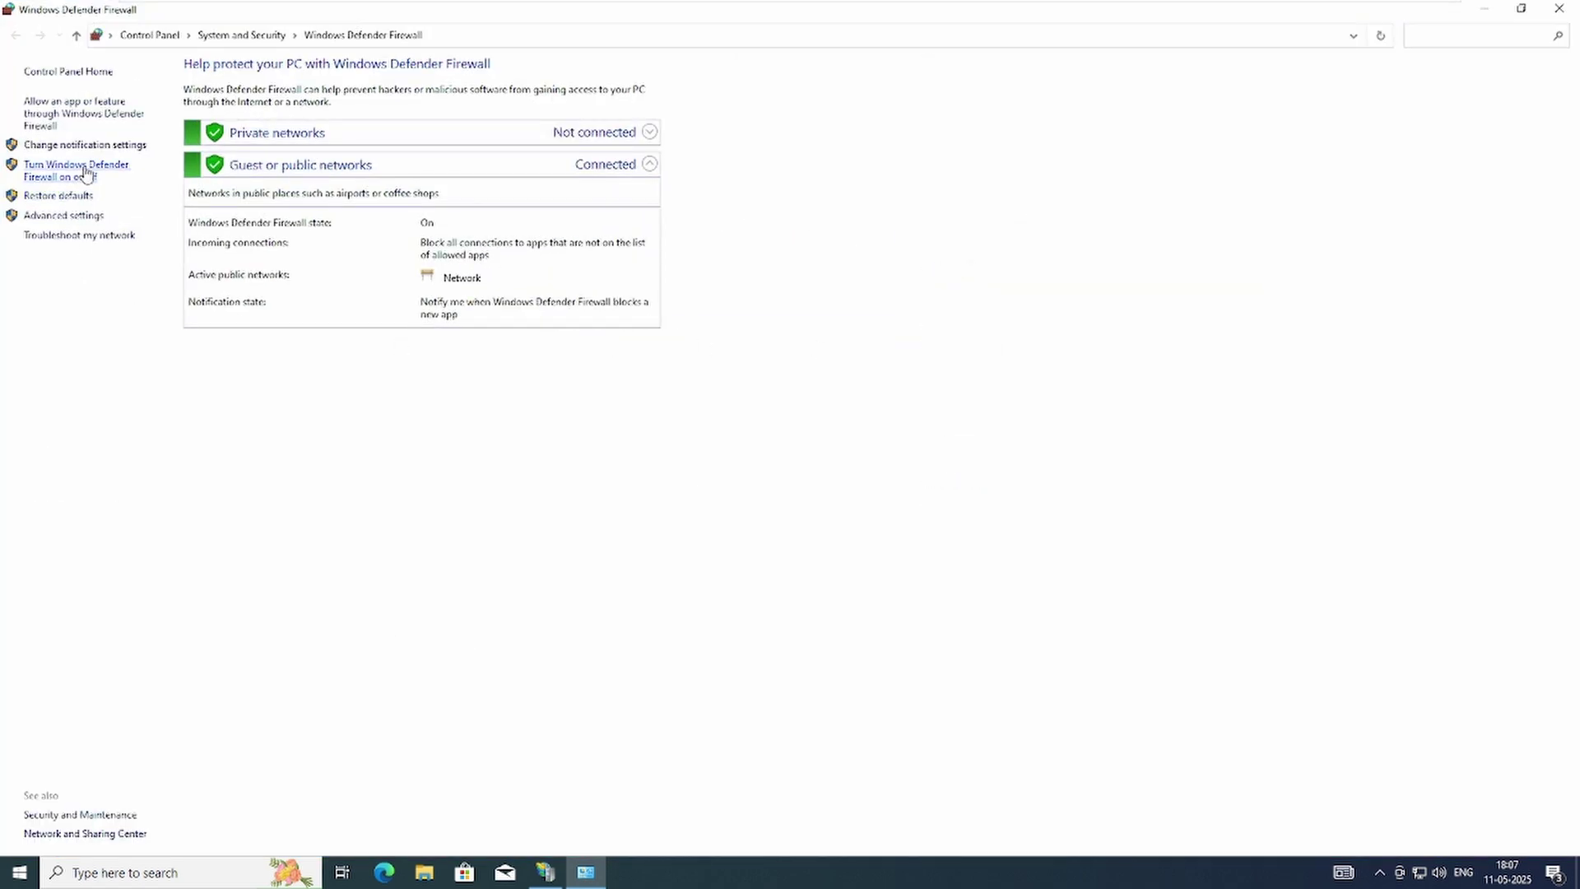
Turn off Windows Defender Firewall for both private and public networks
left_click(86, 171)
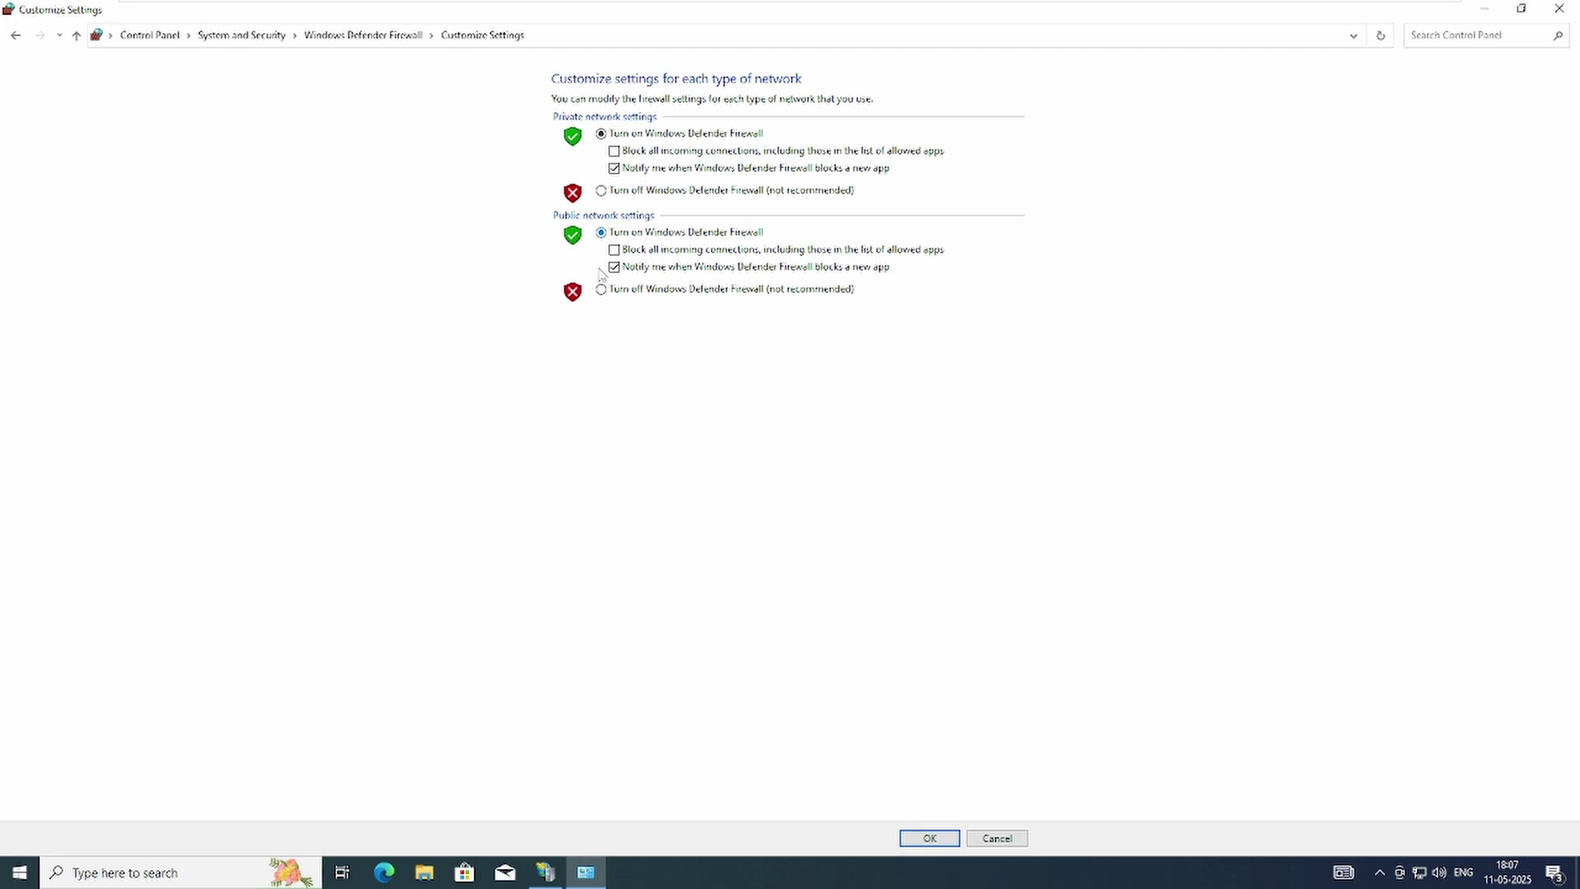
left_click(602, 191)
left_click(602, 289)
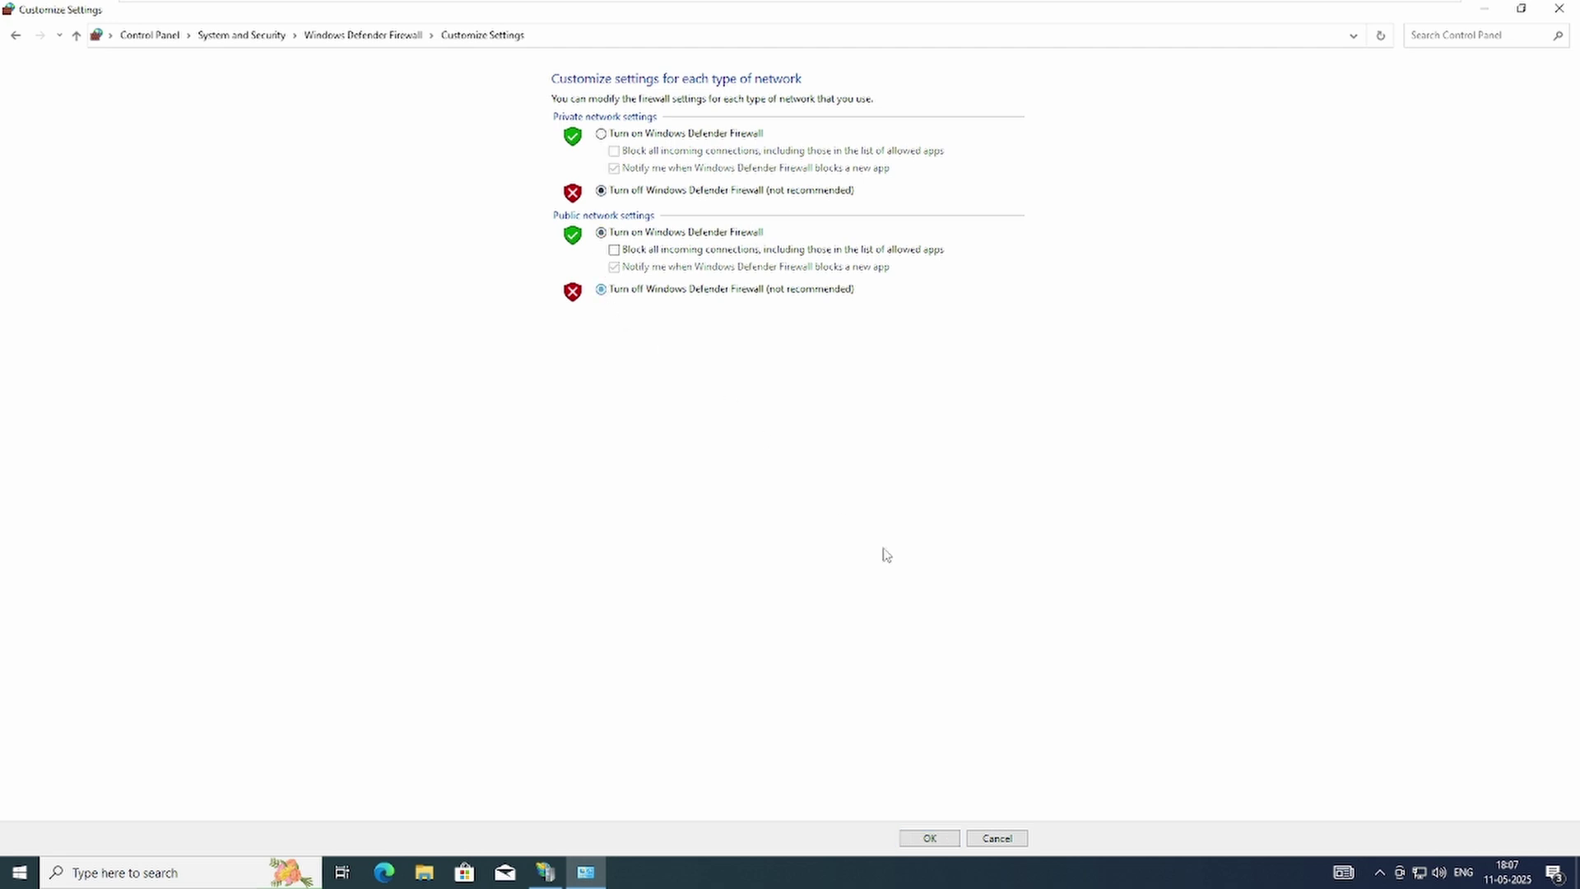
left_click(947, 837)
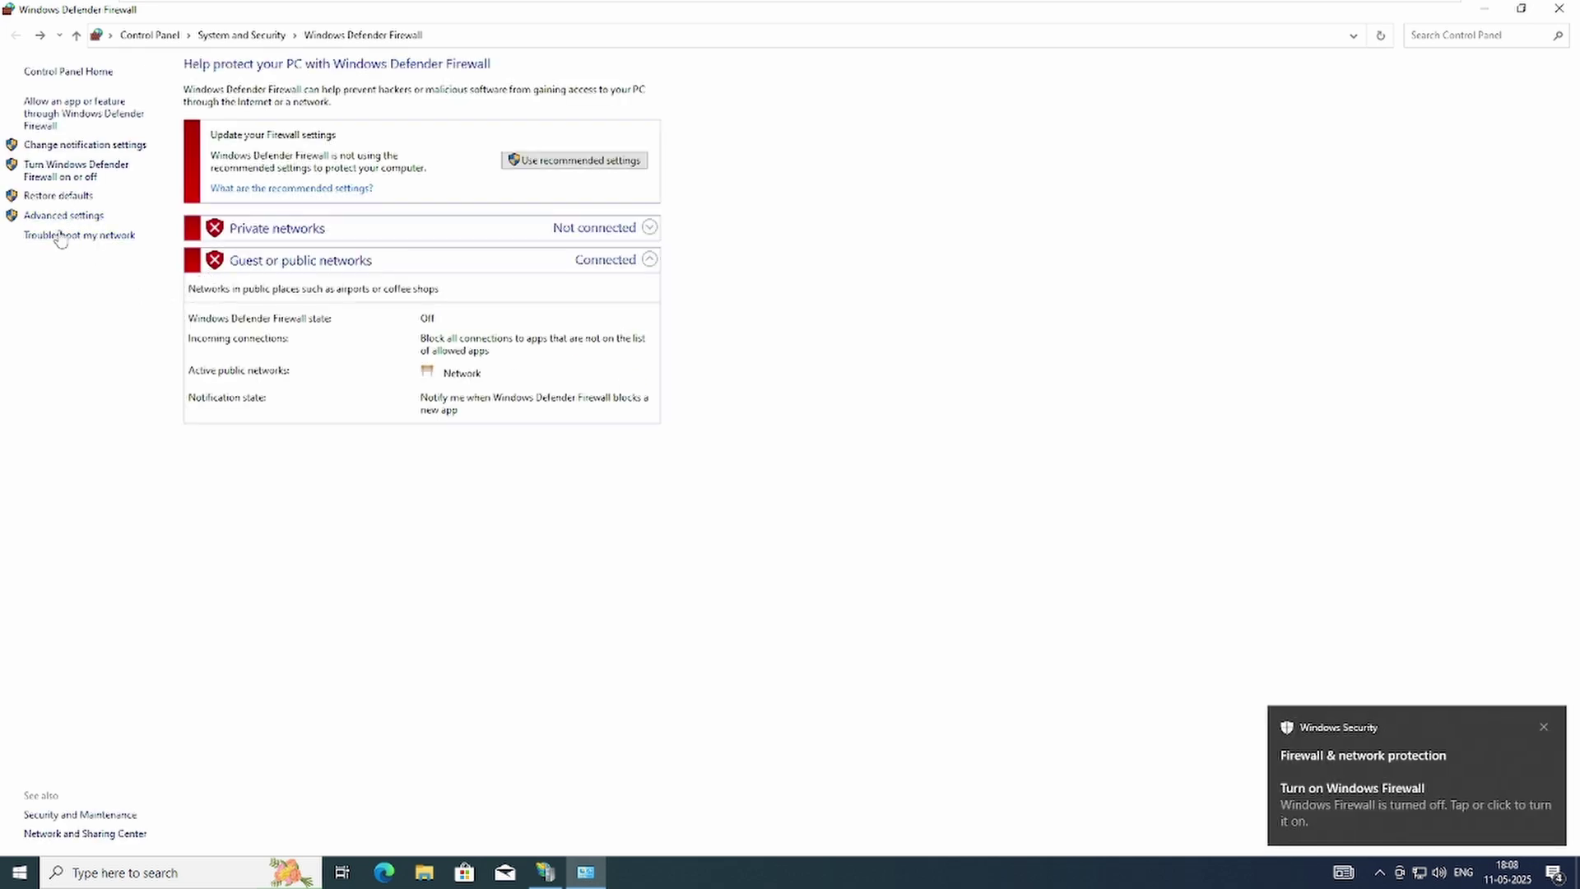
Check the FTP Server entry among the apps allowed through the firewall, close the window and minimize the virtual machine
left_click(63, 117)
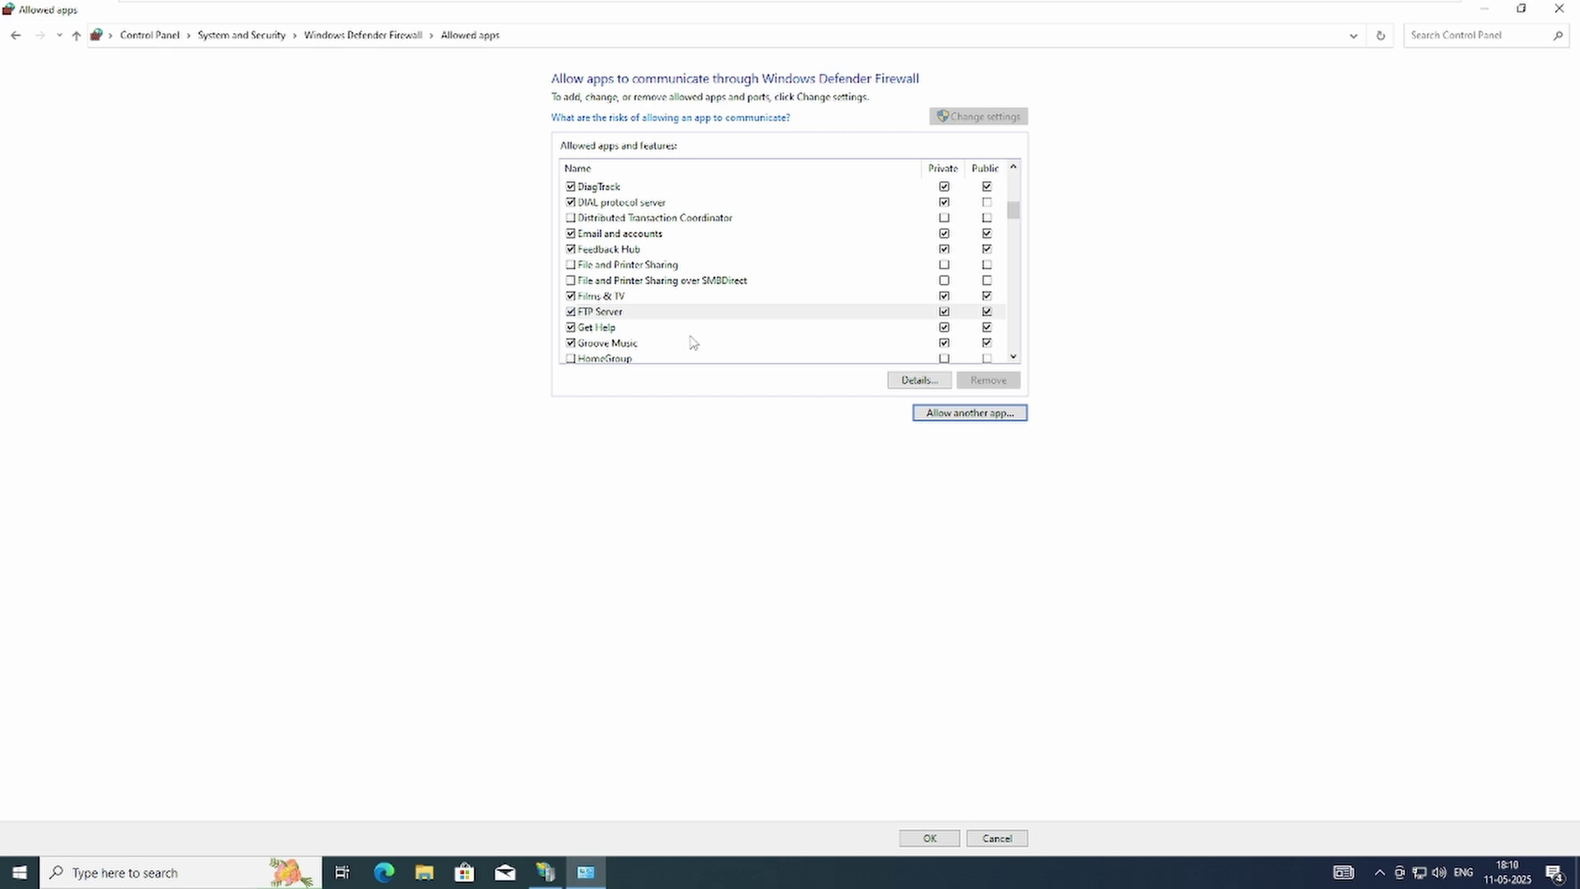
left_click(1562, 10)
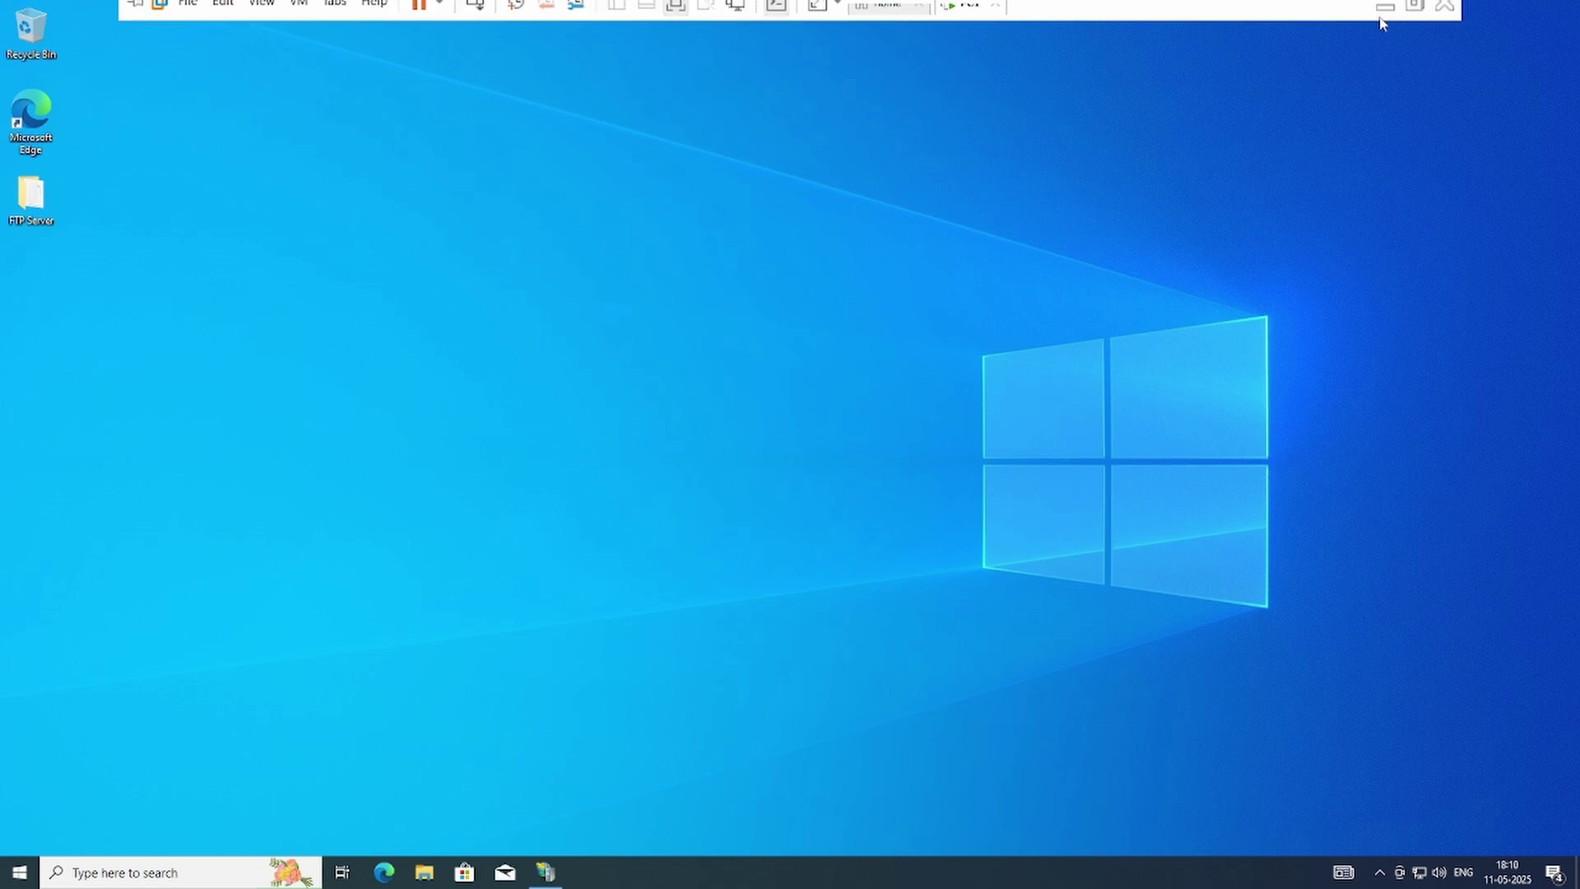
left_click(1387, 16)
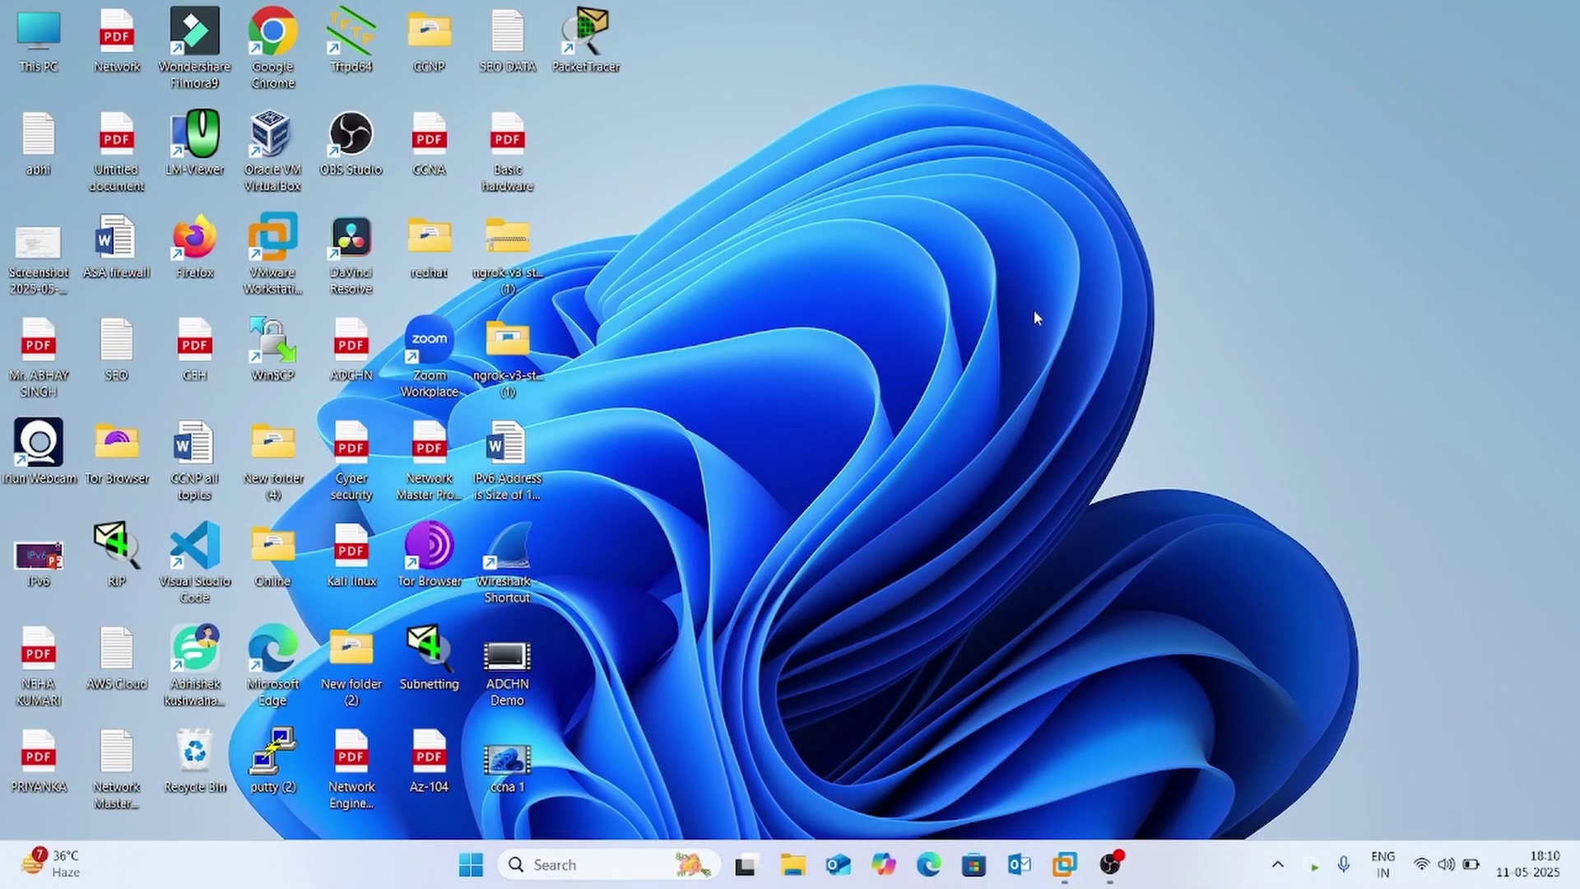
Open Command Prompt on the host again, repeat the ping to 192.168.1.130, inspect the packet loss and close the window
key("super+r")
type("c")
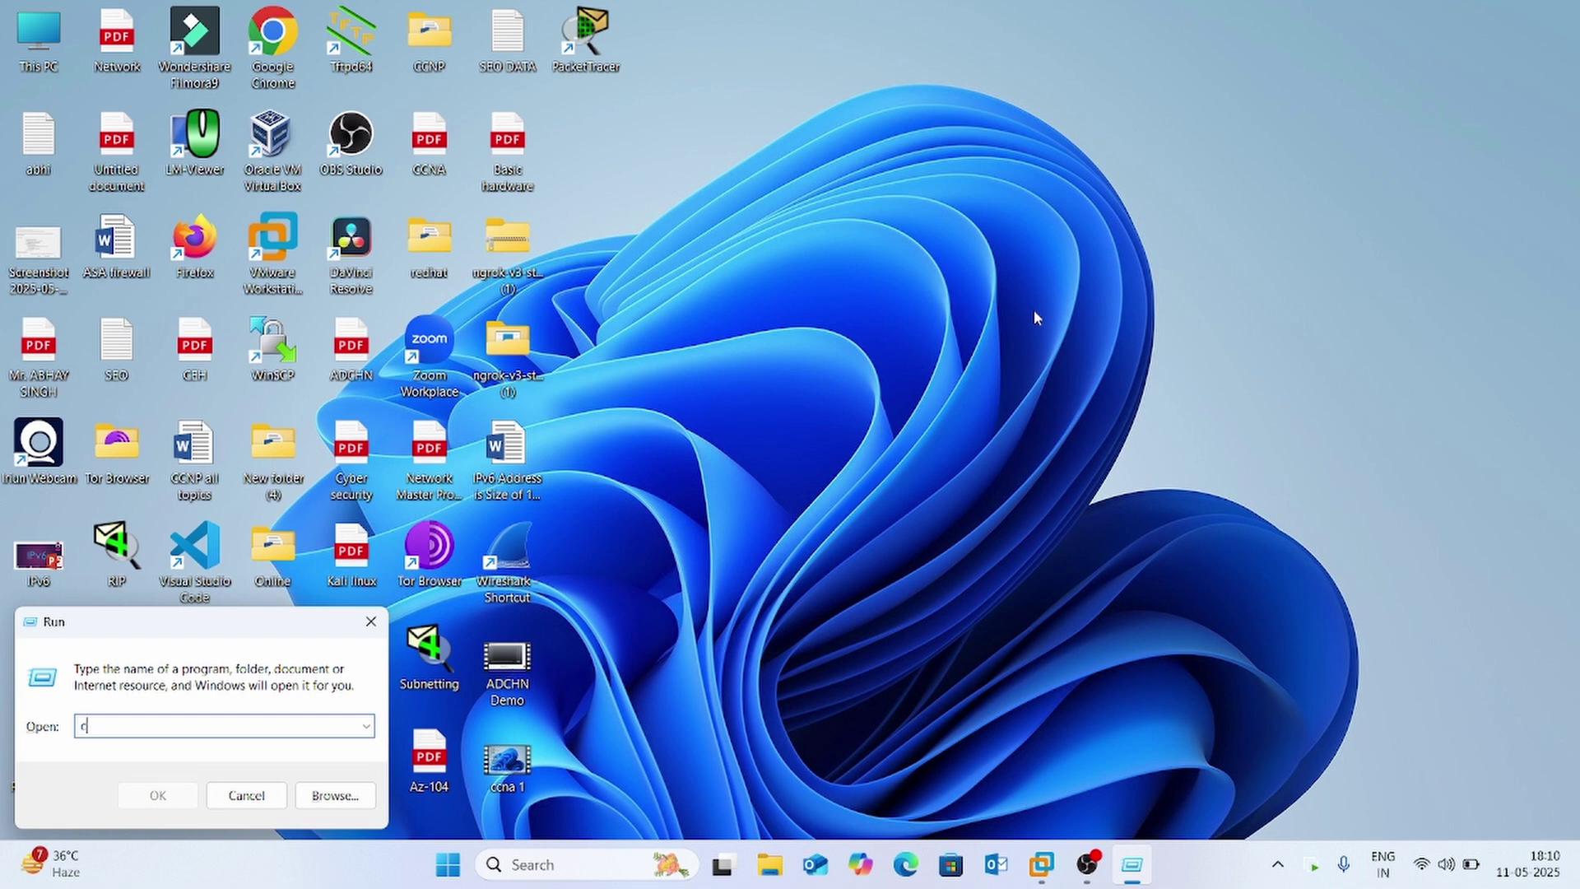
type("md")
key("Return")
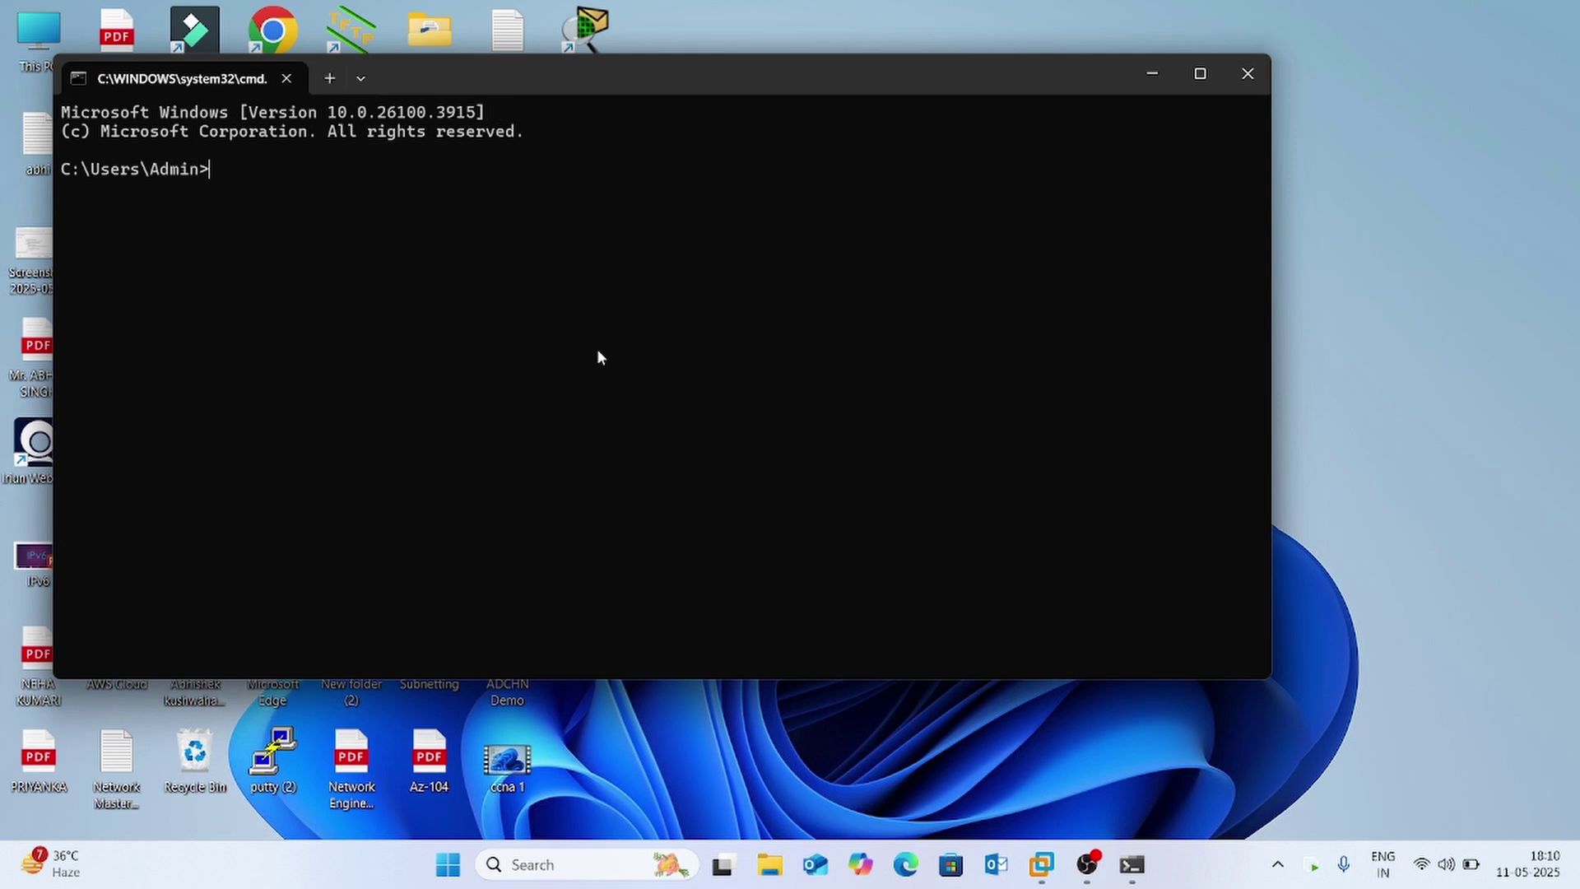
type("ping 192.168.1.130")
key("Return")
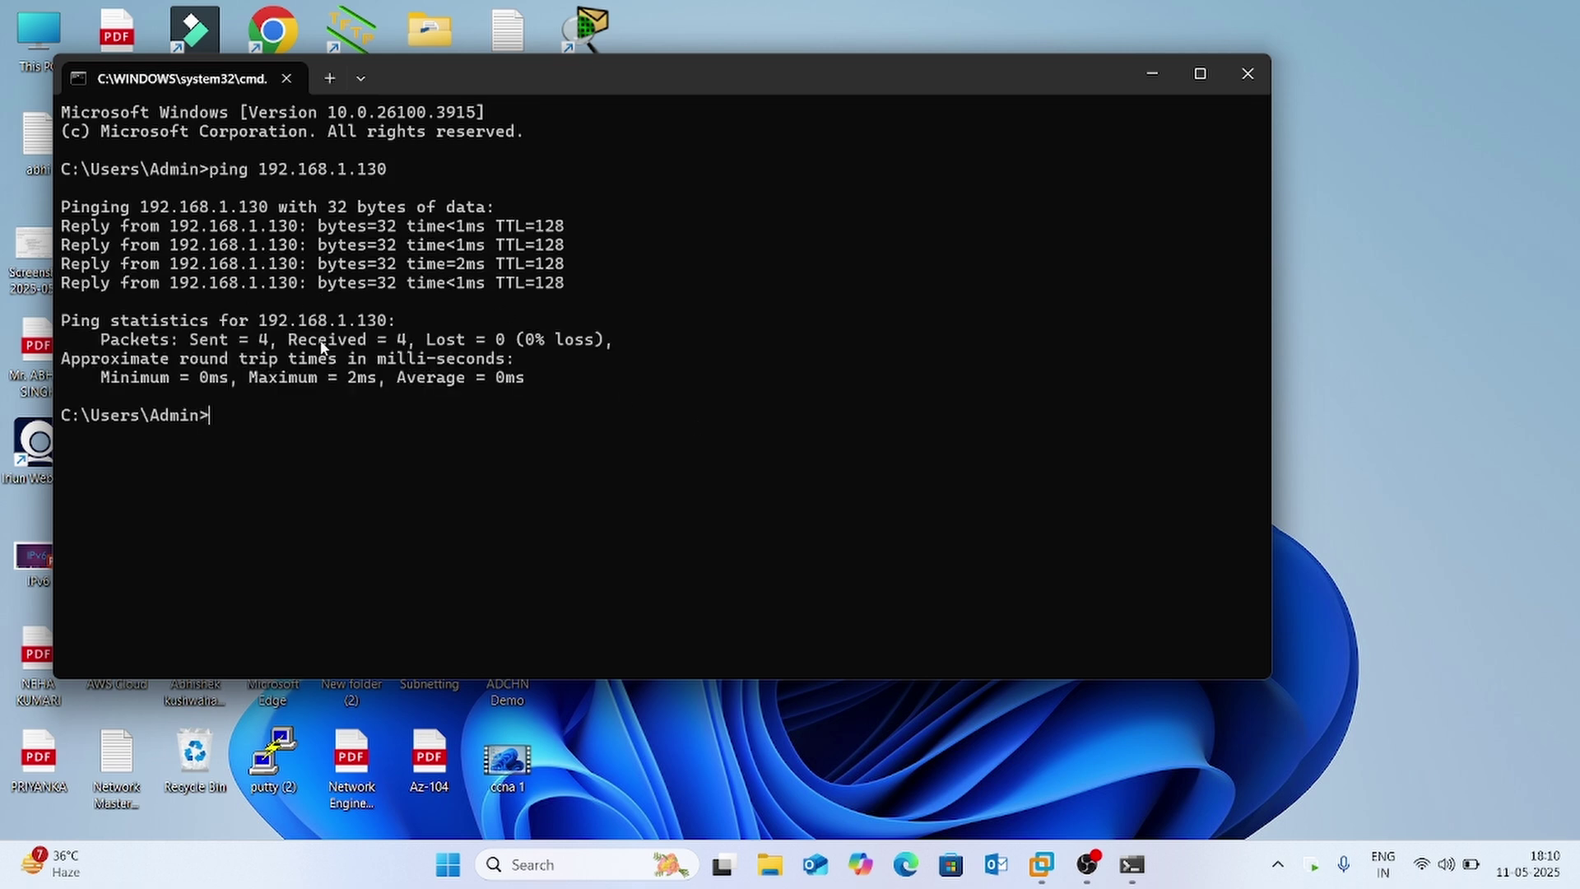
left_click_drag(110, 342, 605, 345)
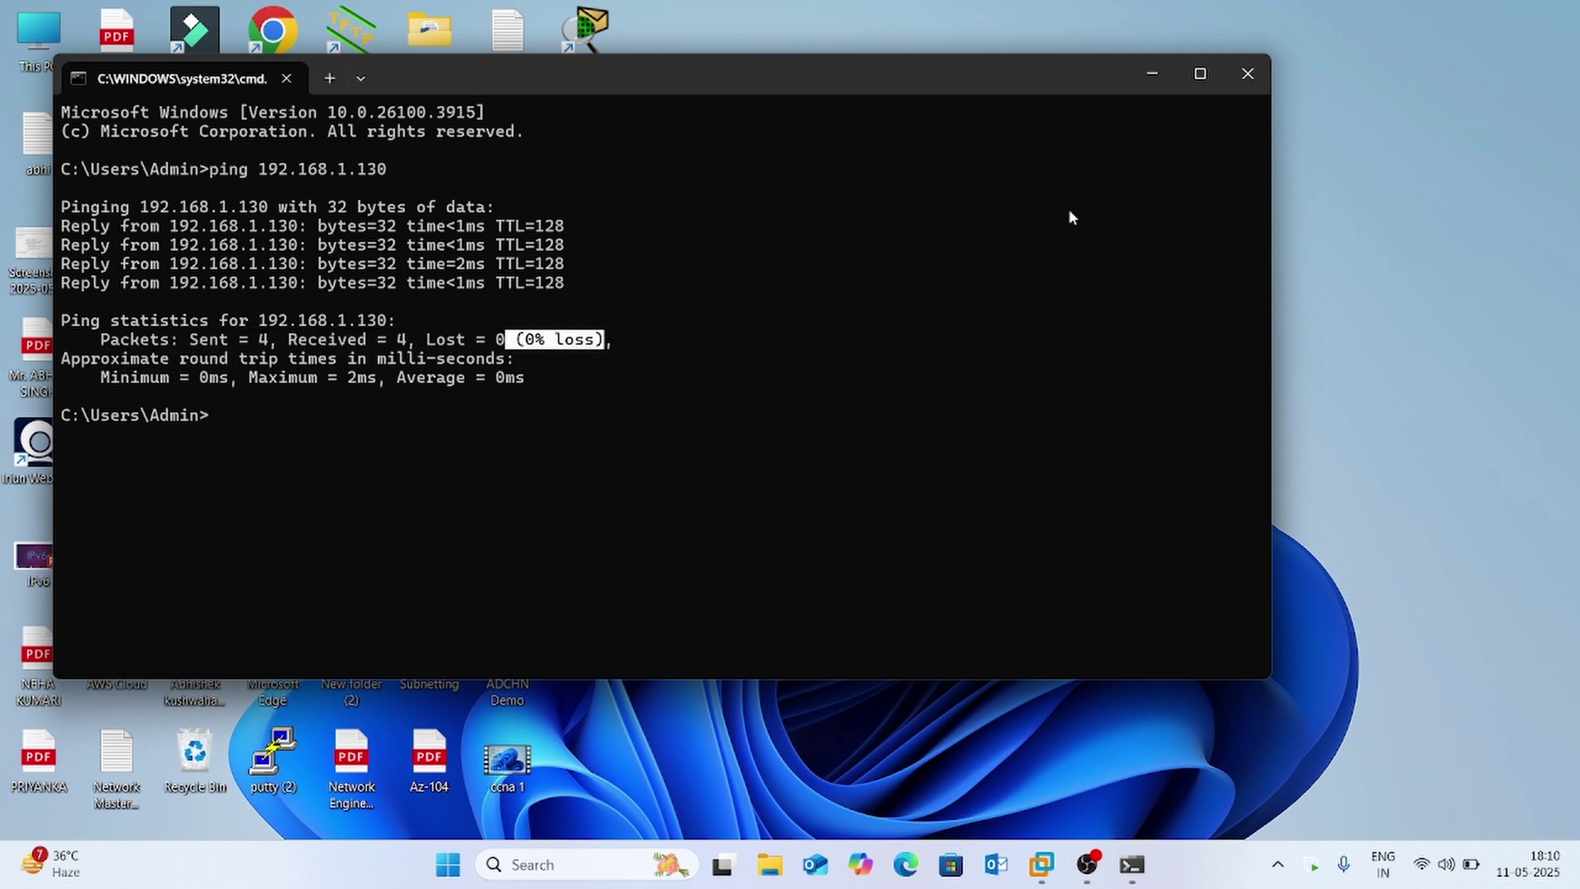
left_click(1261, 75)
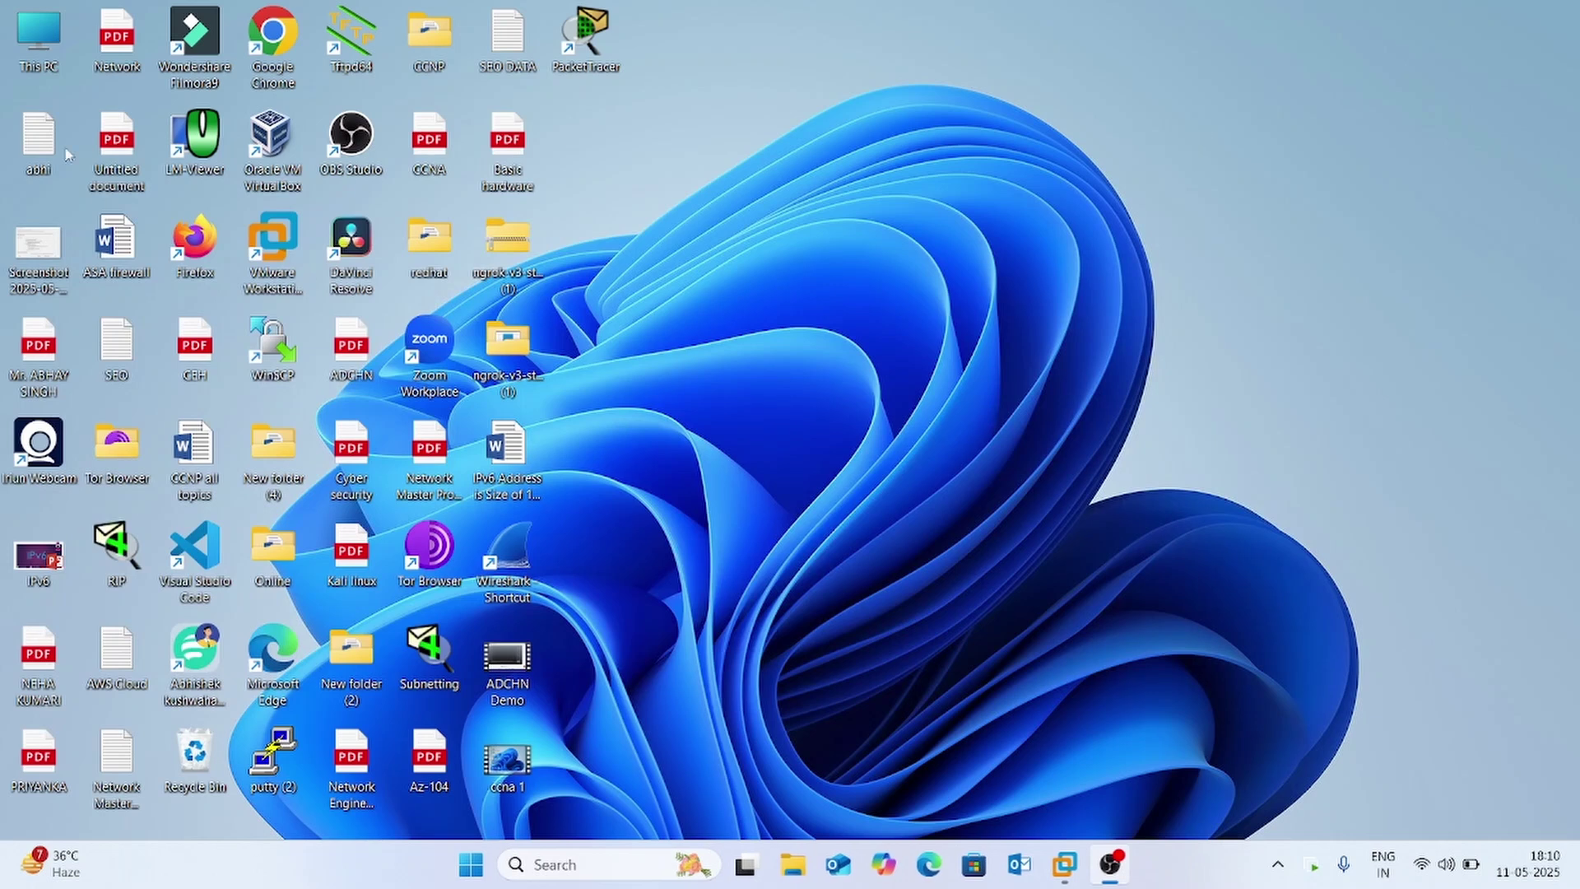
Open This PC on the host computer and browse to ftp://192.168.1.130
double_click(23, 43)
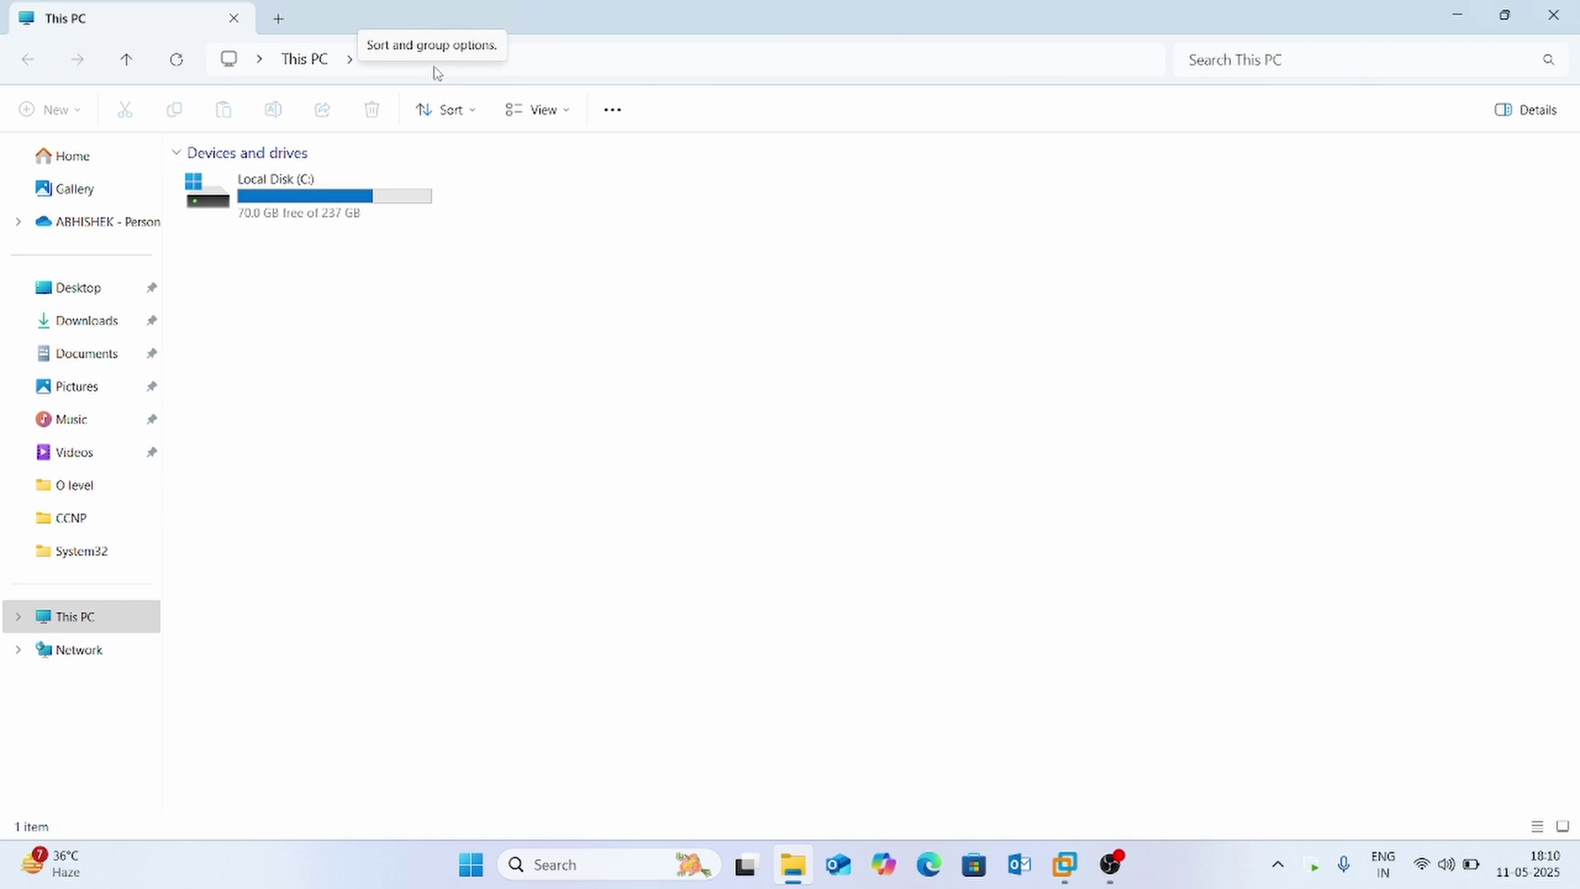
left_click(436, 71)
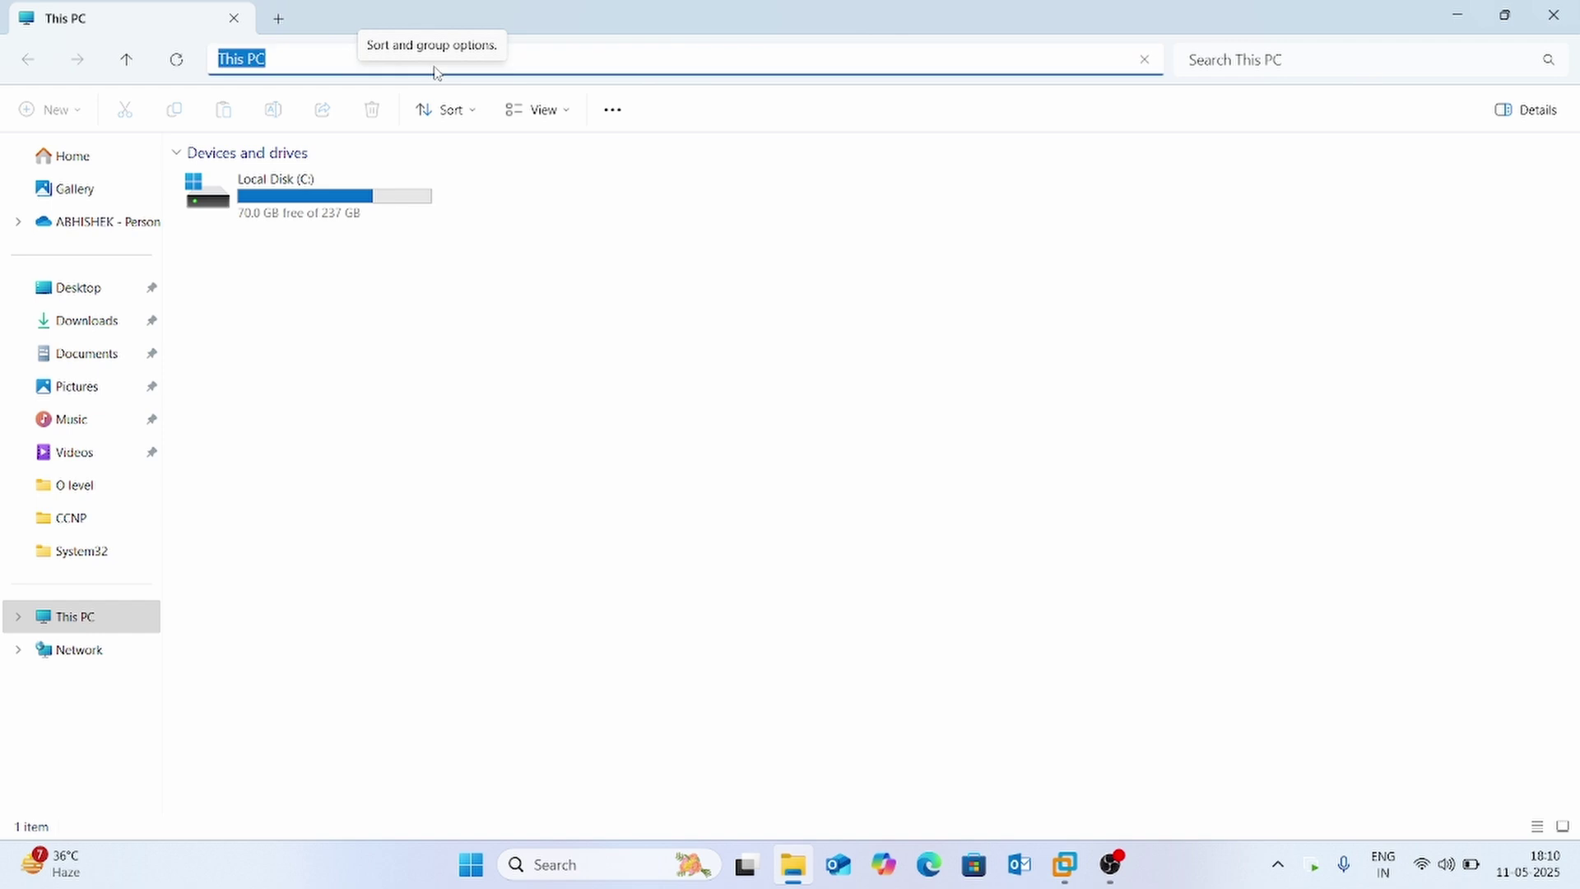
type("ft")
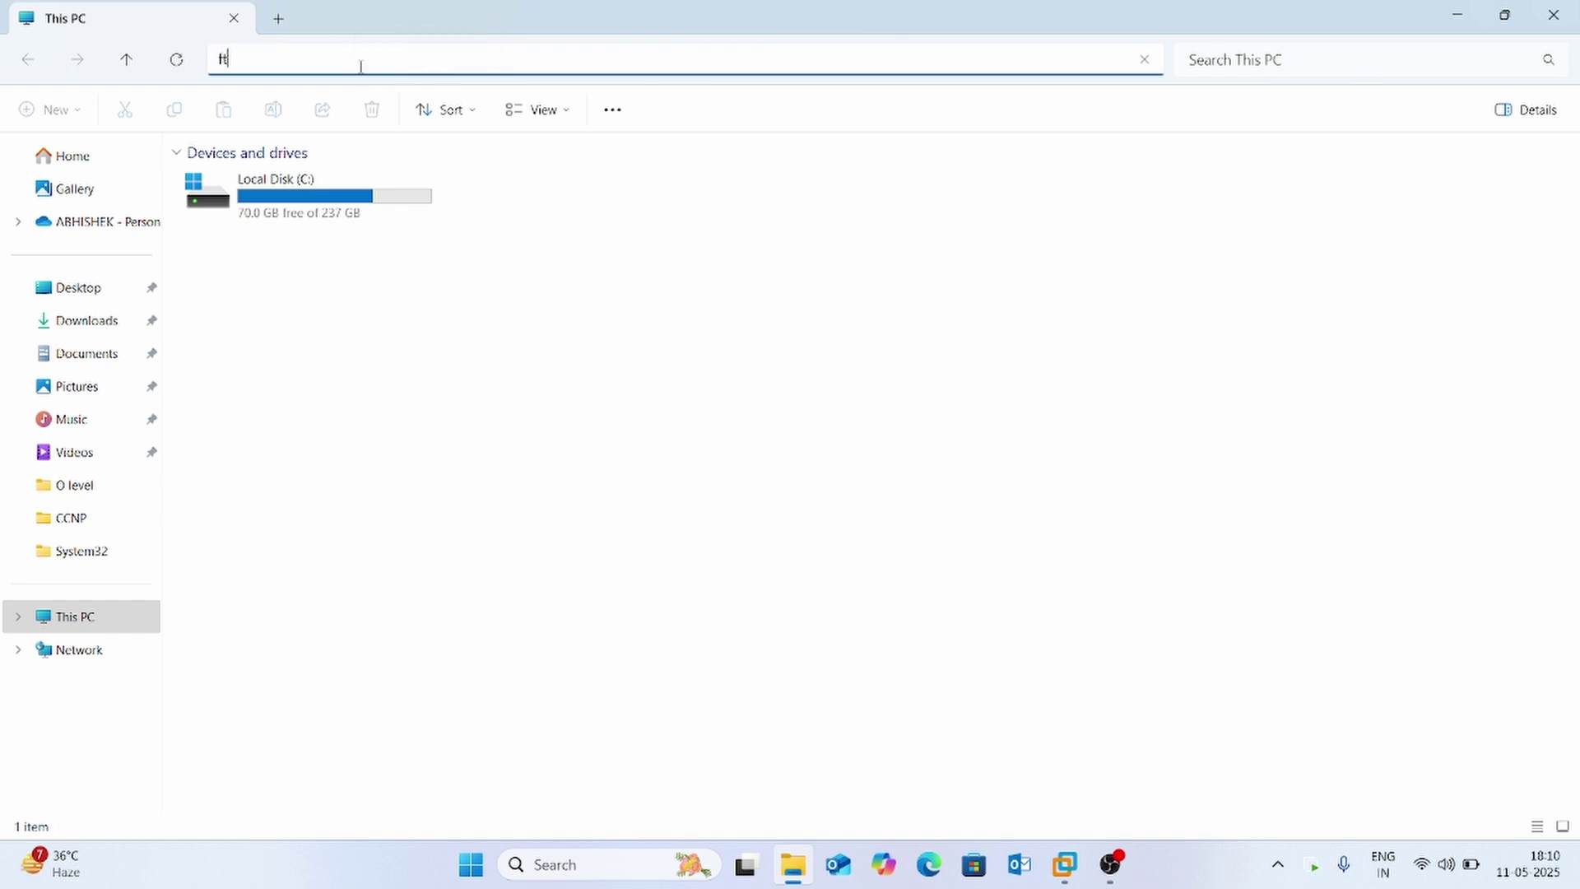
type("p://192.168.1.130")
key("Return")
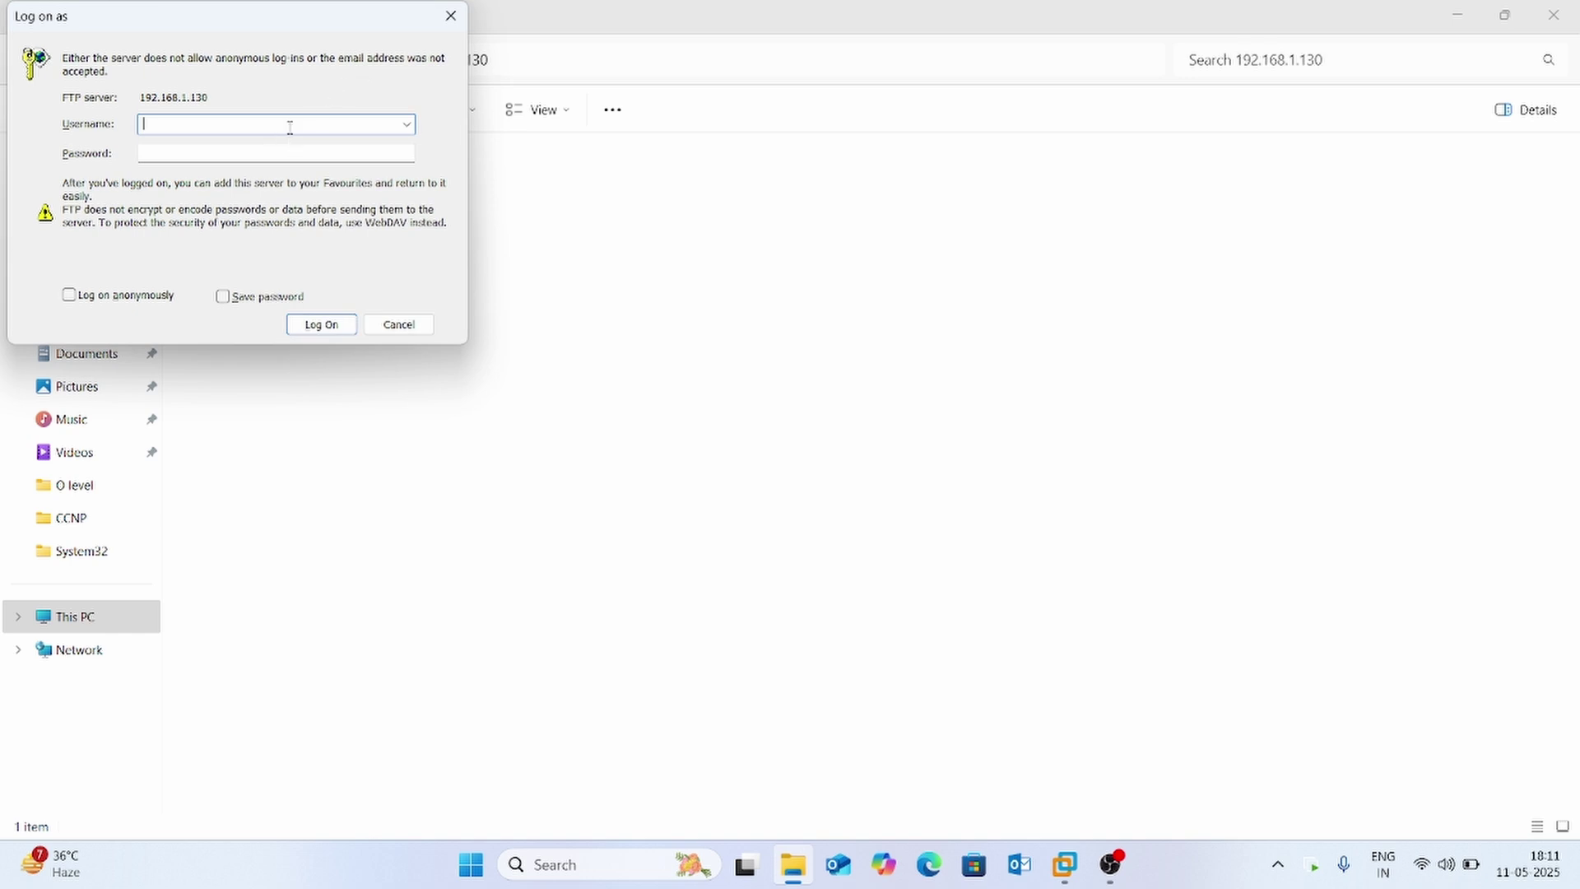
Log on to the FTP server from the host as Admin with the account password
type("Admin")
left_click(351, 157)
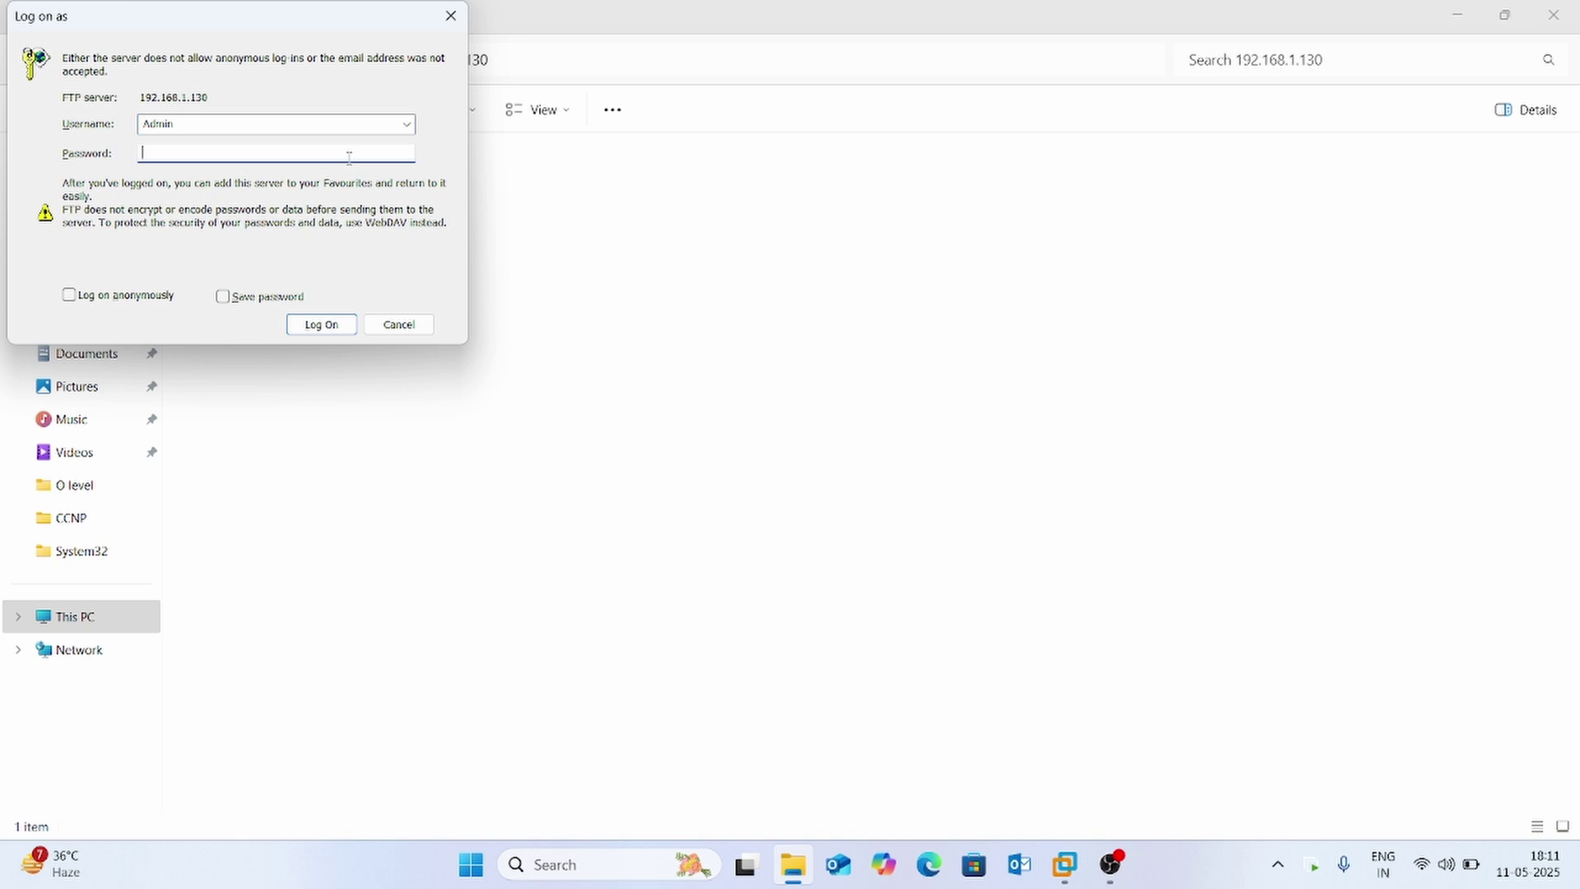
type("•••••••••")
left_click(321, 325)
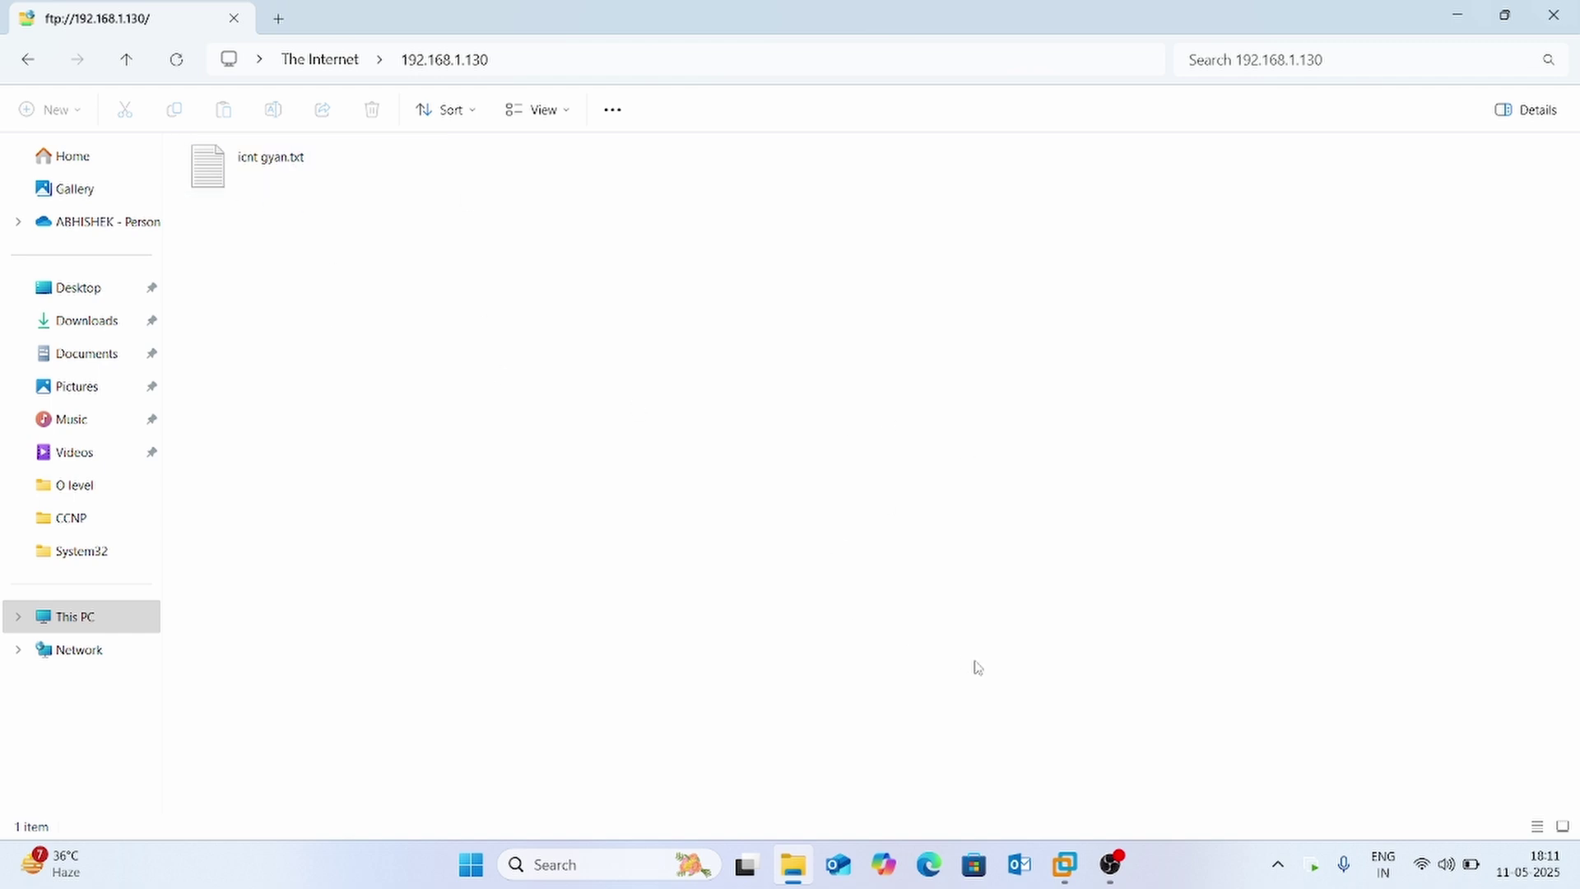
Switch to the virtual machine, create a folder with the default name inside the FTP Server folder, close the window and return to the host
mouse_move(1110, 864)
left_click(1074, 724)
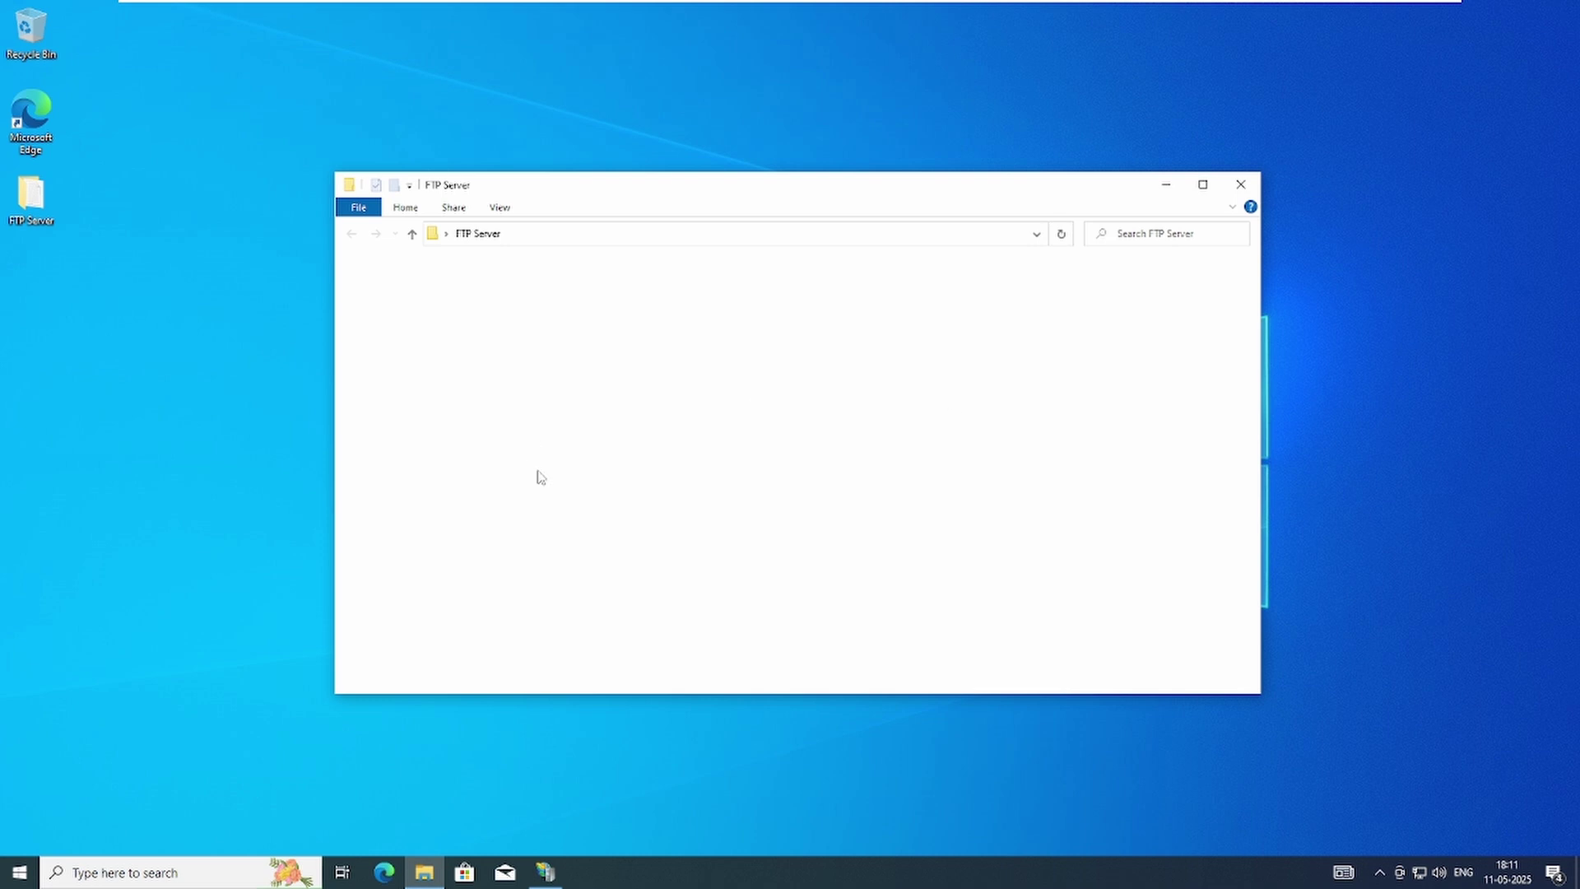
right_click(645, 477)
left_click(539, 445)
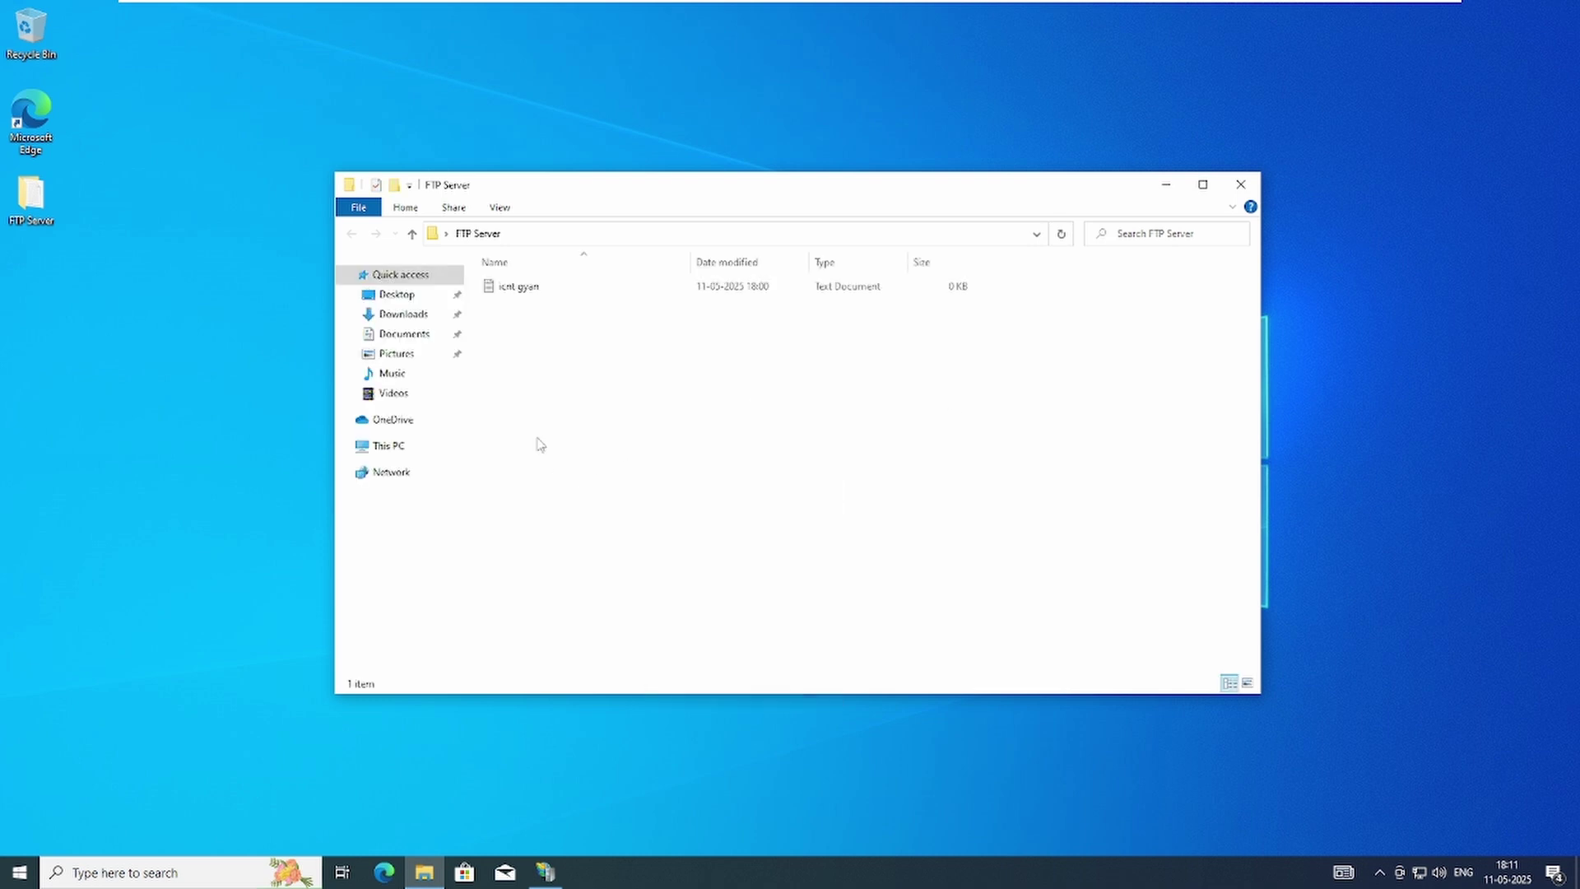
key("ctrl+shift+n")
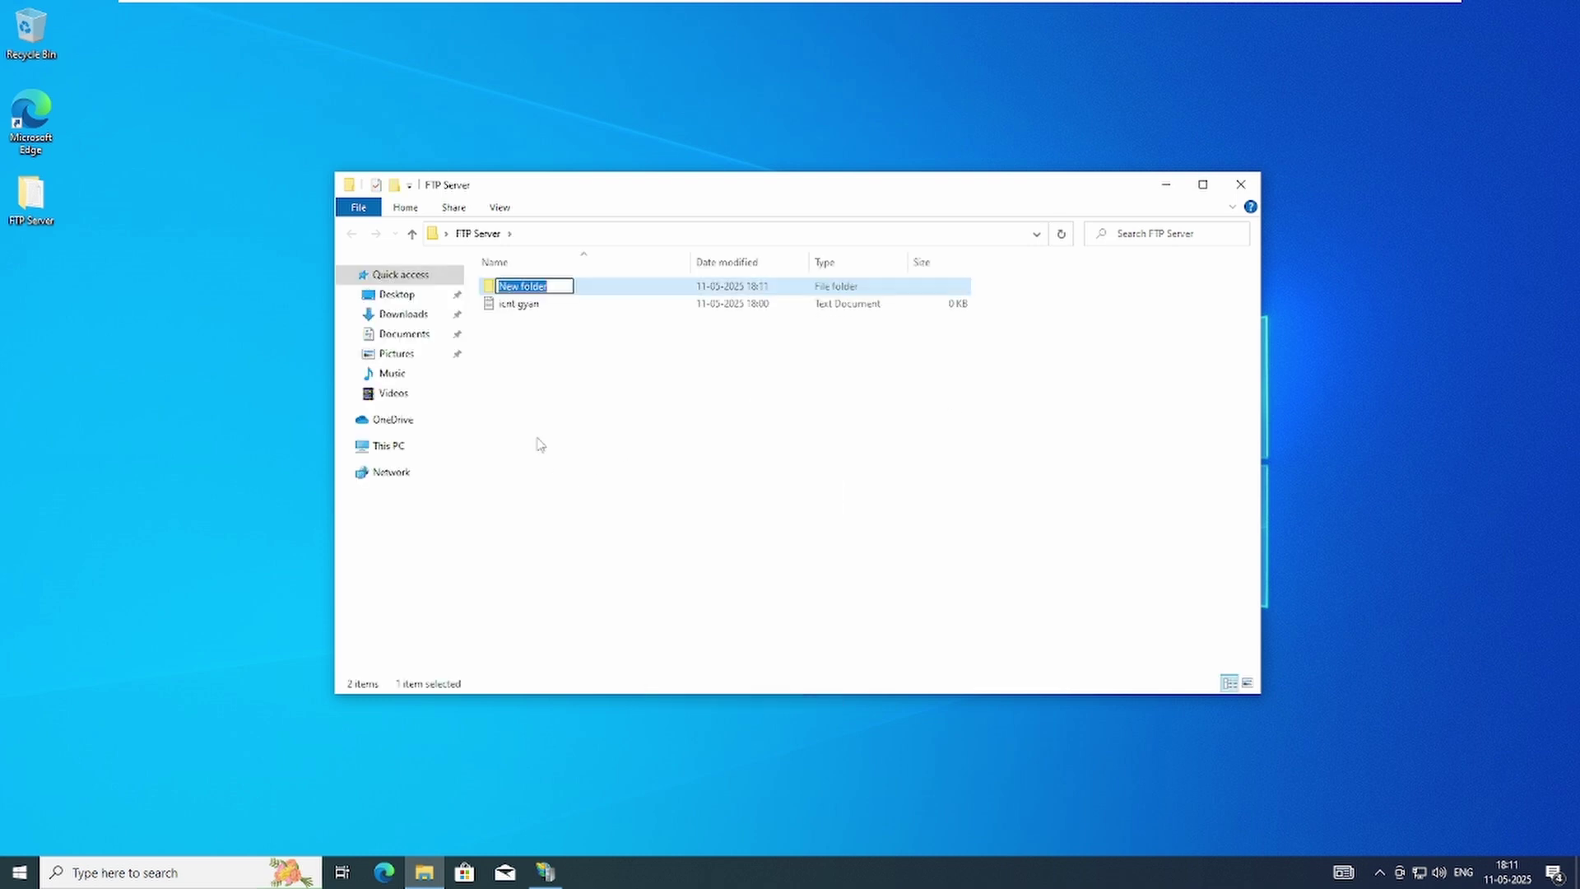
key("Return")
left_click(1241, 184)
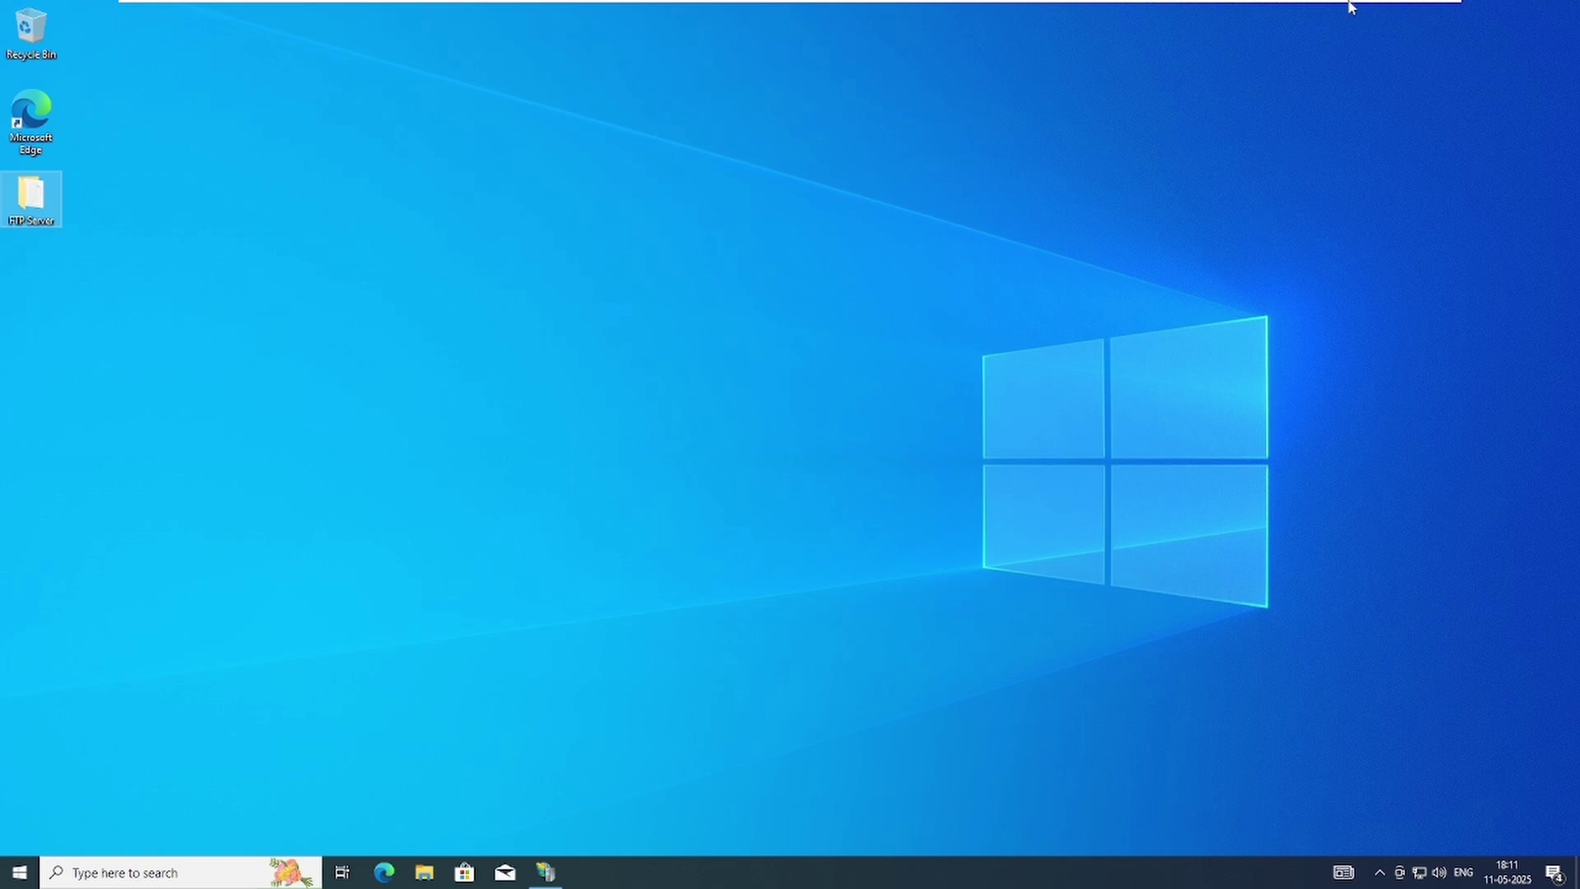
left_click(1387, 12)
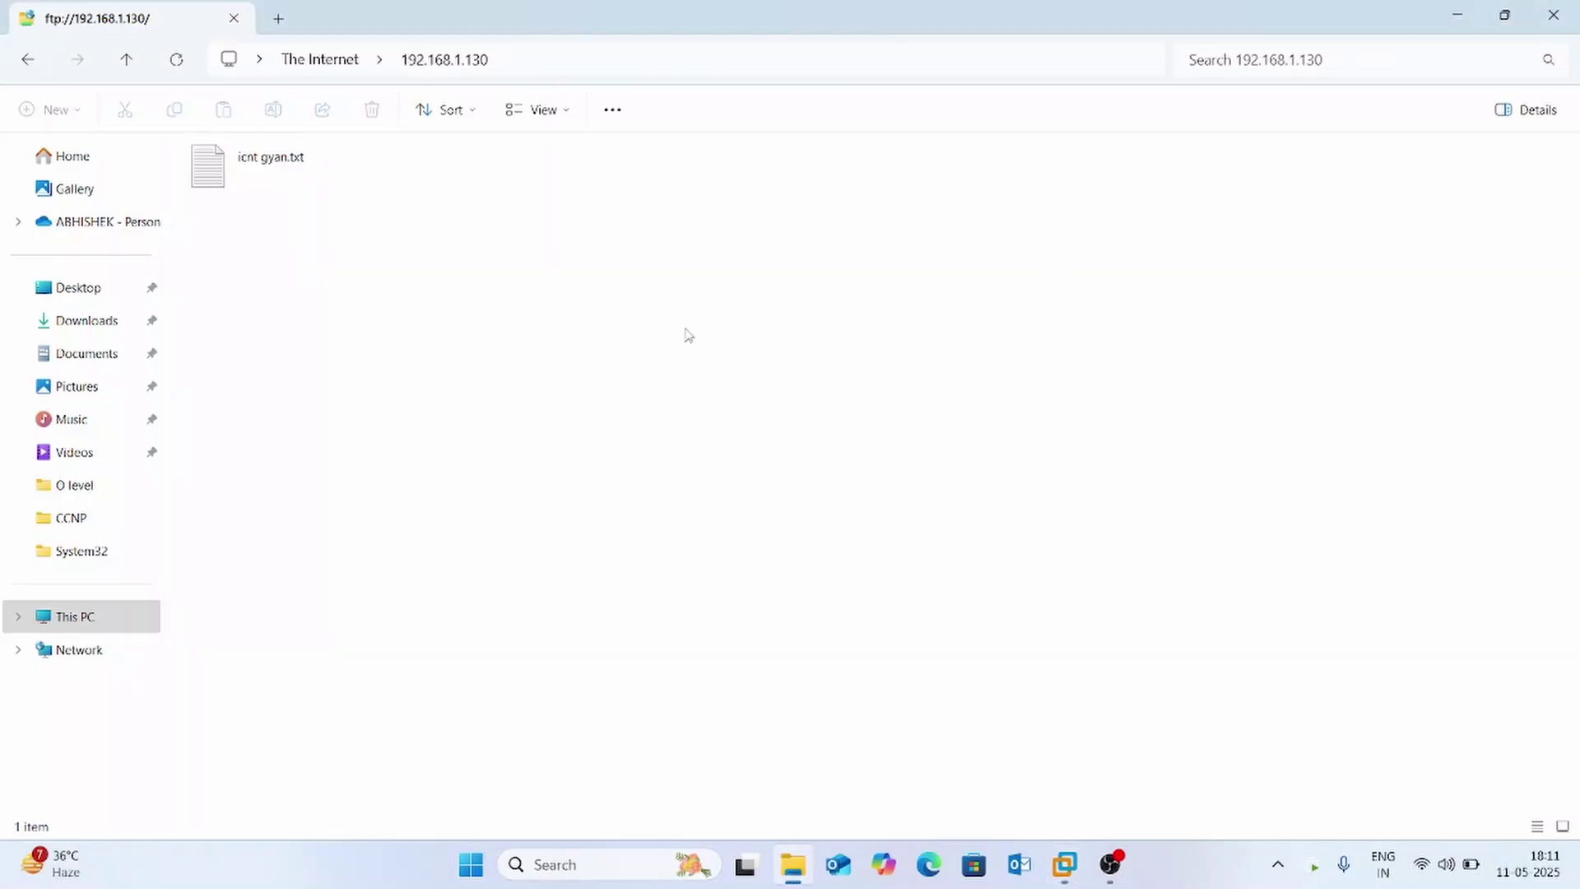